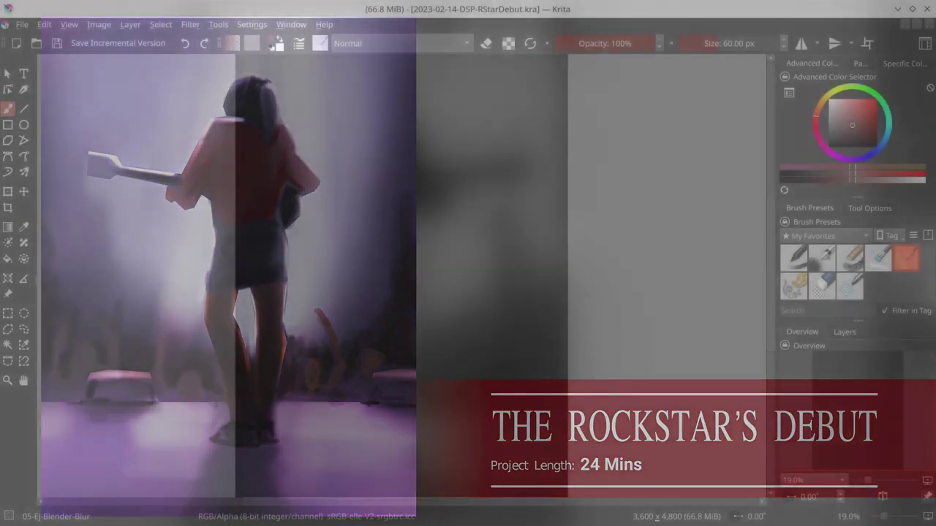
Select the 01-Ej-Basic-Opacity brush and a dark colour, and zoom out to 16.5%
{"action": "left_click", "coordinate": [804, 259]}
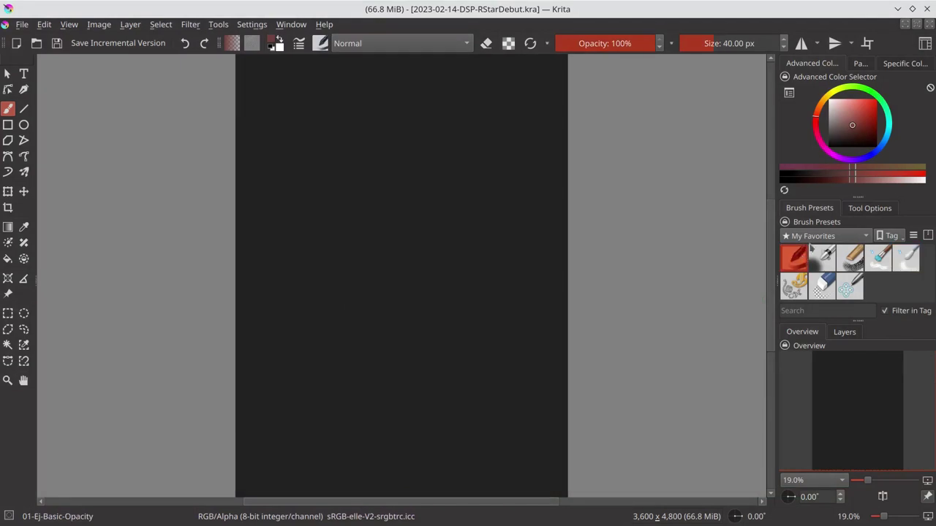
{"action": "left_click", "coordinate": [828, 148]}
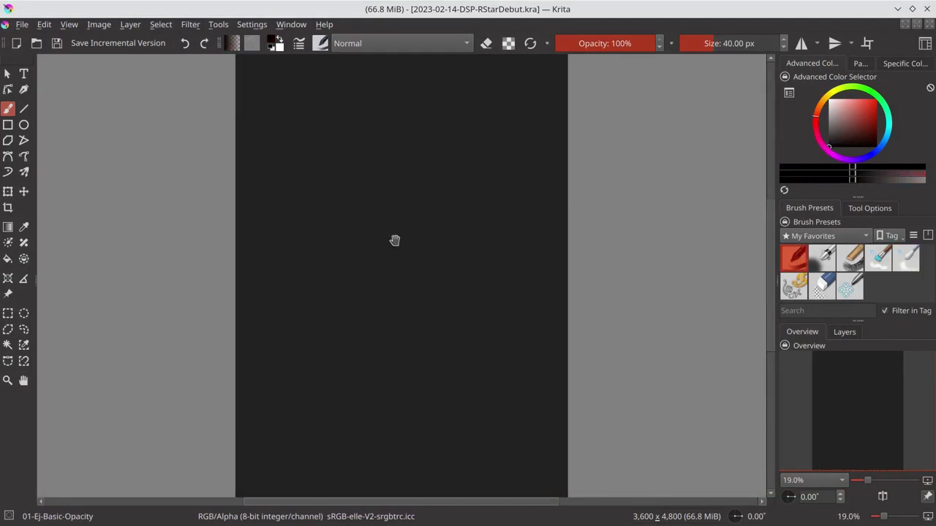
{"action": "scroll", "coordinate": [396, 237], "scroll_direction": "down", "scroll_amount": 1}
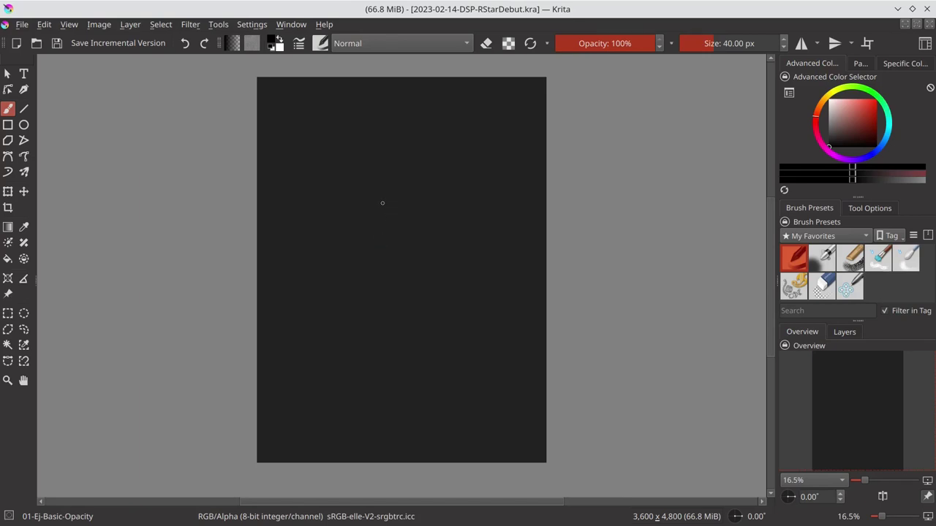
Sketch the head and body sides with loose dark strokes, joining the left arm to the head
{"action": "left_click_drag", "start_coordinate": [381, 197], "coordinate": [375, 207]}
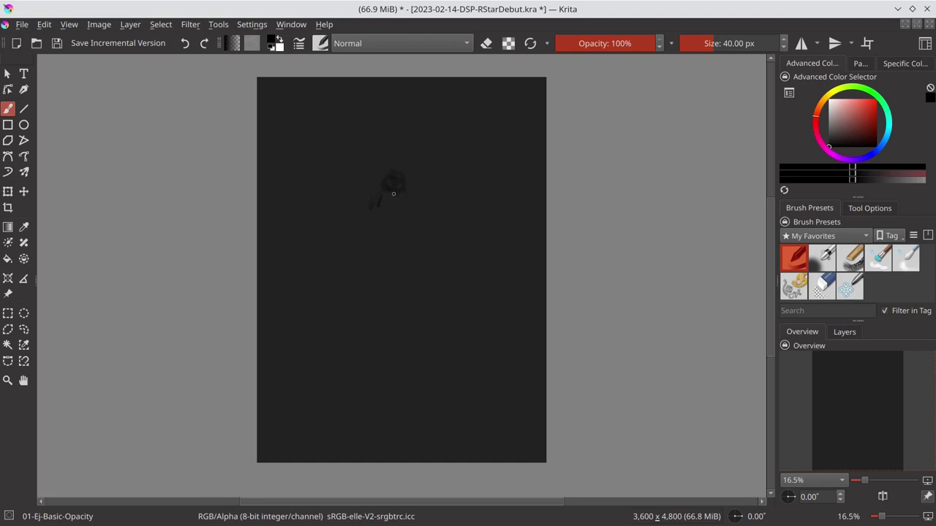
{"action": "left_click_drag", "start_coordinate": [393, 194], "coordinate": [366, 219]}
{"action": "left_click_drag", "start_coordinate": [412, 199], "coordinate": [423, 232]}
{"action": "left_click_drag", "start_coordinate": [387, 187], "coordinate": [357, 228]}
{"action": "left_click_drag", "start_coordinate": [374, 196], "coordinate": [356, 226]}
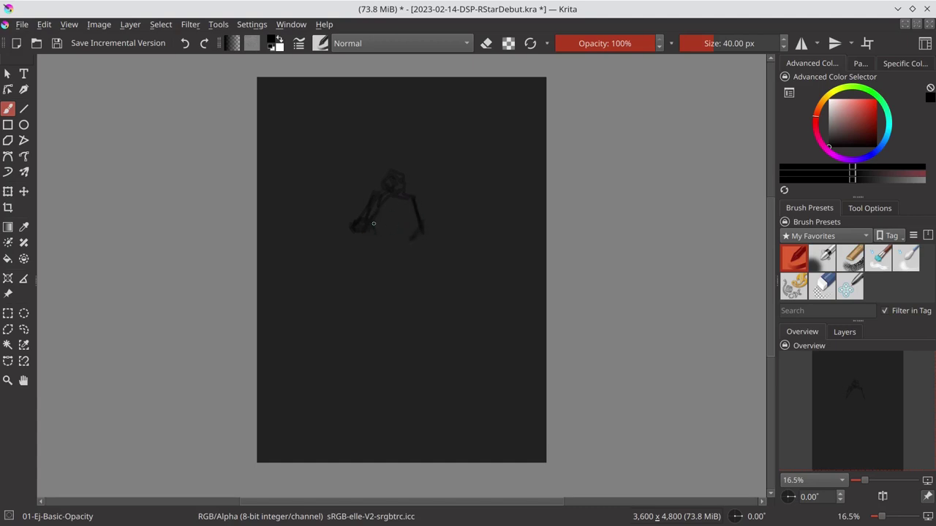
{"action": "left_click_drag", "start_coordinate": [373, 224], "coordinate": [377, 236]}
{"action": "left_click_drag", "start_coordinate": [371, 195], "coordinate": [392, 191]}
{"action": "left_click_drag", "start_coordinate": [406, 244], "coordinate": [383, 252]}
Add the guitar neck, darken the head, and draw the torso's right edge
{"action": "mouse_move", "coordinate": [346, 224]}
{"action": "left_mouse_down"}
{"action": "mouse_move", "coordinate": [313, 213]}
{"action": "mouse_move", "coordinate": [351, 224]}
{"action": "left_mouse_up"}
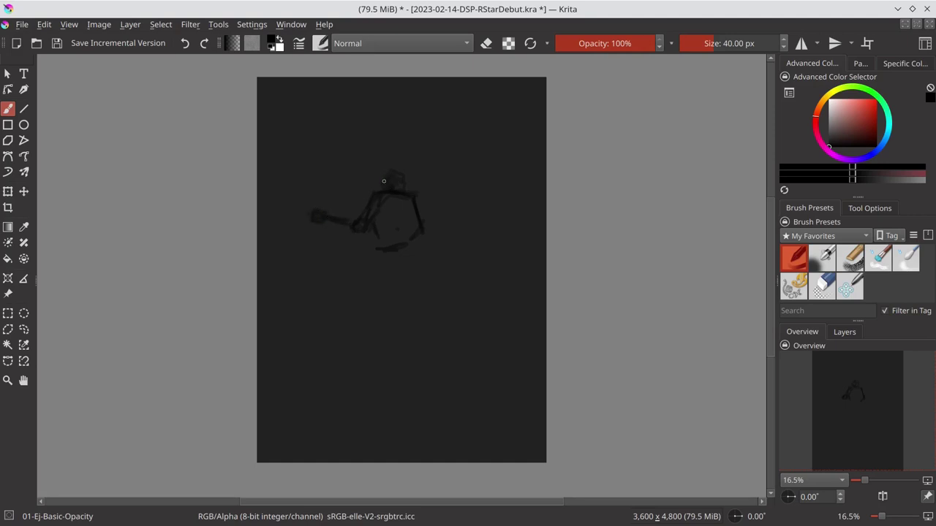
{"action": "left_click_drag", "start_coordinate": [384, 181], "coordinate": [395, 174]}
{"action": "left_click_drag", "start_coordinate": [409, 212], "coordinate": [407, 239]}
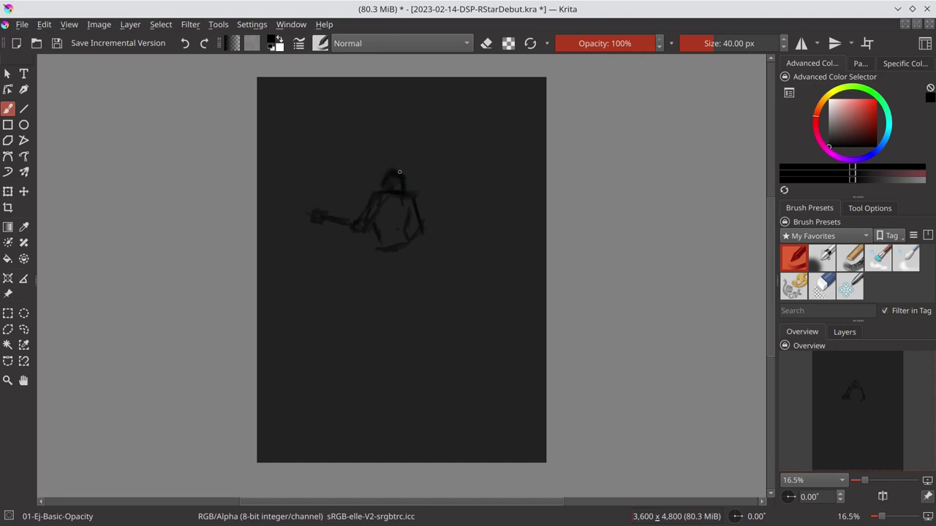
{"action": "left_click_drag", "start_coordinate": [395, 192], "coordinate": [405, 215]}
{"action": "left_click_drag", "start_coordinate": [414, 218], "coordinate": [418, 249]}
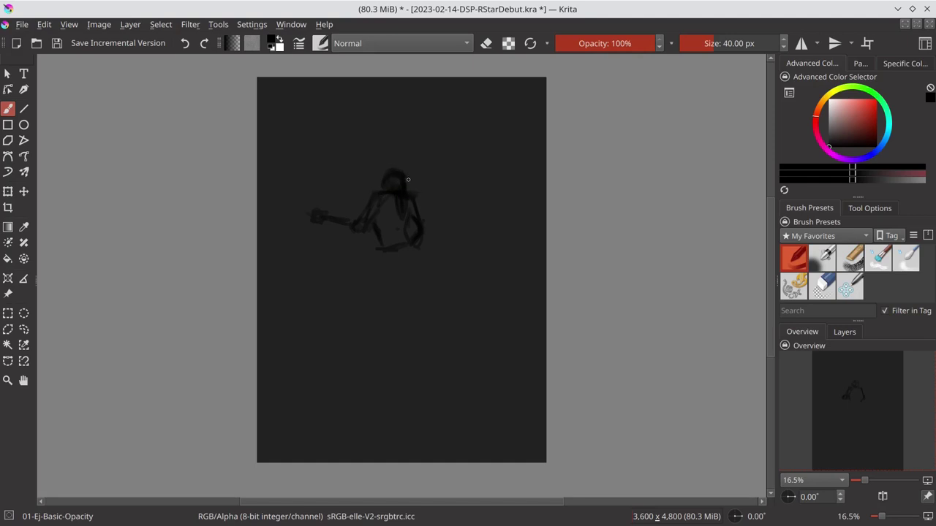
{"action": "left_click_drag", "start_coordinate": [377, 194], "coordinate": [363, 221]}
Extend the right side downward and sketch both legs below the hem
{"action": "mouse_move", "coordinate": [413, 254]}
{"action": "left_mouse_down"}
{"action": "mouse_move", "coordinate": [415, 261]}
{"action": "mouse_move", "coordinate": [375, 265]}
{"action": "mouse_move", "coordinate": [417, 278]}
{"action": "left_mouse_up"}
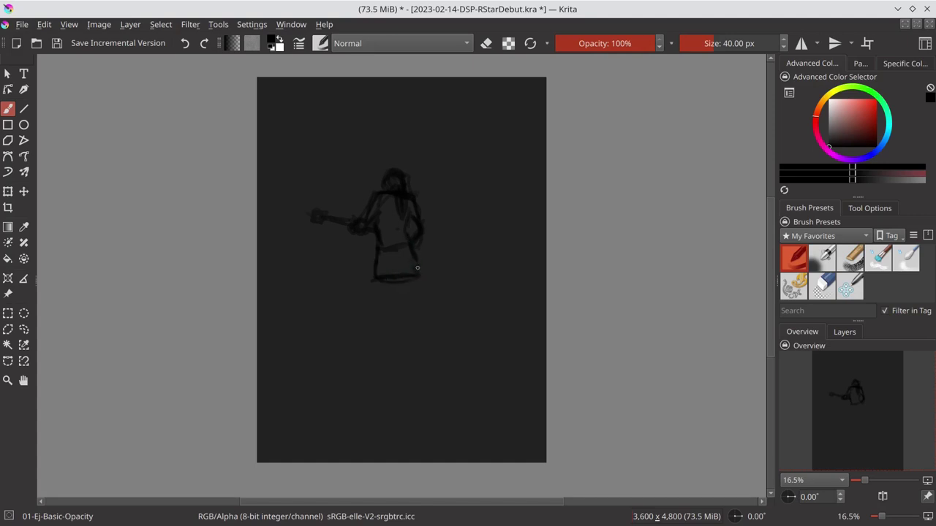
{"action": "left_click_drag", "start_coordinate": [411, 238], "coordinate": [416, 272]}
{"action": "left_click_drag", "start_coordinate": [412, 283], "coordinate": [415, 307]}
{"action": "mouse_move", "coordinate": [409, 253]}
{"action": "left_mouse_down"}
{"action": "mouse_move", "coordinate": [411, 303]}
{"action": "mouse_move", "coordinate": [380, 282]}
{"action": "mouse_move", "coordinate": [388, 324]}
{"action": "left_mouse_up"}
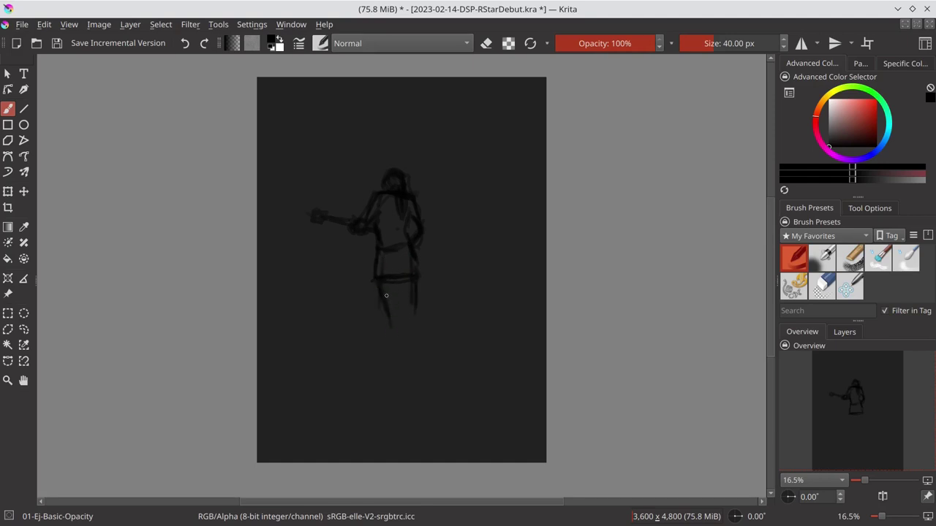
{"action": "mouse_move", "coordinate": [379, 293]}
{"action": "left_mouse_down"}
{"action": "mouse_move", "coordinate": [380, 308]}
{"action": "mouse_move", "coordinate": [394, 315]}
{"action": "mouse_move", "coordinate": [392, 336]}
{"action": "left_mouse_up"}
Strengthen the torso's right edge and extend both legs down to the feet
{"action": "left_click", "coordinate": [825, 288]}
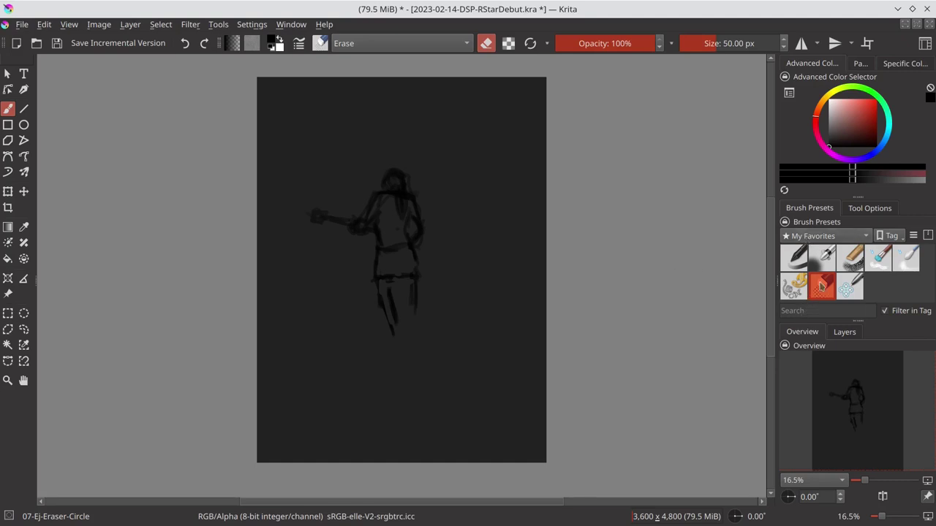
{"action": "left_click", "coordinate": [797, 263]}
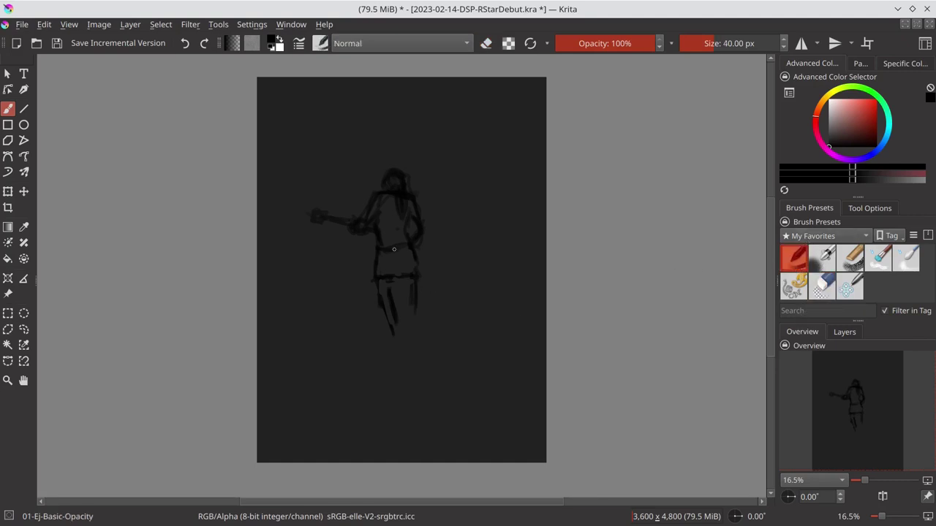
{"action": "mouse_move", "coordinate": [410, 247]}
{"action": "left_mouse_down"}
{"action": "mouse_move", "coordinate": [415, 278]}
{"action": "mouse_move", "coordinate": [403, 278]}
{"action": "mouse_move", "coordinate": [412, 338]}
{"action": "left_mouse_up"}
{"action": "mouse_move", "coordinate": [391, 333]}
{"action": "left_mouse_down"}
{"action": "mouse_move", "coordinate": [384, 348]}
{"action": "mouse_move", "coordinate": [415, 351]}
{"action": "left_mouse_up"}
{"action": "left_click_drag", "start_coordinate": [404, 319], "coordinate": [401, 352]}
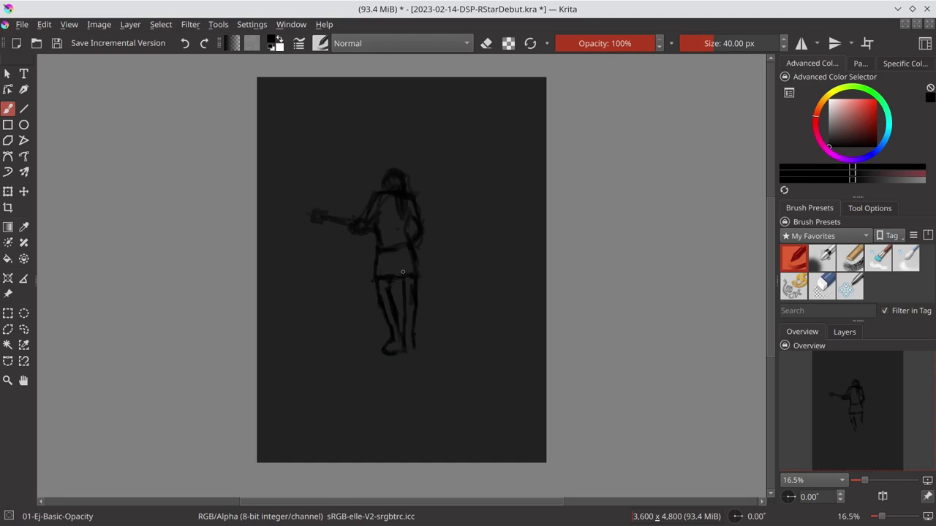
Add strokes along the torso's left side and darken and lengthen both leg lines
{"action": "left_click_drag", "start_coordinate": [384, 247], "coordinate": [381, 195]}
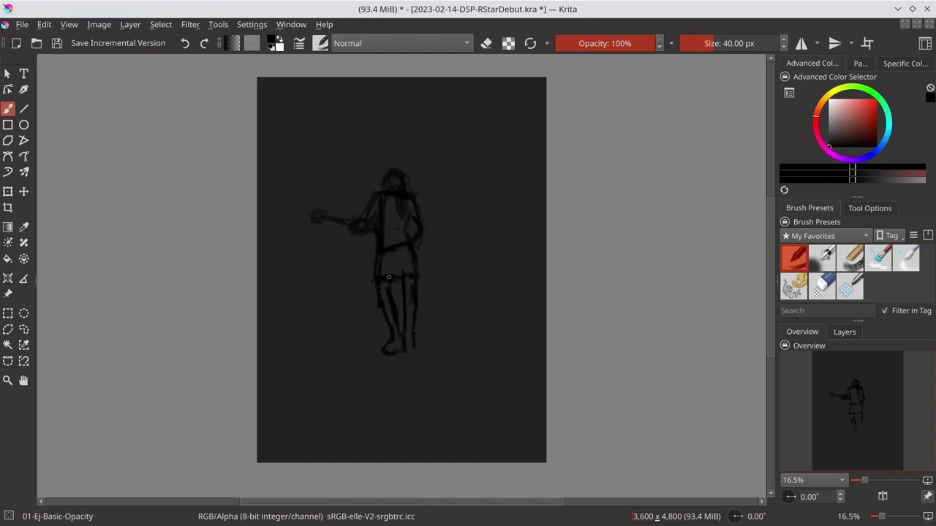
{"action": "left_click_drag", "start_coordinate": [391, 279], "coordinate": [390, 260]}
{"action": "mouse_move", "coordinate": [388, 296]}
{"action": "left_mouse_down"}
{"action": "mouse_move", "coordinate": [393, 355]}
{"action": "mouse_move", "coordinate": [400, 350]}
{"action": "mouse_move", "coordinate": [380, 360]}
{"action": "mouse_move", "coordinate": [399, 358]}
{"action": "left_mouse_up"}
{"action": "left_click_drag", "start_coordinate": [408, 285], "coordinate": [408, 311]}
{"action": "left_click_drag", "start_coordinate": [403, 277], "coordinate": [412, 345]}
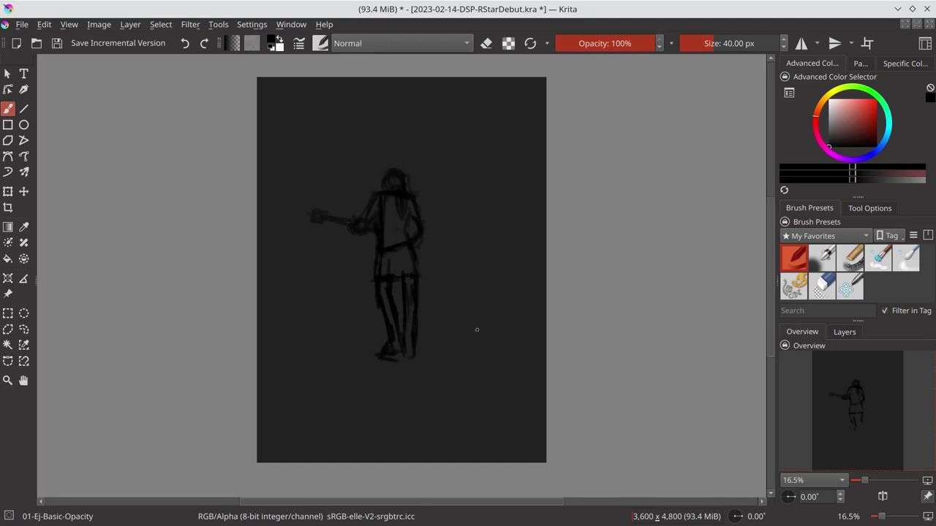
Erase part of the torso's left edge, add a right-edge stroke, and save the document
{"action": "key", "text": "e"}
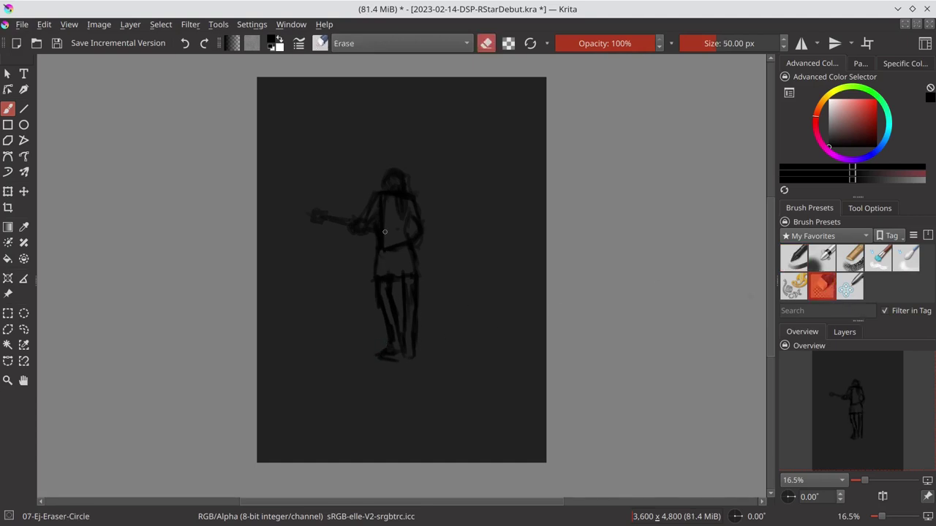
{"action": "mouse_move", "coordinate": [380, 238]}
{"action": "left_mouse_down"}
{"action": "mouse_move", "coordinate": [380, 204]}
{"action": "mouse_move", "coordinate": [398, 220]}
{"action": "left_mouse_up"}
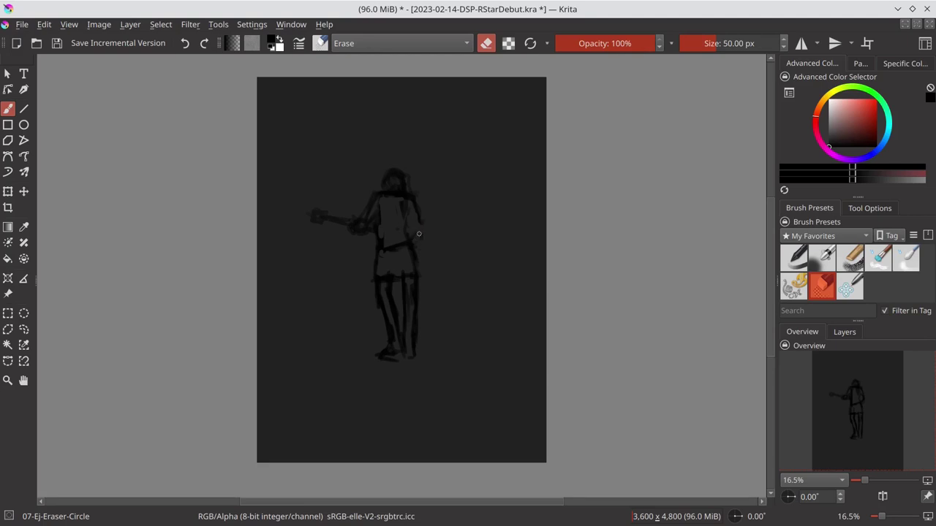
{"action": "key", "text": "slash"}
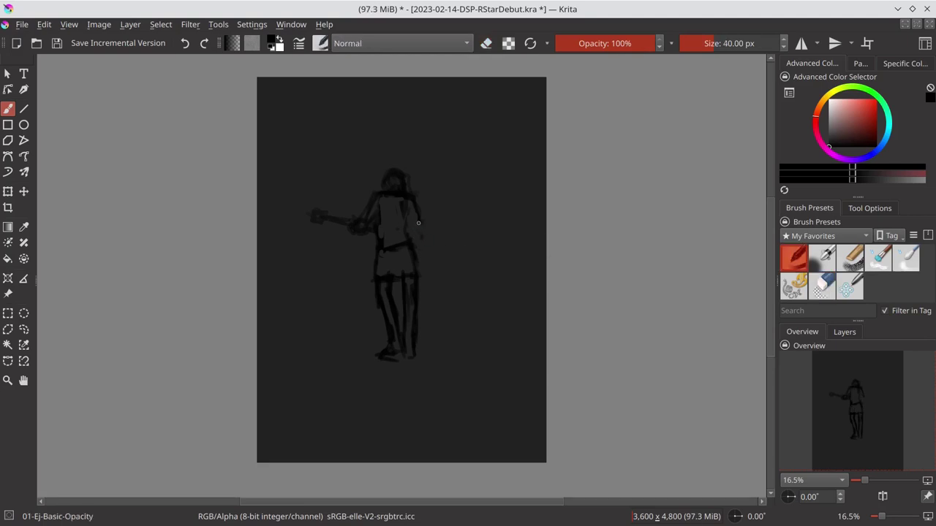
{"action": "left_click_drag", "start_coordinate": [419, 222], "coordinate": [417, 245]}
{"action": "key", "text": "ctrl+s"}
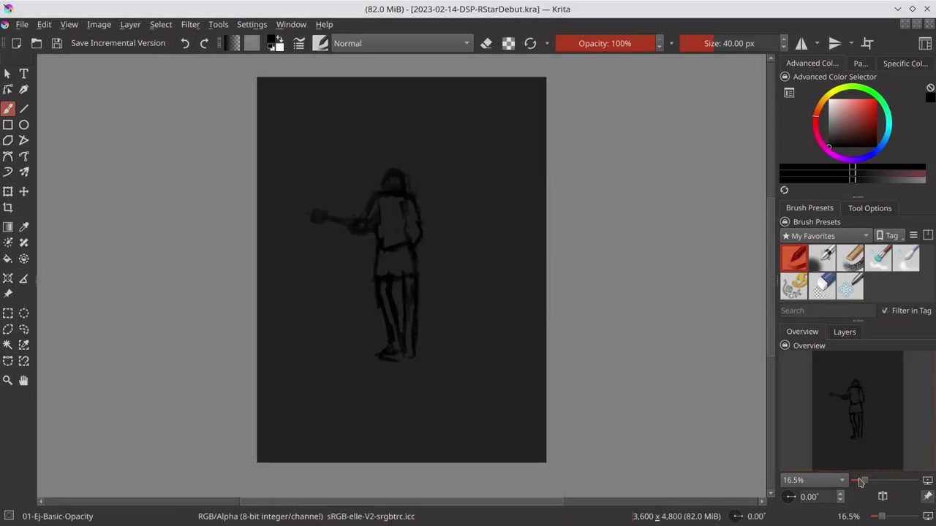
Mirror the view and shift the selected upper body and guitar slightly left
{"action": "left_click", "coordinate": [882, 497]}
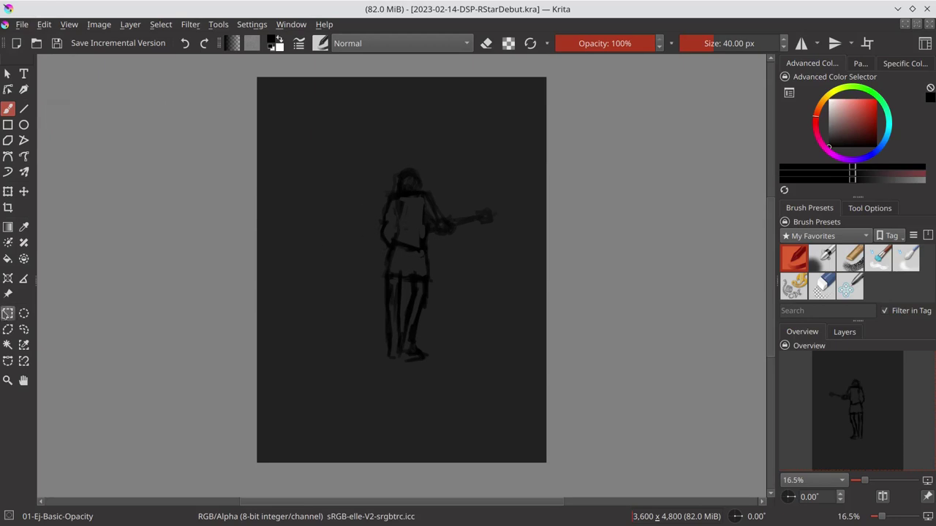
{"action": "left_click", "coordinate": [8, 313]}
{"action": "mouse_move", "coordinate": [340, 151]}
{"action": "left_mouse_down"}
{"action": "mouse_move", "coordinate": [477, 247]}
{"action": "mouse_move", "coordinate": [505, 256]}
{"action": "left_mouse_up"}
{"action": "left_click", "coordinate": [23, 191]}
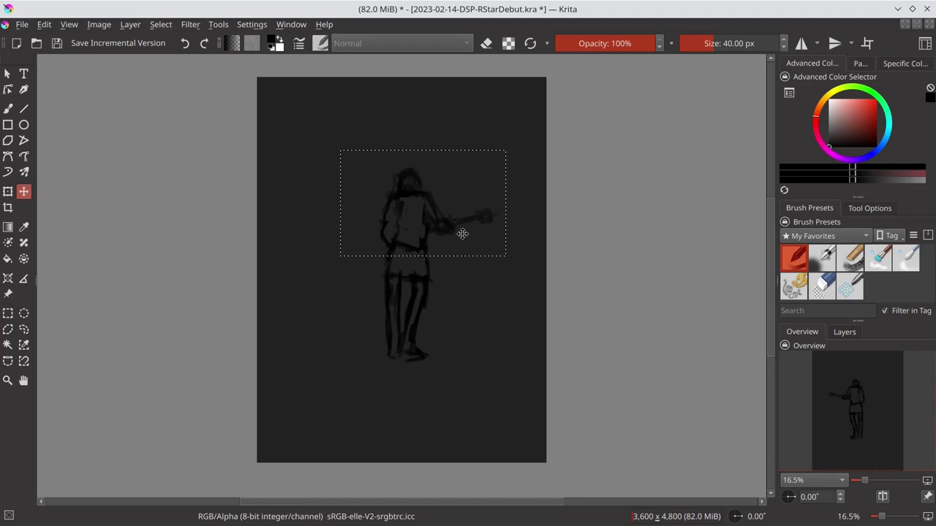
{"action": "left_click_drag", "start_coordinate": [461, 231], "coordinate": [457, 234]}
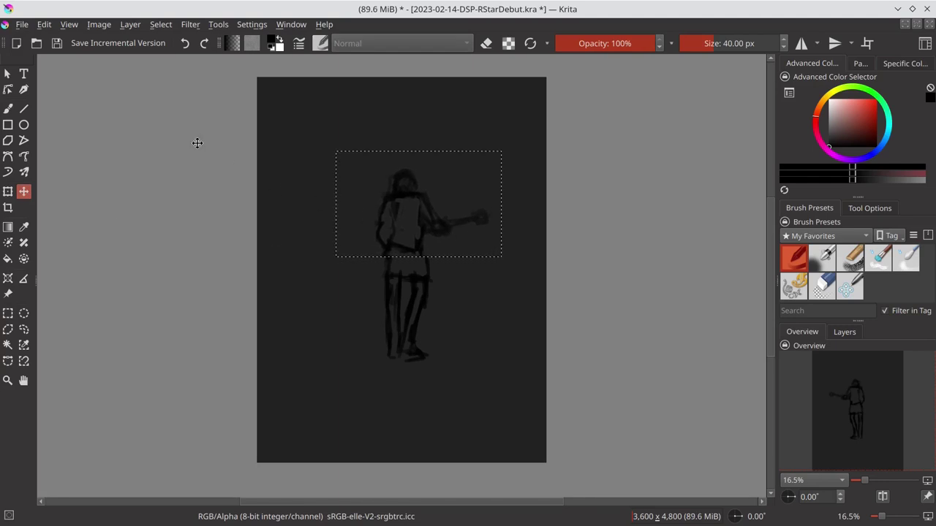
Clear the selection and brush a vertical stroke down the torso
{"action": "left_click", "coordinate": [162, 24]}
{"action": "left_click", "coordinate": [180, 57]}
{"action": "left_click", "coordinate": [7, 108]}
{"action": "mouse_move", "coordinate": [389, 217]}
{"action": "left_mouse_down"}
{"action": "mouse_move", "coordinate": [391, 241]}
{"action": "mouse_move", "coordinate": [427, 274]}
{"action": "mouse_move", "coordinate": [397, 278]}
{"action": "left_mouse_up"}
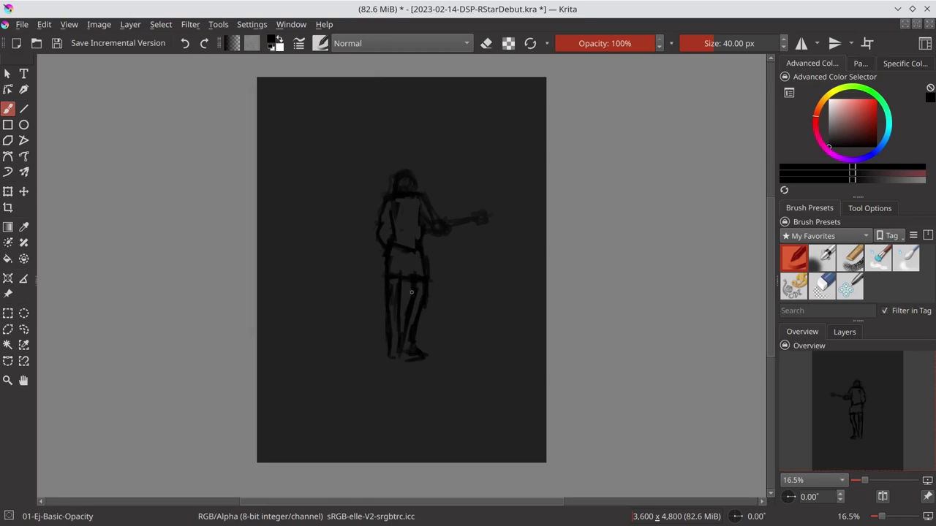
Darken the torso's left side, the left elbow, and both leg lines
{"action": "mouse_move", "coordinate": [392, 210]}
{"action": "left_mouse_down"}
{"action": "mouse_move", "coordinate": [392, 234]}
{"action": "mouse_move", "coordinate": [436, 244]}
{"action": "left_mouse_up"}
{"action": "mouse_move", "coordinate": [375, 231]}
{"action": "left_mouse_down"}
{"action": "mouse_move", "coordinate": [368, 223]}
{"action": "mouse_move", "coordinate": [399, 228]}
{"action": "left_mouse_up"}
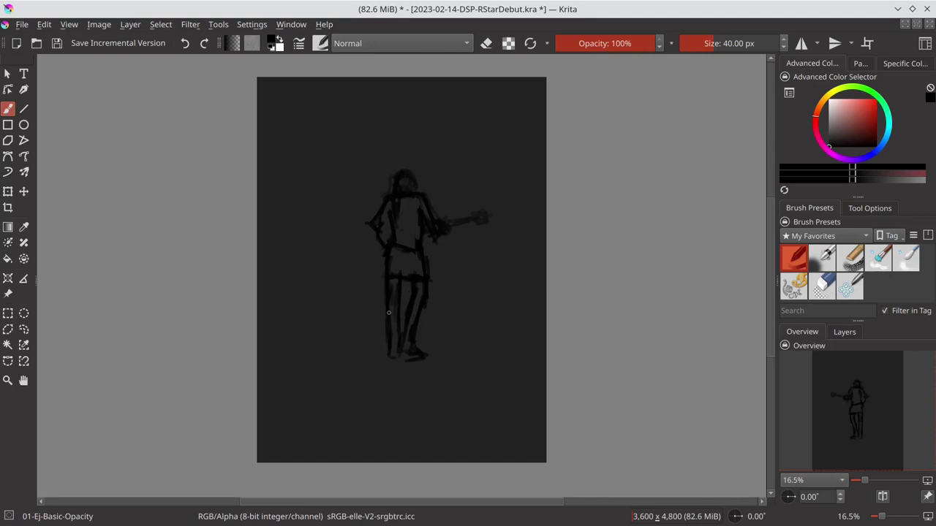
{"action": "left_click_drag", "start_coordinate": [392, 356], "coordinate": [399, 336]}
{"action": "left_click_drag", "start_coordinate": [402, 282], "coordinate": [405, 335]}
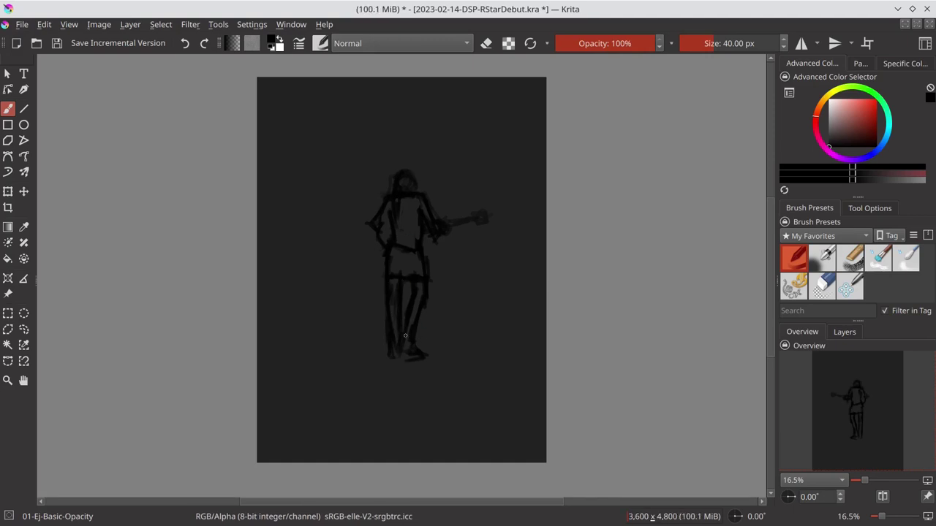
Lighten the right-leg strokes with the eraser
{"action": "key", "text": "e"}
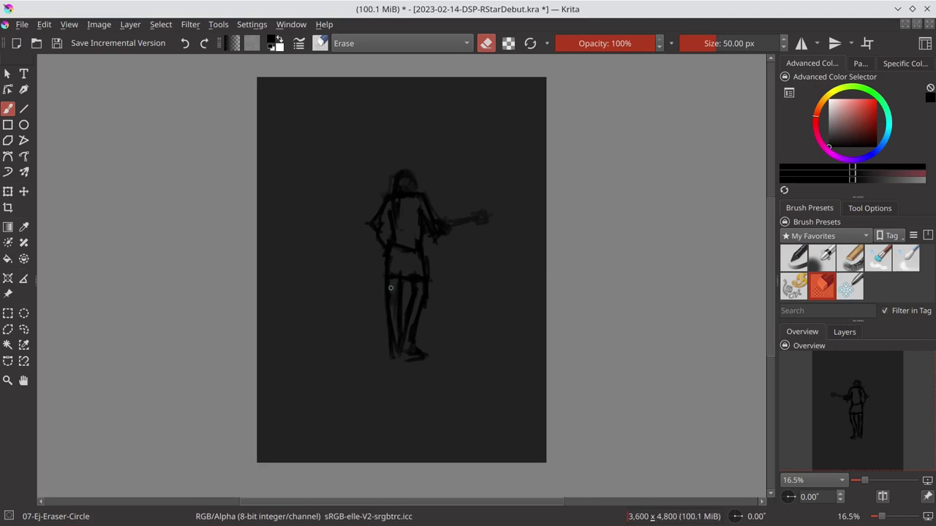
{"action": "left_click_drag", "start_coordinate": [421, 299], "coordinate": [413, 333]}
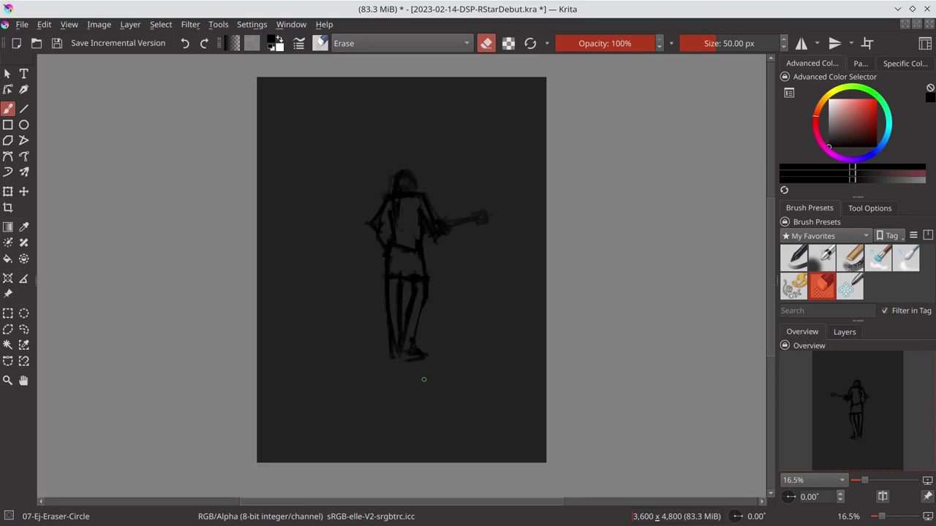
{"action": "left_click", "coordinate": [8, 191]}
Scale the guitarist sketch up from both corners, nudge it down, and apply the transform
{"action": "left_click_drag", "start_coordinate": [364, 169], "coordinate": [303, 116]}
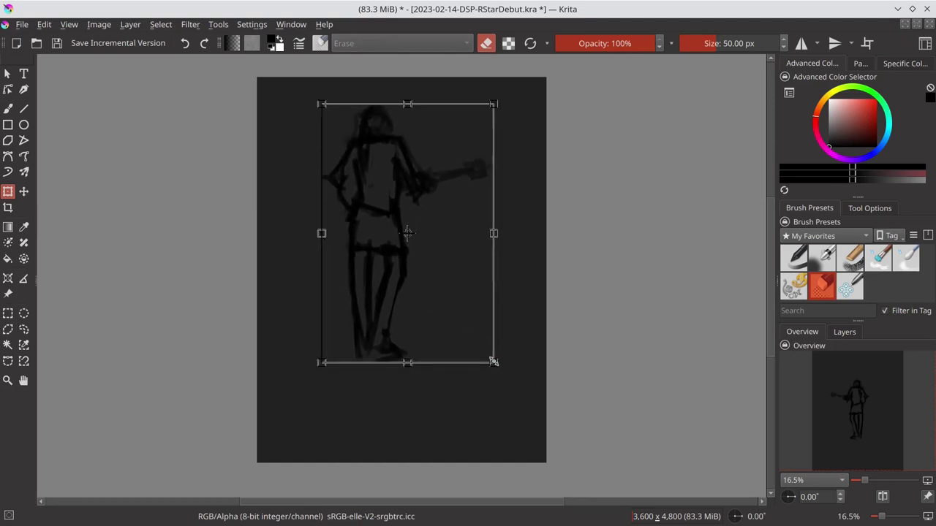
{"action": "left_click_drag", "start_coordinate": [495, 363], "coordinate": [515, 397]}
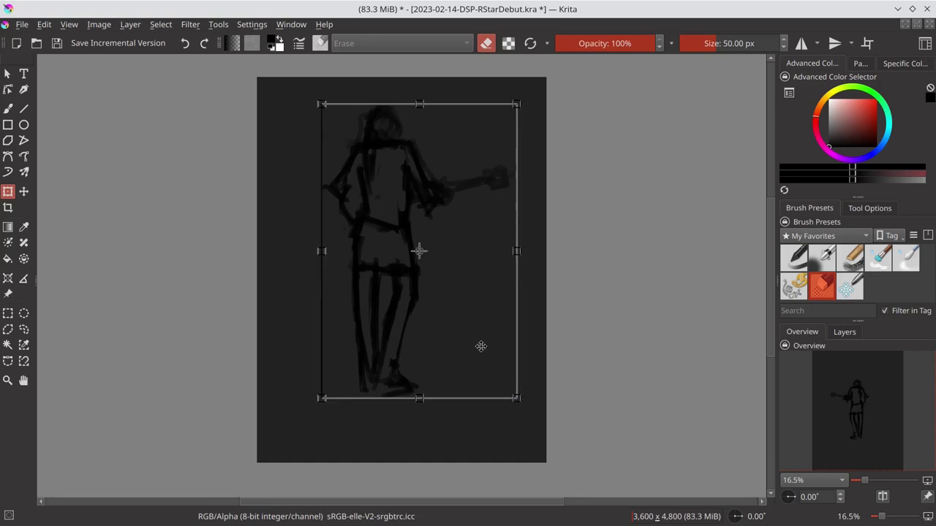
{"action": "left_click_drag", "start_coordinate": [456, 278], "coordinate": [460, 292]}
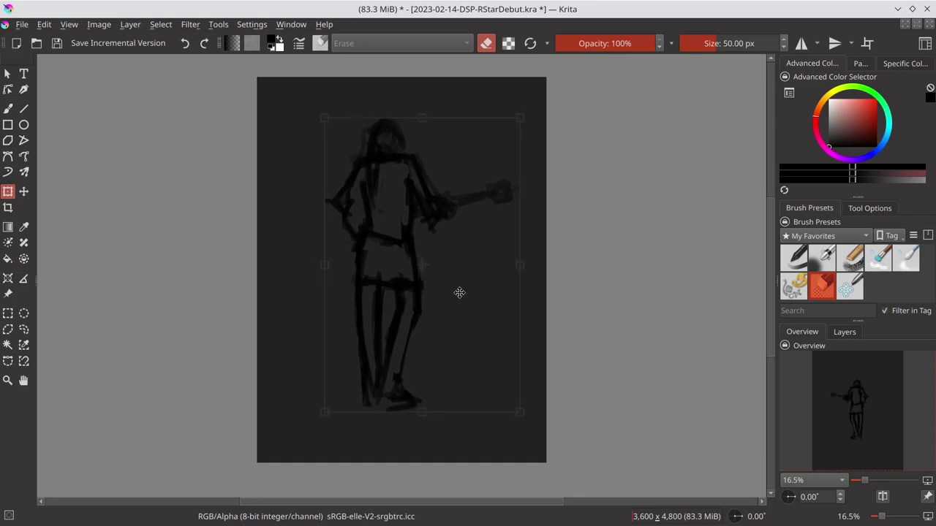
{"action": "key", "text": "Return"}
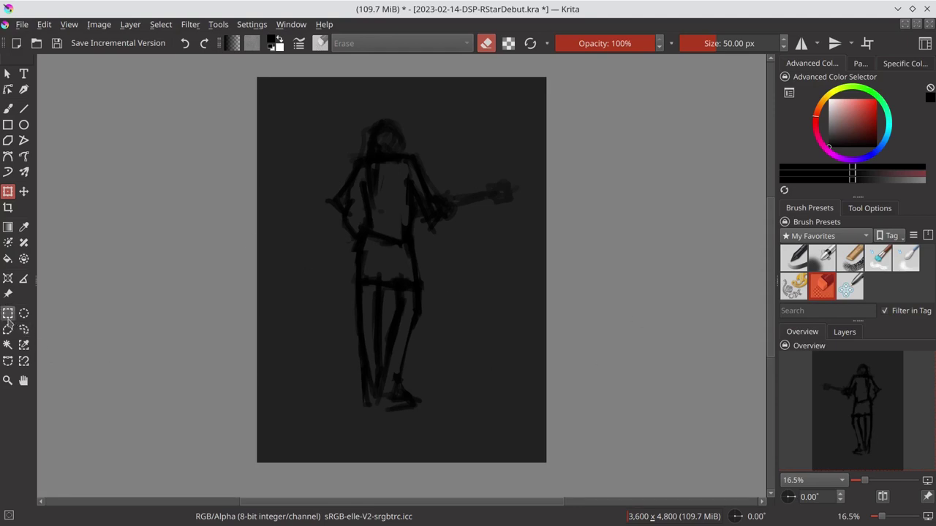
Rectangle-select a wide band across the lower canvas, redoing the first attempt
{"action": "left_click", "coordinate": [7, 313]}
{"action": "left_click_drag", "start_coordinate": [246, 337], "coordinate": [607, 487]}
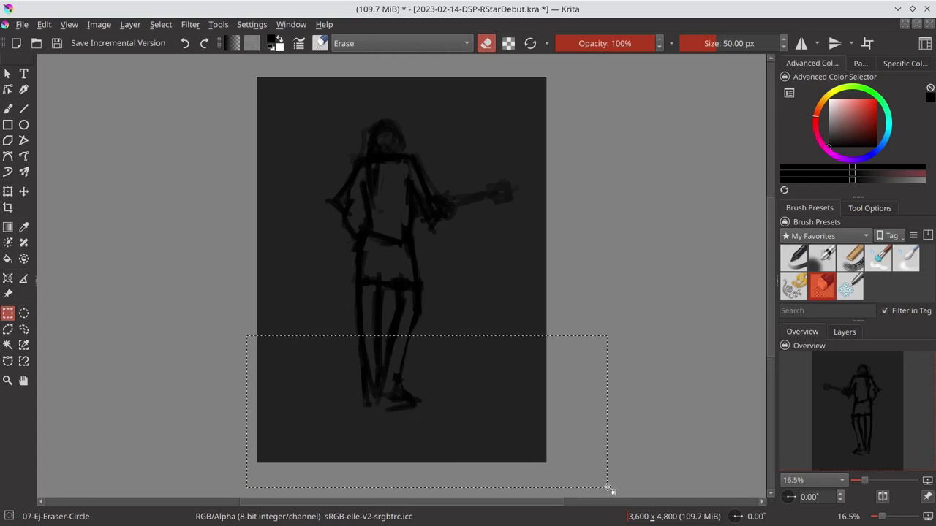
{"action": "left_click", "coordinate": [161, 24]}
{"action": "left_click", "coordinate": [176, 57]}
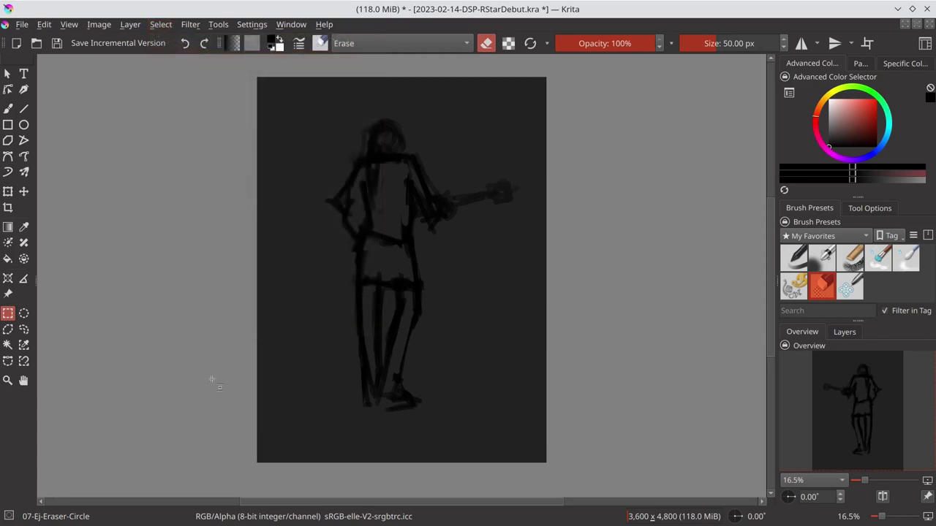
{"action": "left_click_drag", "start_coordinate": [231, 375], "coordinate": [596, 488]}
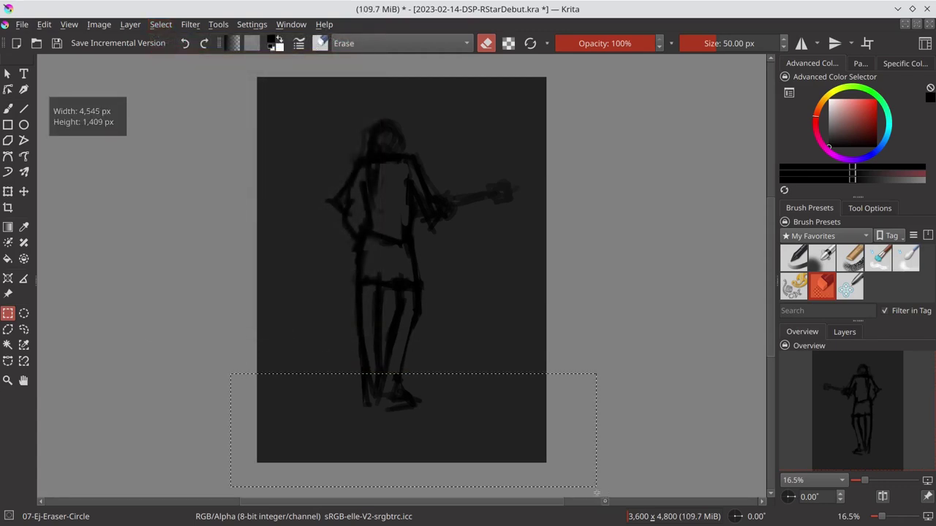
Paint a straight horizontal stage line along the selection's top edge, then deselect
{"action": "left_click", "coordinate": [7, 108]}
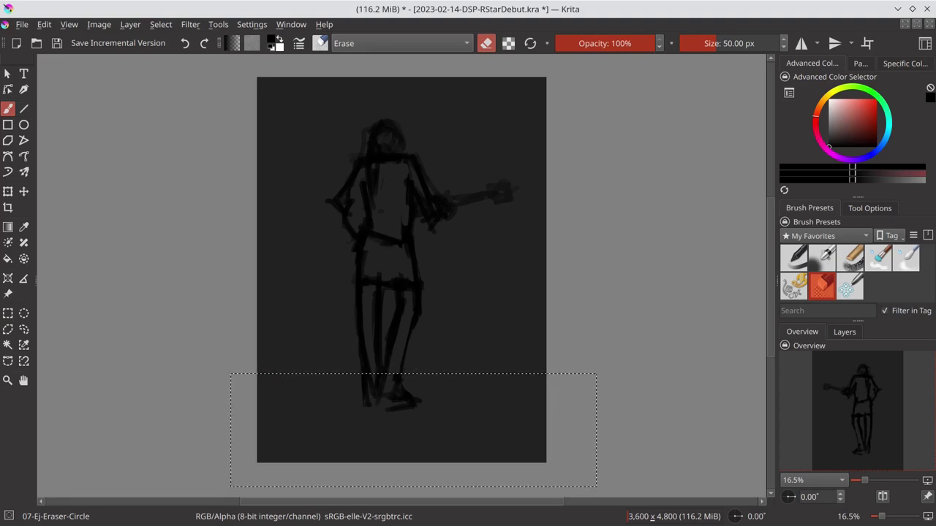
{"action": "key", "text": "e"}
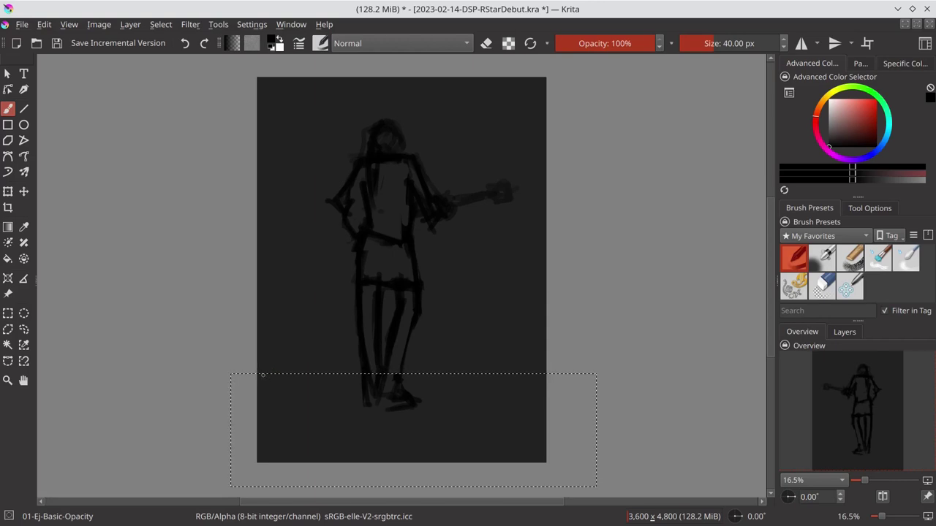
{"action": "left_click_drag", "start_coordinate": [262, 375], "coordinate": [446, 374]}
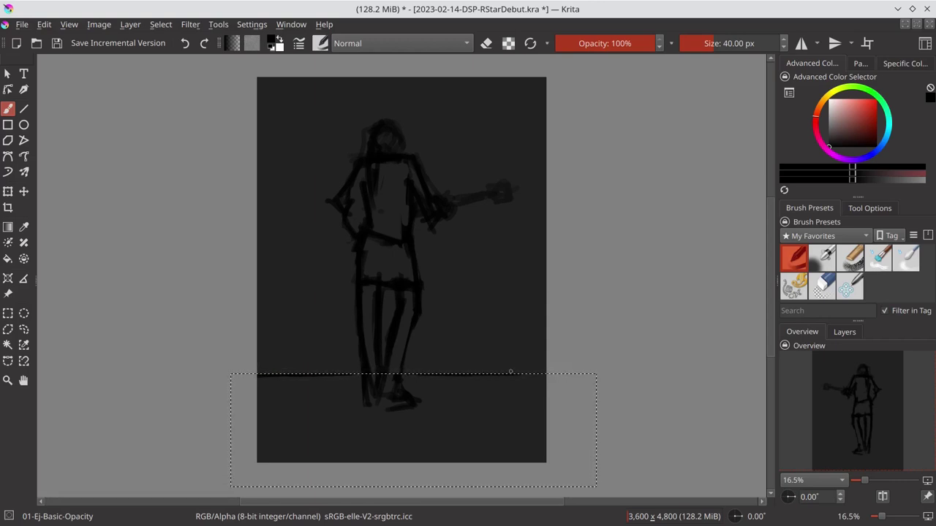
{"action": "left_click", "coordinate": [160, 24]}
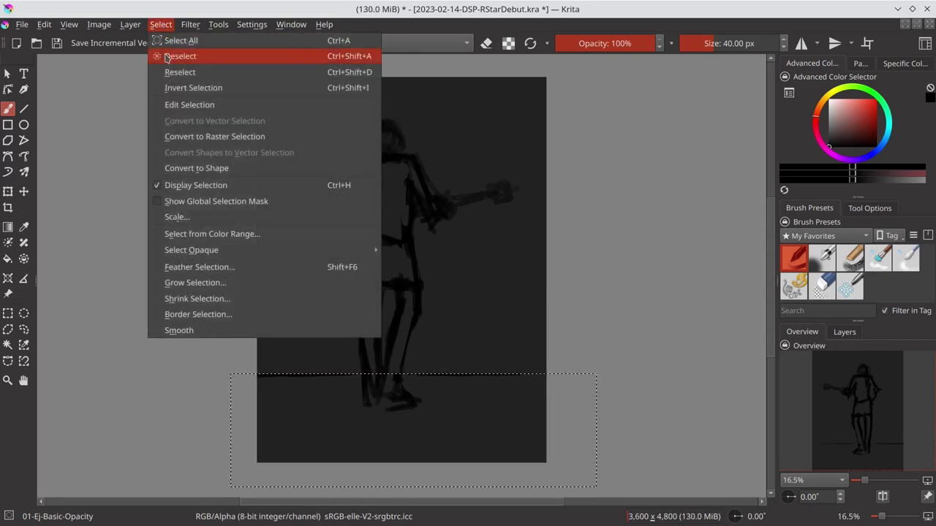
{"action": "left_click", "coordinate": [168, 56]}
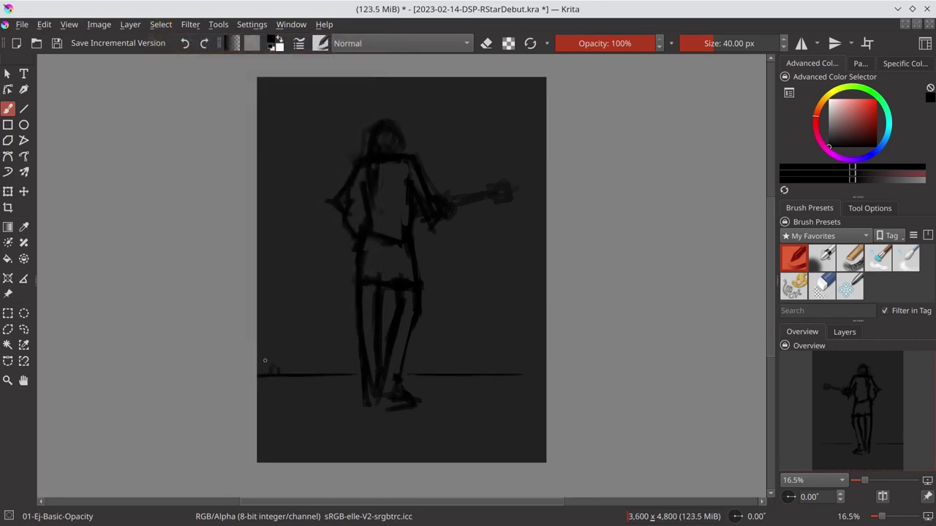
Sketch monitor boxes left and right of the figure plus a crowd head with a raised arm
{"action": "mouse_move", "coordinate": [264, 359]}
{"action": "left_mouse_down"}
{"action": "mouse_move", "coordinate": [288, 355]}
{"action": "mouse_move", "coordinate": [286, 380]}
{"action": "mouse_move", "coordinate": [281, 357]}
{"action": "left_mouse_up"}
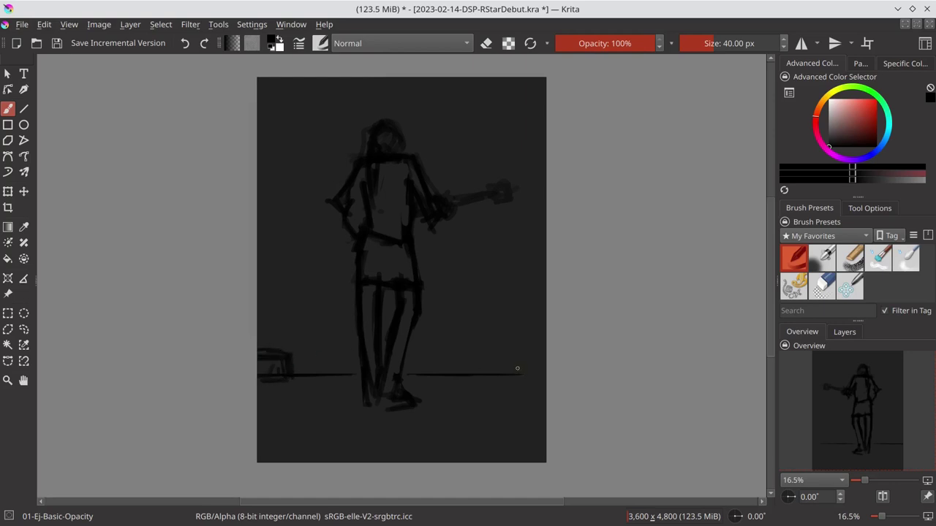
{"action": "mouse_move", "coordinate": [460, 352]}
{"action": "left_mouse_down"}
{"action": "mouse_move", "coordinate": [459, 375]}
{"action": "mouse_move", "coordinate": [506, 367]}
{"action": "mouse_move", "coordinate": [508, 375]}
{"action": "left_mouse_up"}
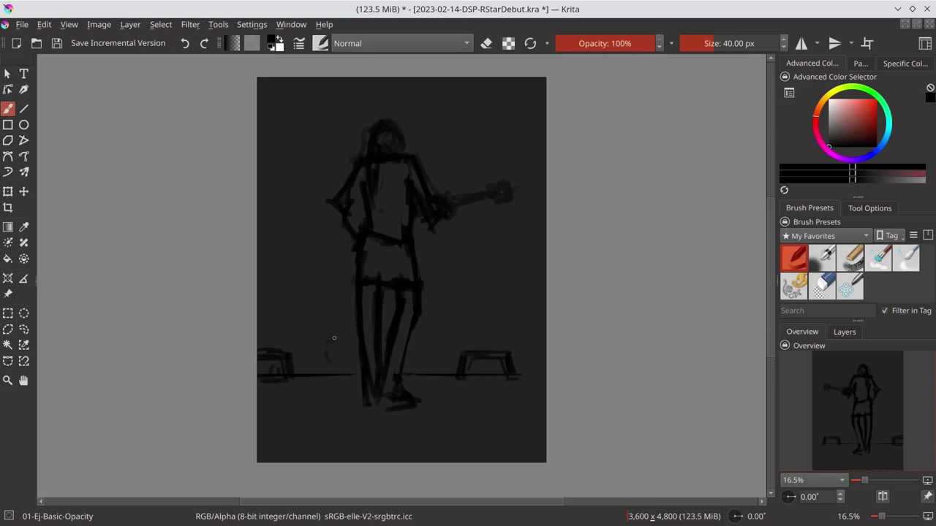
{"action": "left_click_drag", "start_coordinate": [334, 338], "coordinate": [342, 362]}
{"action": "left_click_drag", "start_coordinate": [325, 322], "coordinate": [317, 340]}
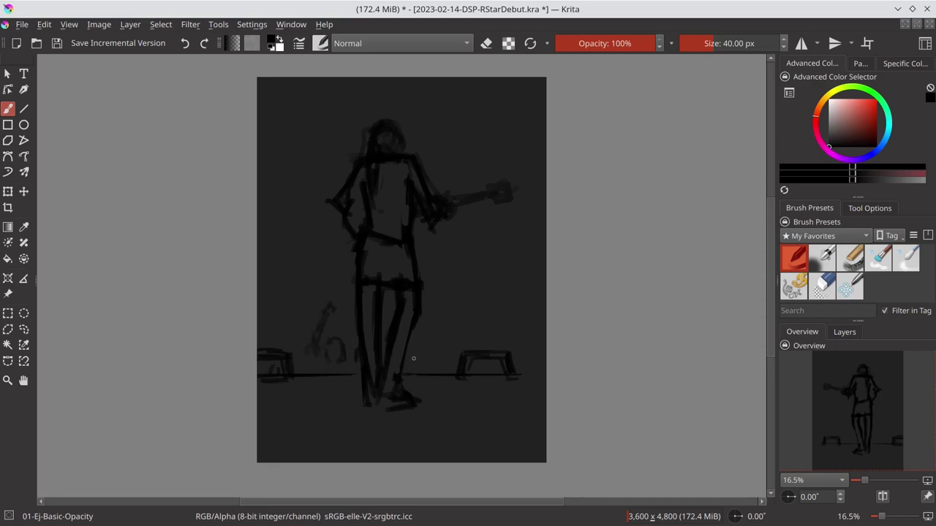
Add more crowd heads and raised arms near the legs, then save
{"action": "mouse_move", "coordinate": [423, 359]}
{"action": "left_mouse_down"}
{"action": "mouse_move", "coordinate": [443, 364]}
{"action": "mouse_move", "coordinate": [455, 349]}
{"action": "left_mouse_up"}
{"action": "mouse_move", "coordinate": [452, 315]}
{"action": "left_mouse_down"}
{"action": "mouse_move", "coordinate": [455, 338]}
{"action": "mouse_move", "coordinate": [448, 302]}
{"action": "left_mouse_up"}
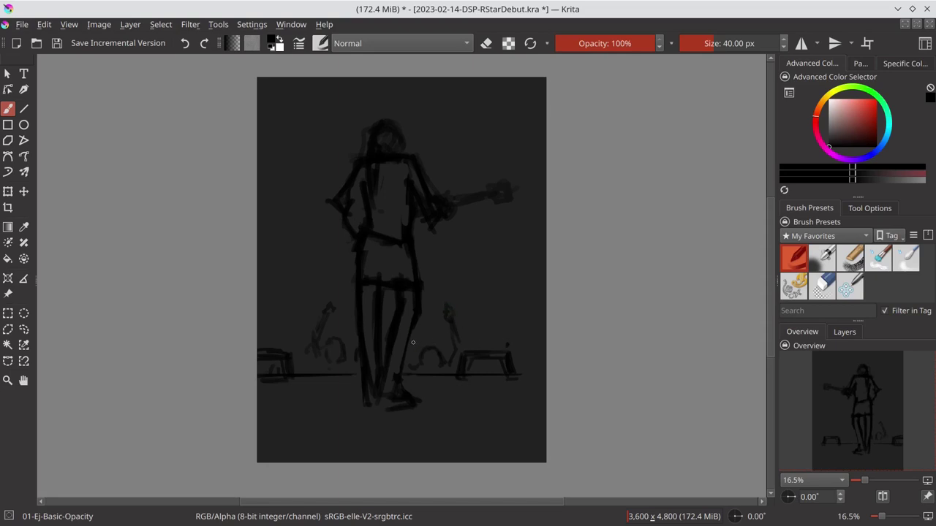
{"action": "left_click_drag", "start_coordinate": [288, 333], "coordinate": [273, 321]}
{"action": "key", "text": "ctrl+s"}
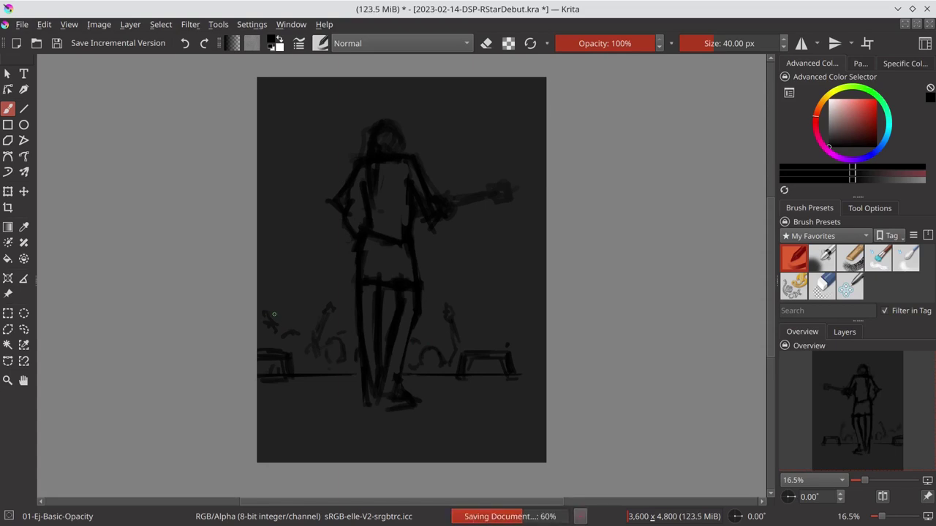
Sketch crowd figures with raised arms around the right monitor and save again
{"action": "mouse_move", "coordinate": [503, 337]}
{"action": "left_mouse_down"}
{"action": "mouse_move", "coordinate": [523, 339]}
{"action": "mouse_move", "coordinate": [494, 347]}
{"action": "mouse_move", "coordinate": [532, 368]}
{"action": "left_mouse_up"}
{"action": "mouse_move", "coordinate": [488, 343]}
{"action": "left_mouse_down"}
{"action": "mouse_move", "coordinate": [490, 319]}
{"action": "mouse_move", "coordinate": [490, 347]}
{"action": "left_mouse_up"}
{"action": "left_click_drag", "start_coordinate": [526, 320], "coordinate": [534, 357]}
{"action": "left_click_drag", "start_coordinate": [525, 311], "coordinate": [534, 316]}
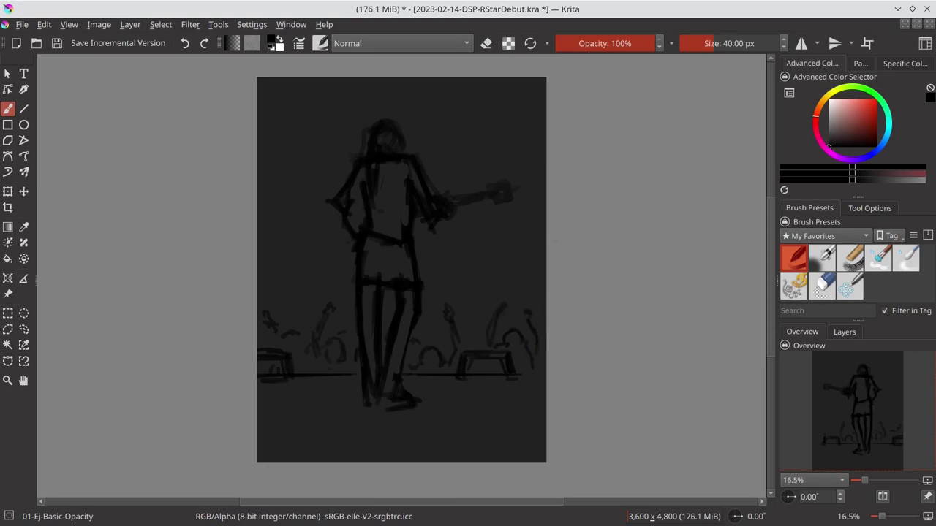
{"action": "key", "text": "ctrl+s"}
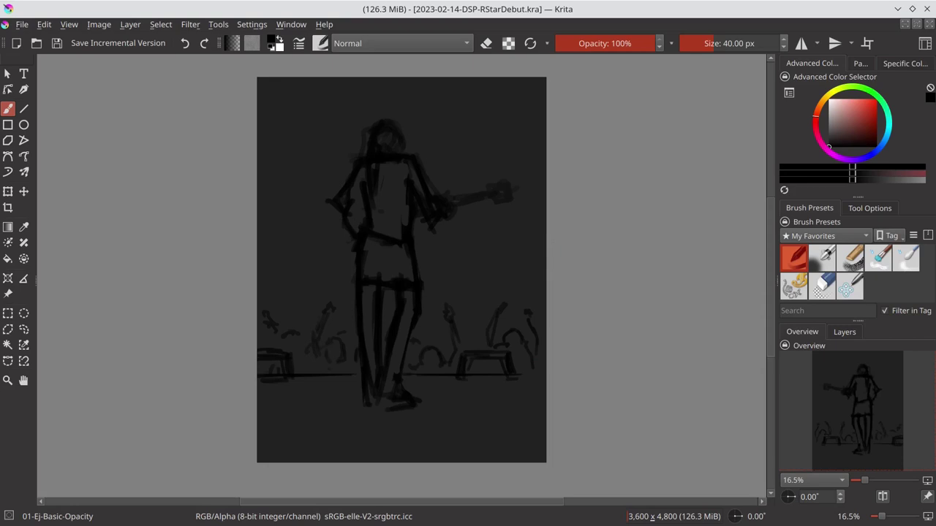
Duplicate Paint Layer 1 in the Layers docker and lock the copy
{"action": "left_click", "coordinate": [855, 334]}
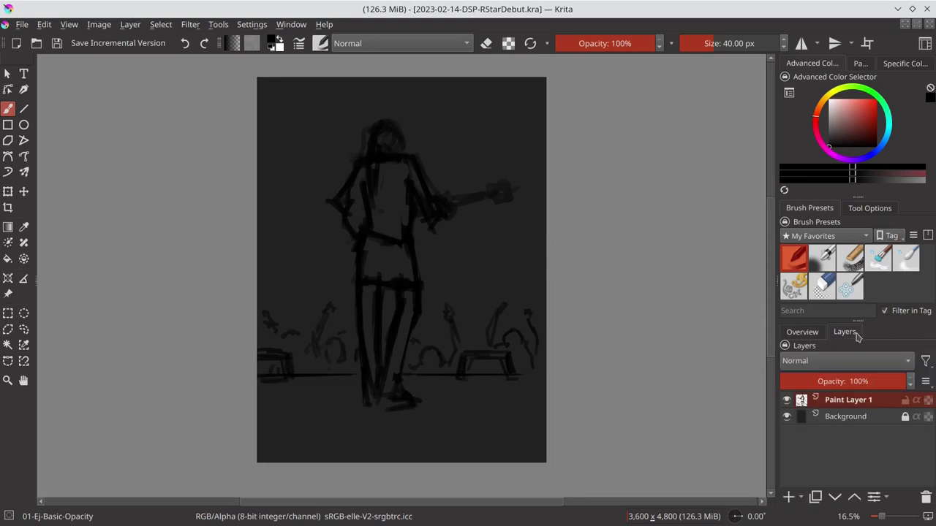
{"action": "right_click", "coordinate": [847, 408]}
{"action": "left_click", "coordinate": [821, 171]}
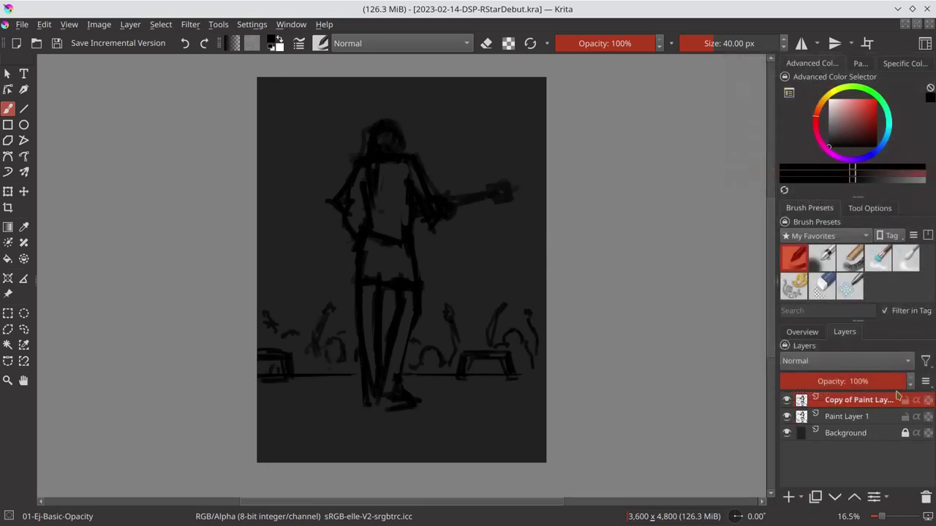
{"action": "left_click", "coordinate": [905, 402]}
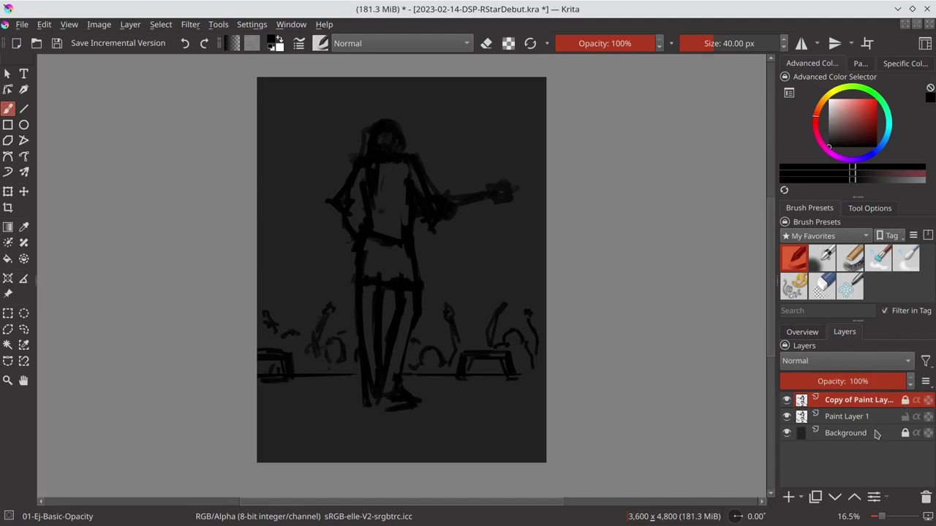
Add an empty Paint Layer 2 above Paint Layer 1 and begin a freehand outline of the stage
{"action": "left_click", "coordinate": [876, 434]}
{"action": "left_click", "coordinate": [883, 416]}
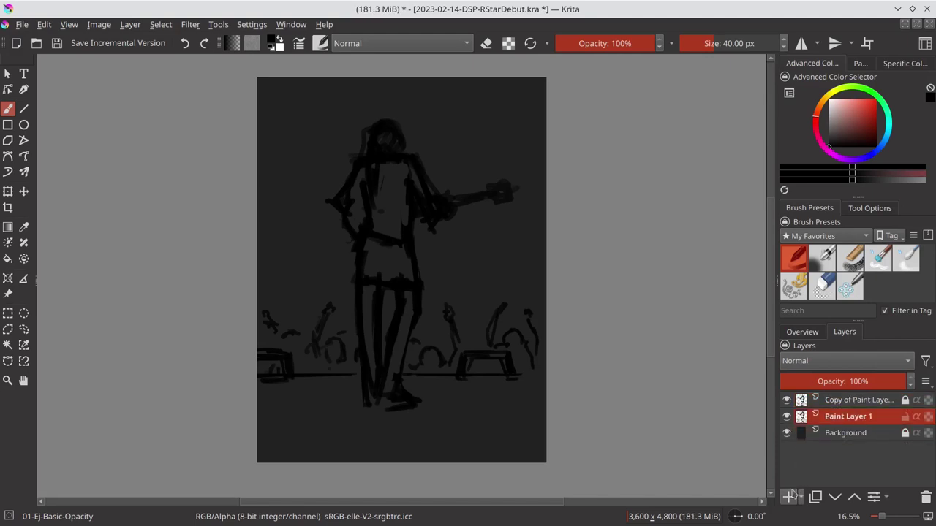
{"action": "left_click", "coordinate": [789, 496]}
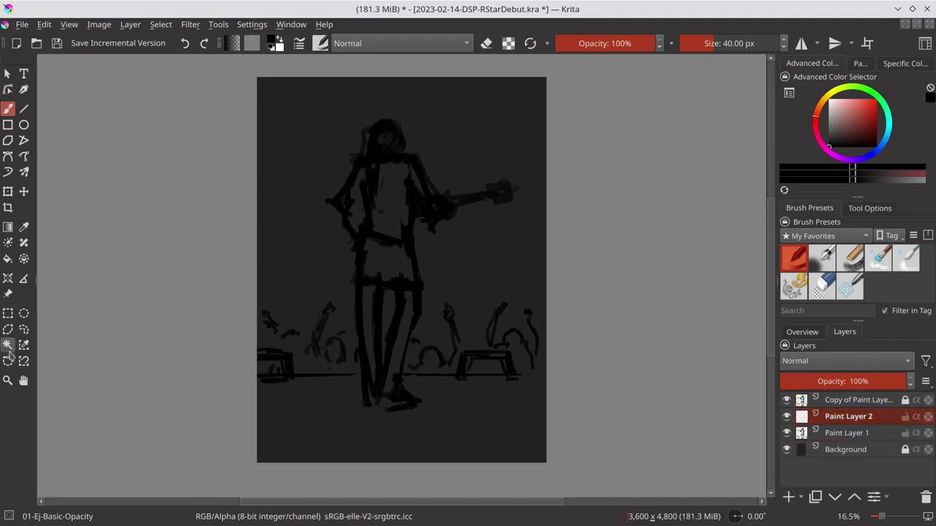
{"action": "left_click", "coordinate": [8, 328]}
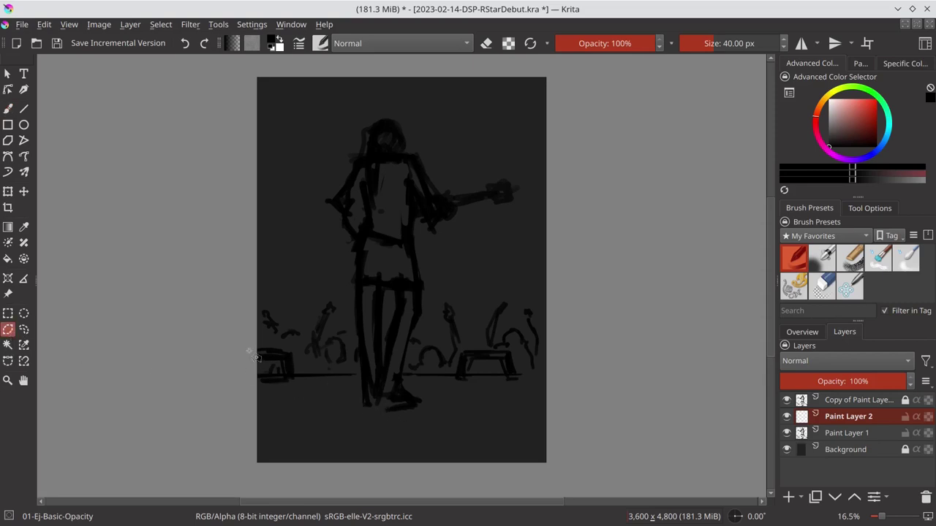
{"action": "mouse_move", "coordinate": [258, 350]}
{"action": "left_mouse_down"}
{"action": "mouse_move", "coordinate": [285, 352]}
{"action": "mouse_move", "coordinate": [296, 375]}
{"action": "mouse_move", "coordinate": [458, 375]}
{"action": "mouse_move", "coordinate": [465, 352]}
{"action": "mouse_move", "coordinate": [512, 361]}
{"action": "mouse_move", "coordinate": [522, 377]}
{"action": "mouse_move", "coordinate": [584, 374]}
{"action": "left_mouse_up"}
Discard the unfinished lasso and rectangle-select the stage floor below the line
{"action": "left_click", "coordinate": [587, 415]}
{"action": "left_click", "coordinate": [8, 313]}
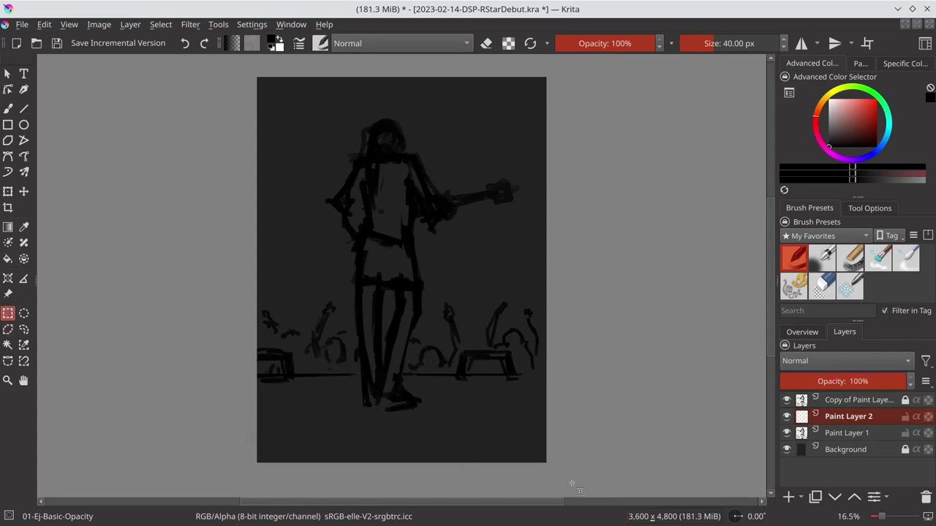
{"action": "mouse_move", "coordinate": [571, 483]}
{"action": "left_mouse_down"}
{"action": "mouse_move", "coordinate": [296, 411]}
{"action": "mouse_move", "coordinate": [234, 375]}
{"action": "left_mouse_up"}
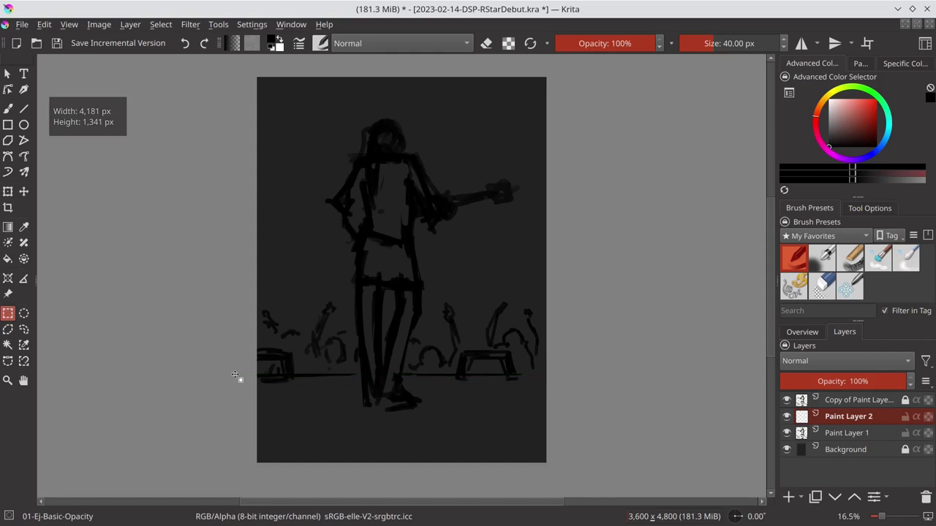
Add the left and right monitor boxes to the selection freehand
{"action": "left_click", "coordinate": [7, 329]}
{"action": "left_click_drag", "start_coordinate": [258, 350], "coordinate": [280, 353]}
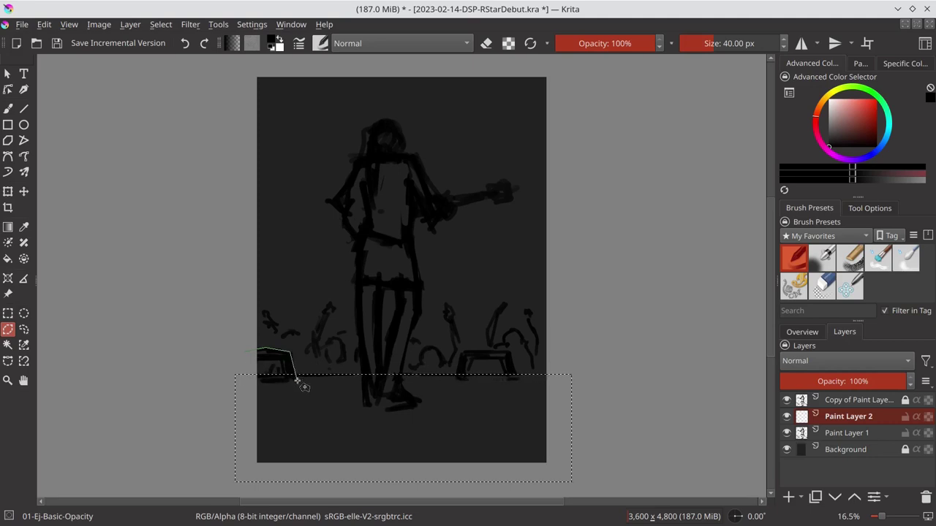
{"action": "left_click_drag", "start_coordinate": [288, 391], "coordinate": [258, 388]}
{"action": "mouse_move", "coordinate": [456, 377]}
{"action": "left_mouse_down"}
{"action": "mouse_move", "coordinate": [462, 353]}
{"action": "mouse_move", "coordinate": [495, 351]}
{"action": "mouse_move", "coordinate": [516, 362]}
{"action": "mouse_move", "coordinate": [510, 393]}
{"action": "mouse_move", "coordinate": [464, 392]}
{"action": "left_mouse_up"}
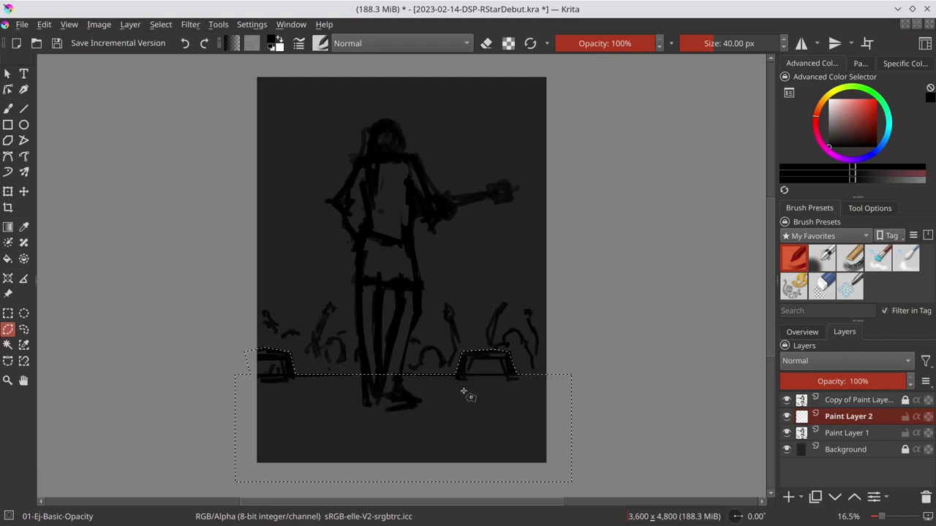
Trace selection points around the guitarist's legs, hips and shirt hem
{"action": "left_click", "coordinate": [398, 389]}
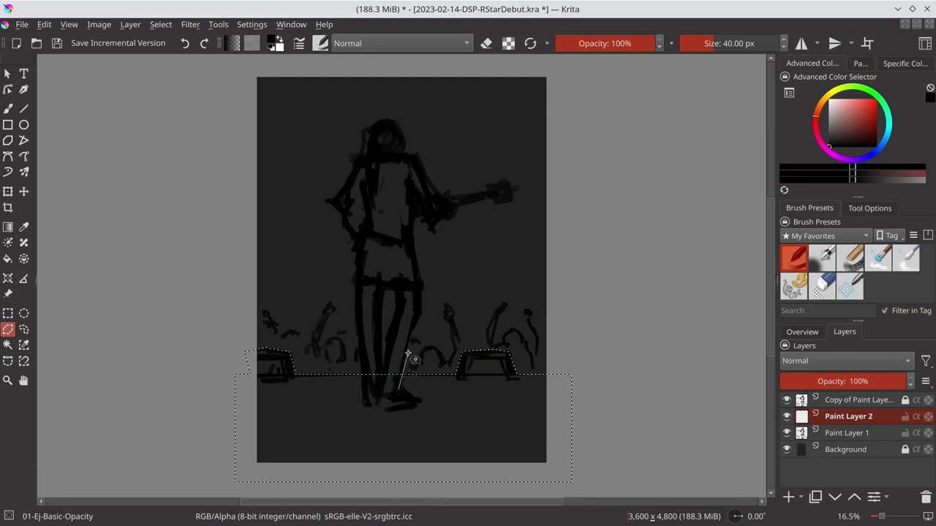
{"action": "left_click_drag", "start_coordinate": [408, 354], "coordinate": [421, 313]}
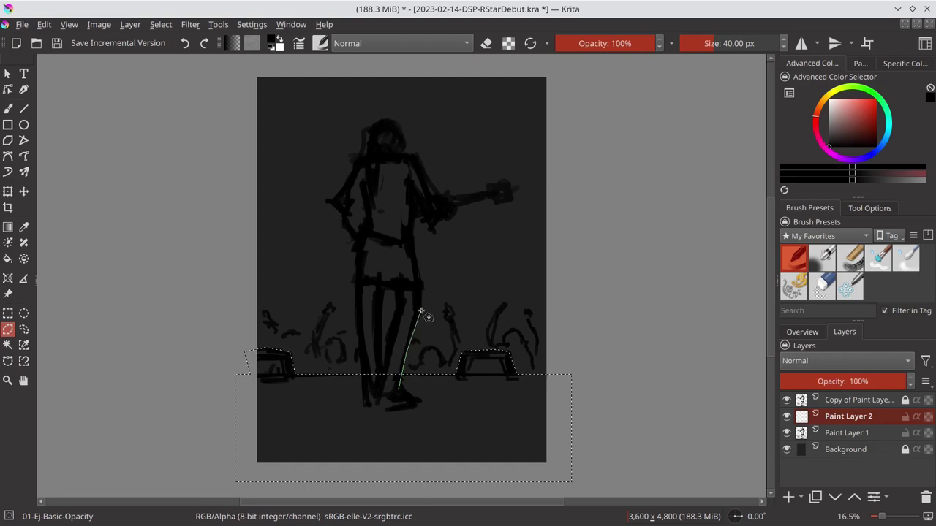
{"action": "left_click", "coordinate": [421, 312]}
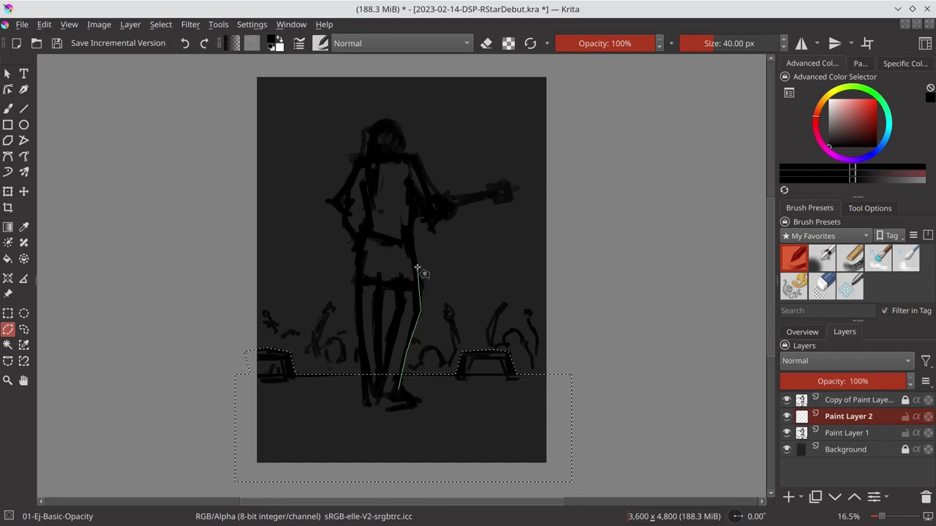
{"action": "left_click", "coordinate": [418, 268]}
{"action": "left_click", "coordinate": [393, 267]}
{"action": "left_click", "coordinate": [399, 307]}
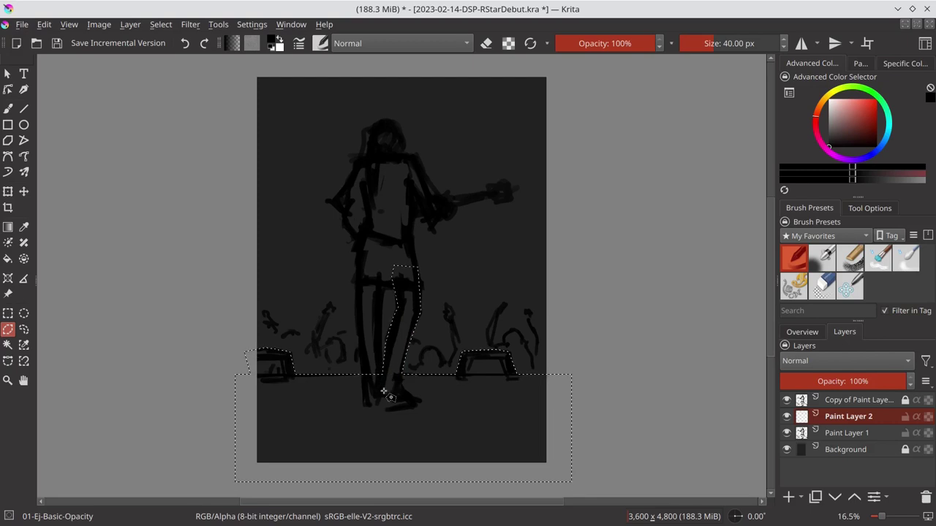
{"action": "left_click", "coordinate": [384, 285]}
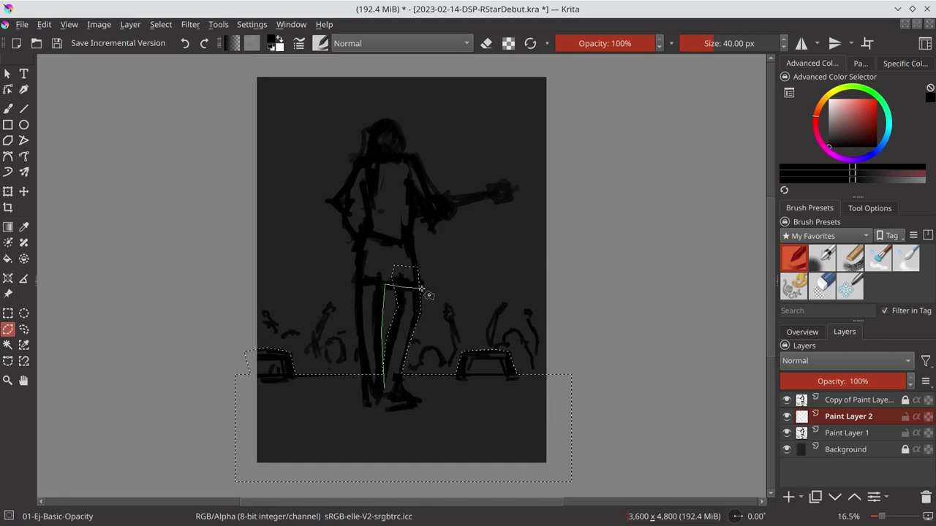
{"action": "left_click", "coordinate": [422, 290]}
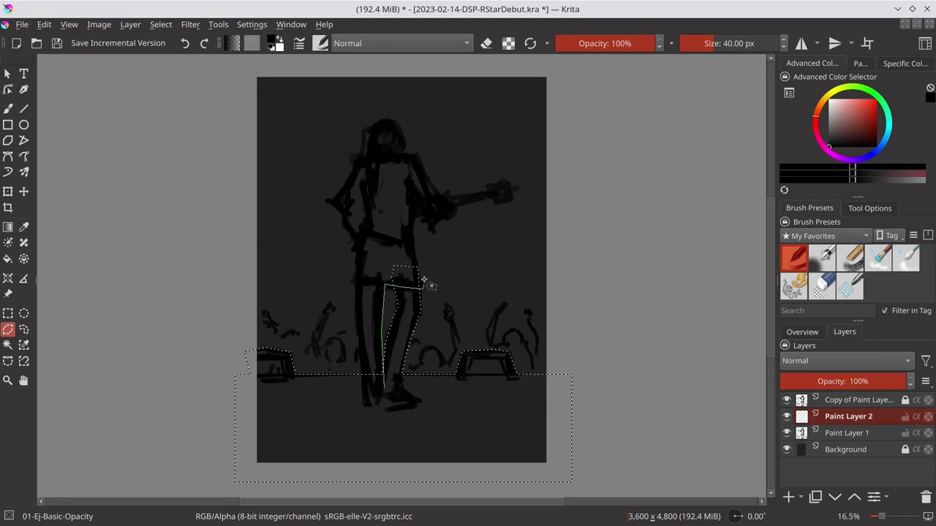
{"action": "left_click", "coordinate": [412, 244]}
{"action": "left_click", "coordinate": [364, 232]}
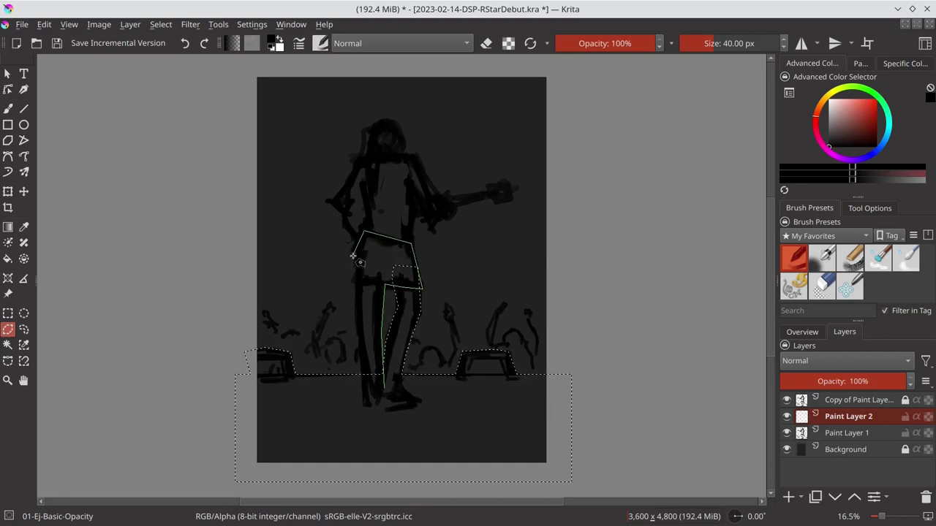
{"action": "left_click", "coordinate": [352, 256]}
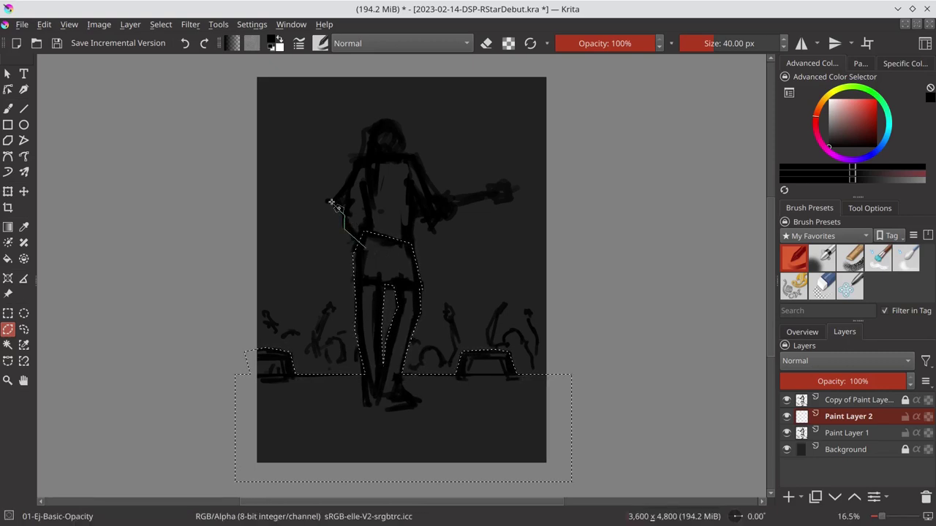
Outline the arm, head, shoulder and guitar neck, then close the outline into the selection
{"action": "left_click", "coordinate": [327, 199]}
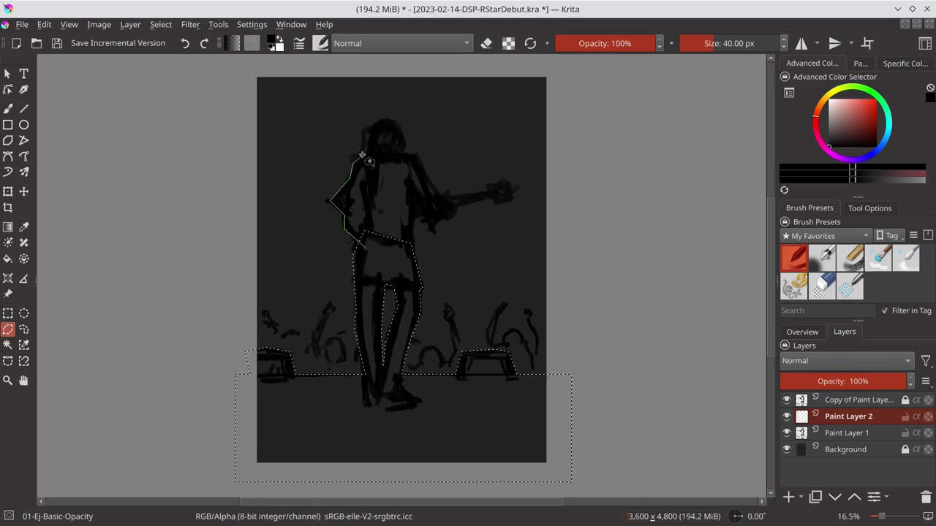
{"action": "left_click", "coordinate": [361, 154]}
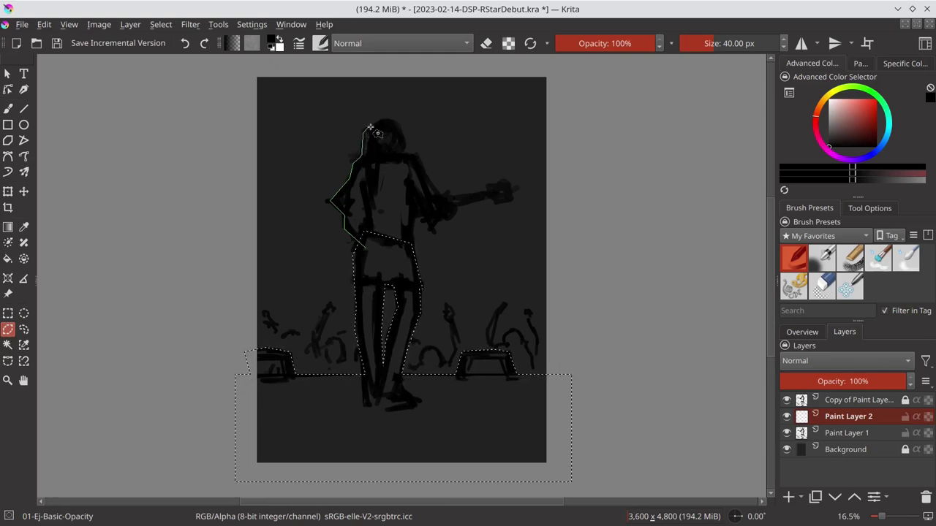
{"action": "left_click", "coordinate": [367, 130]}
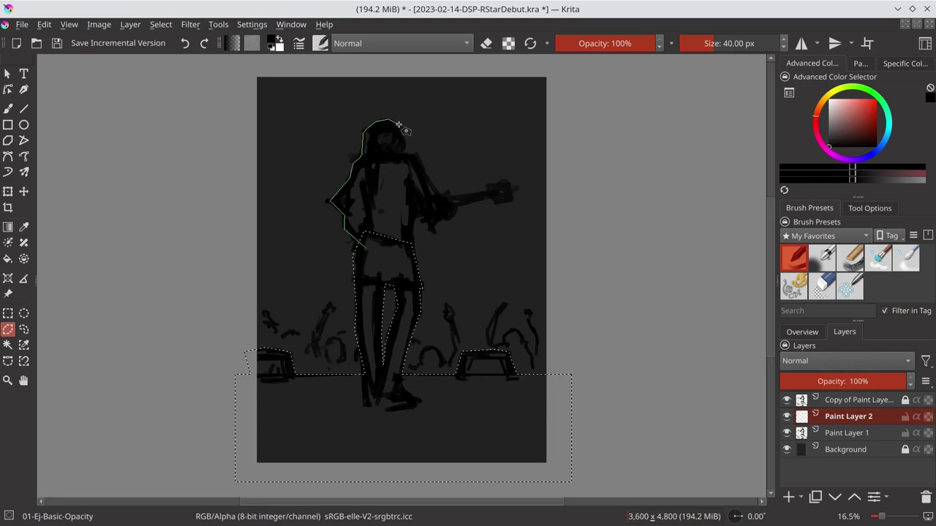
{"action": "left_click", "coordinate": [399, 126]}
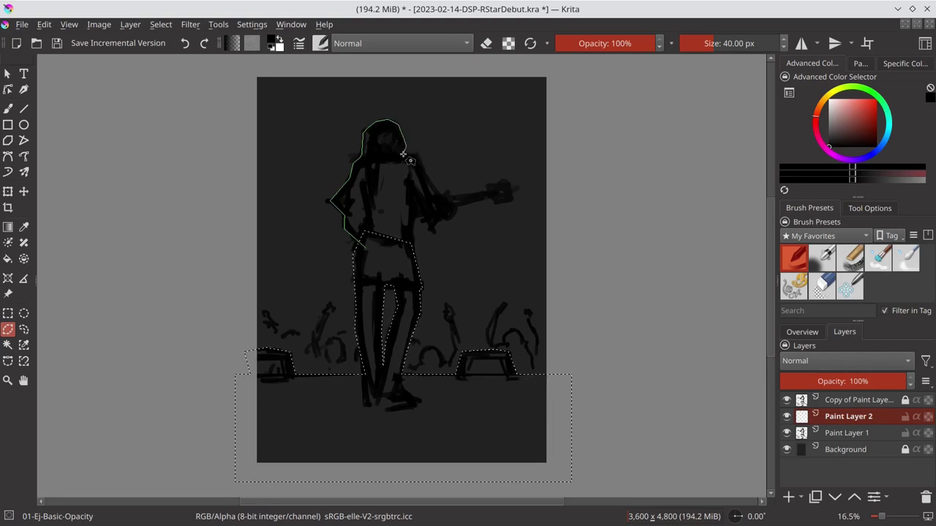
{"action": "left_click", "coordinate": [404, 153]}
{"action": "left_click", "coordinate": [415, 155]}
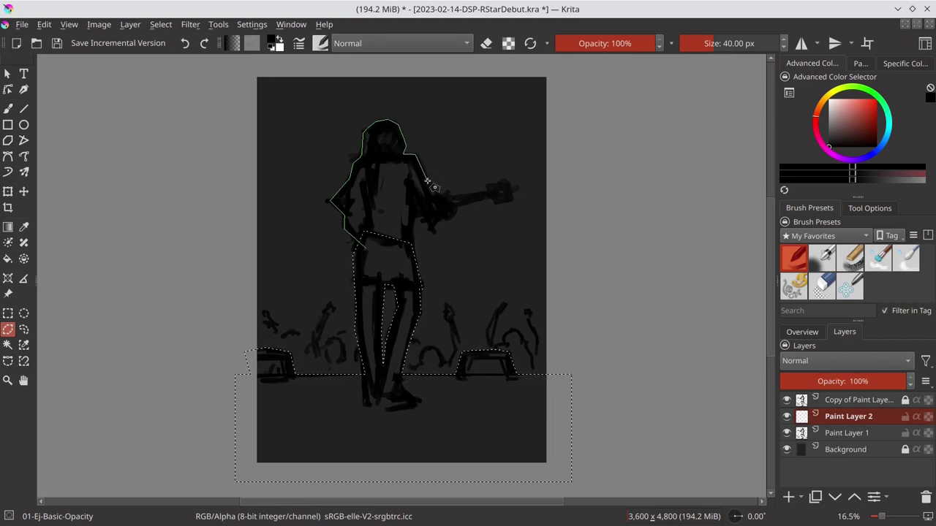
{"action": "left_click", "coordinate": [449, 212]}
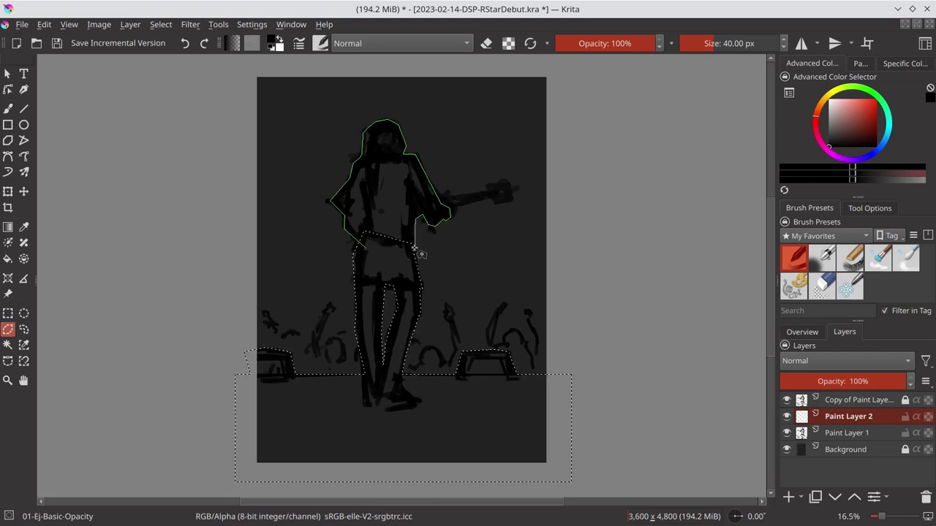
{"action": "key", "text": "Escape"}
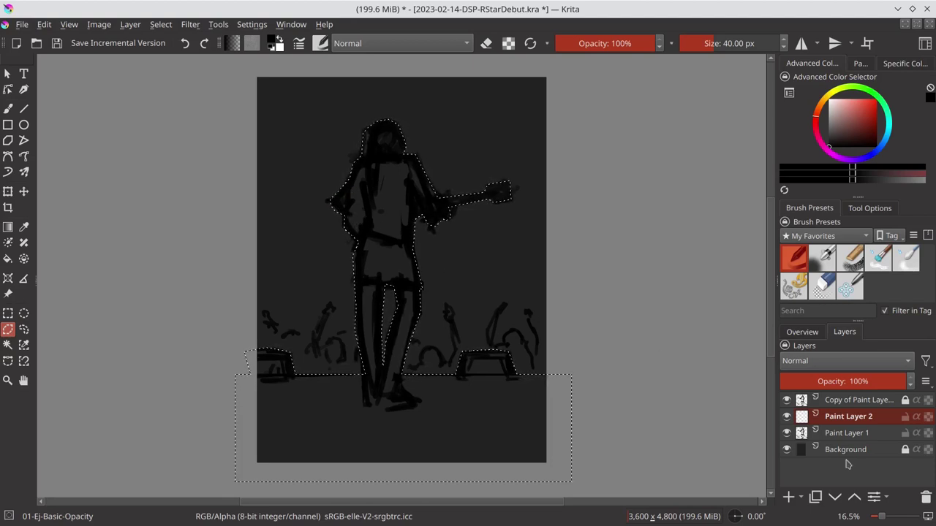
Fill the selected guitarist and stage floor with dark red on Paint Layer 2
{"action": "left_click", "coordinate": [858, 125]}
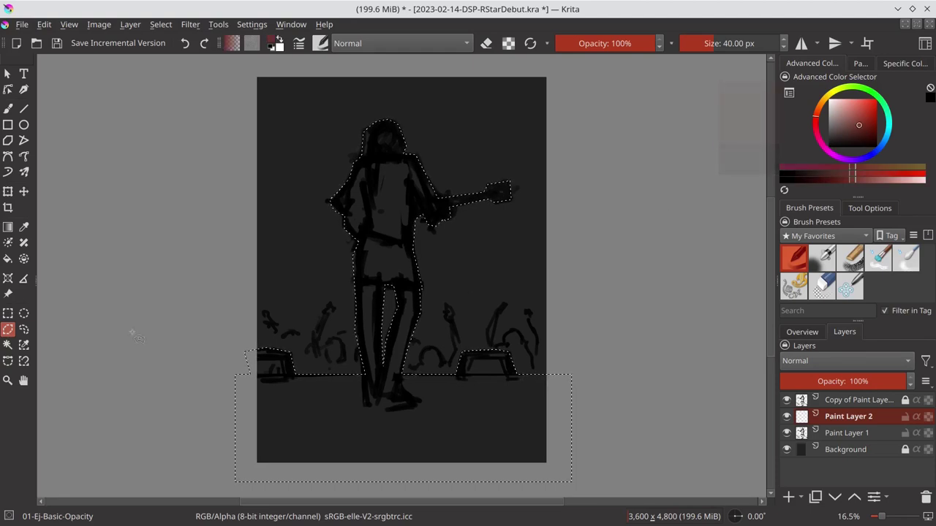
{"action": "left_click", "coordinate": [8, 259]}
{"action": "left_click", "coordinate": [377, 223]}
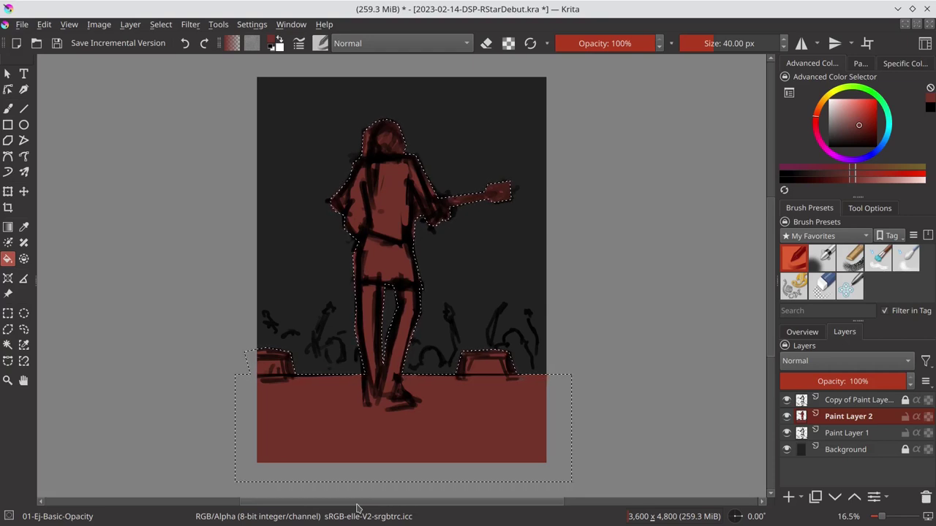
Invert the selection so the surroundings are selected instead of the figure
{"action": "left_click", "coordinate": [160, 24]}
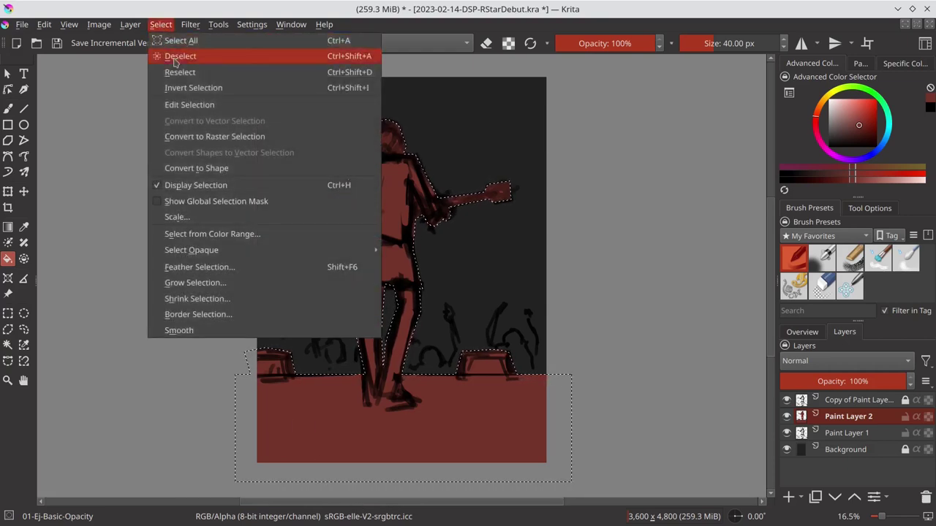
{"action": "left_click", "coordinate": [178, 89]}
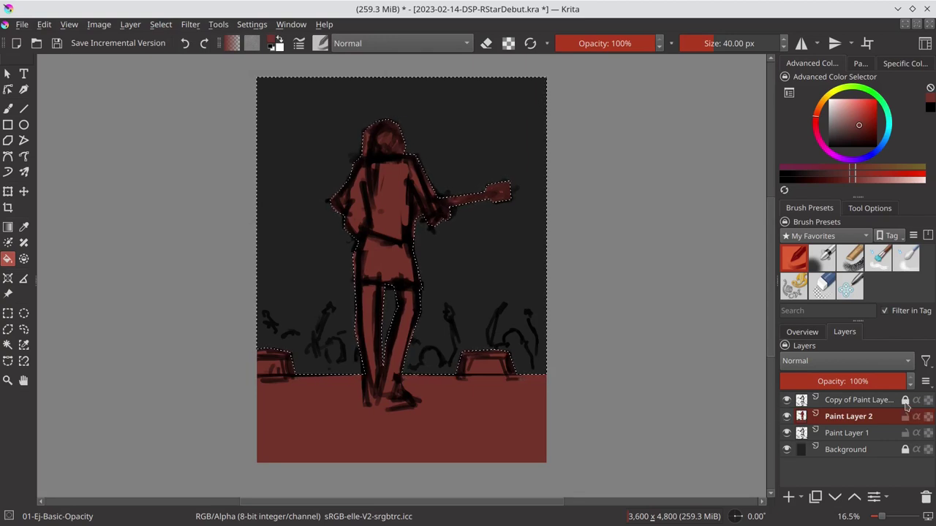
{"action": "left_click_drag", "start_coordinate": [906, 406], "coordinate": [763, 407]}
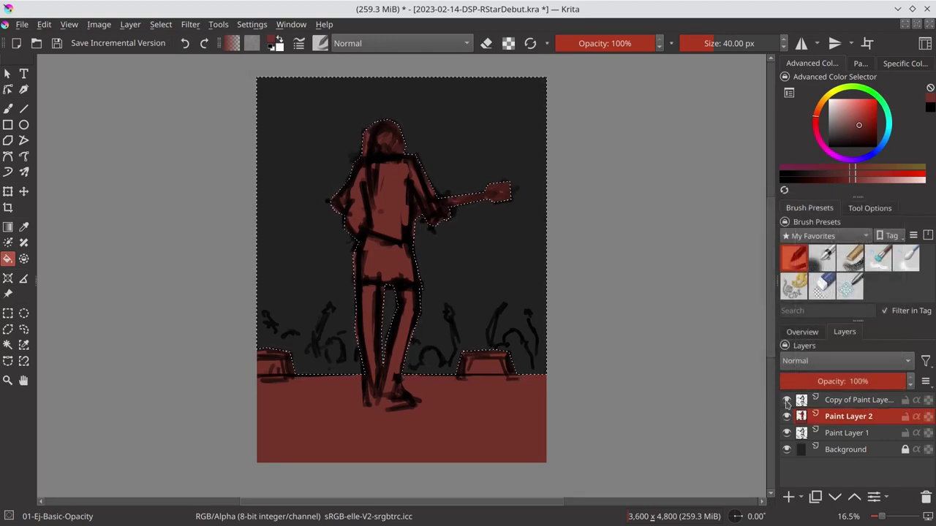
{"action": "mouse_move", "coordinate": [848, 400]}
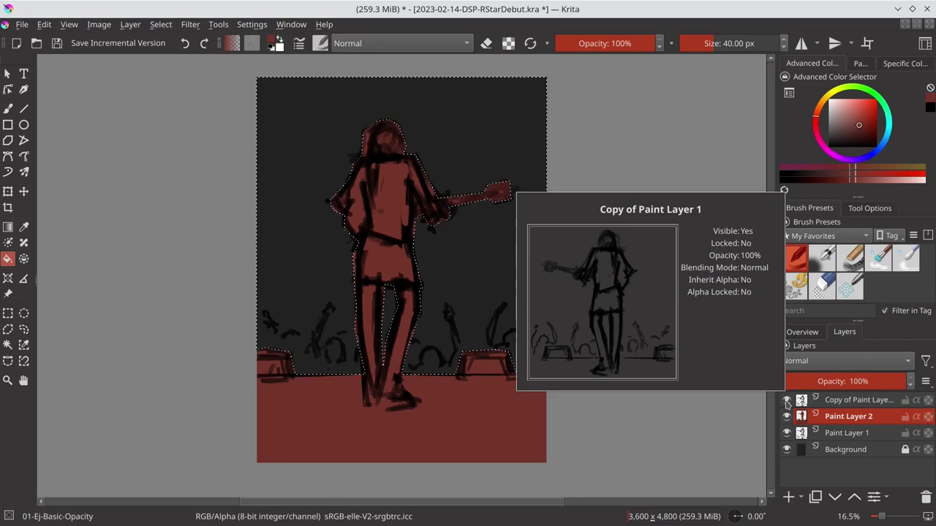
Hide Copy of Paint Layer 1 and Paint Layer 2, and make Background the active layer
{"action": "left_click", "coordinate": [786, 401]}
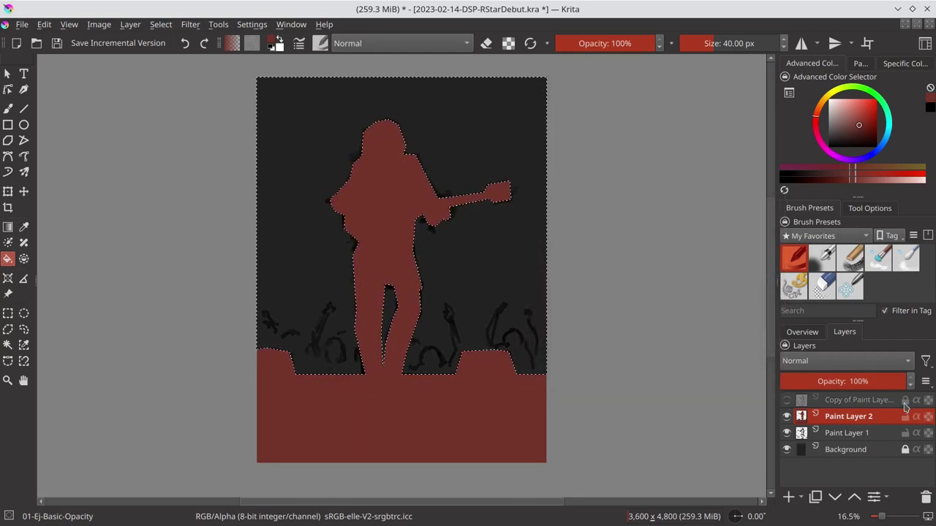
{"action": "left_click", "coordinate": [786, 417]}
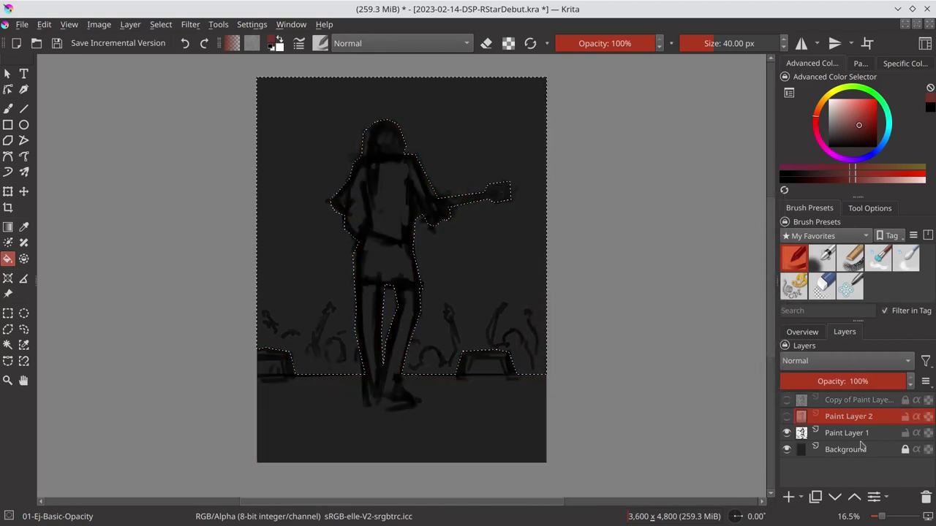
{"action": "left_click", "coordinate": [879, 450]}
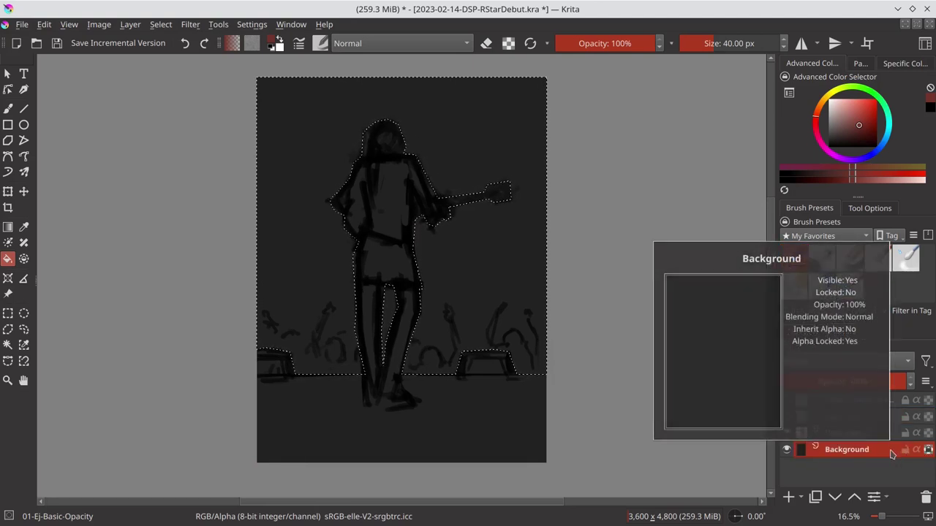
Save the document and deselect everything
{"action": "key", "text": "ctrl+s"}
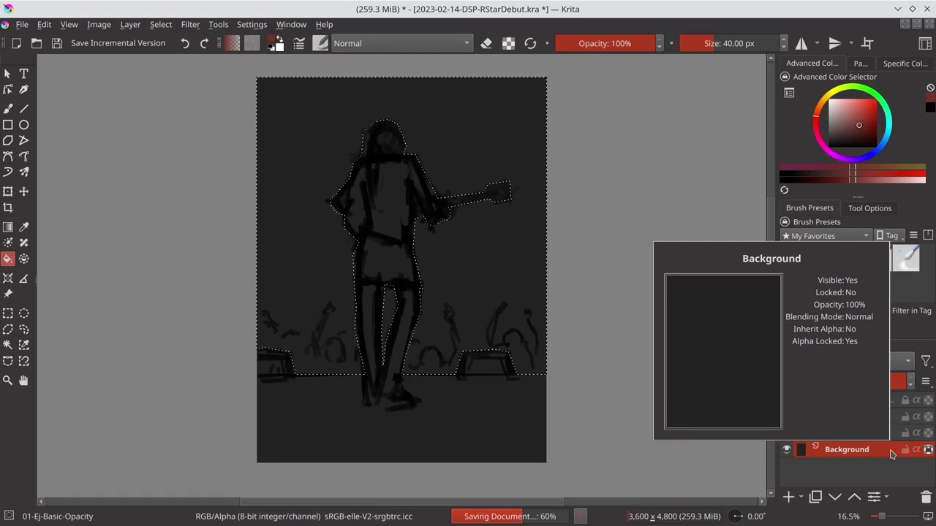
{"action": "left_click", "coordinate": [161, 24]}
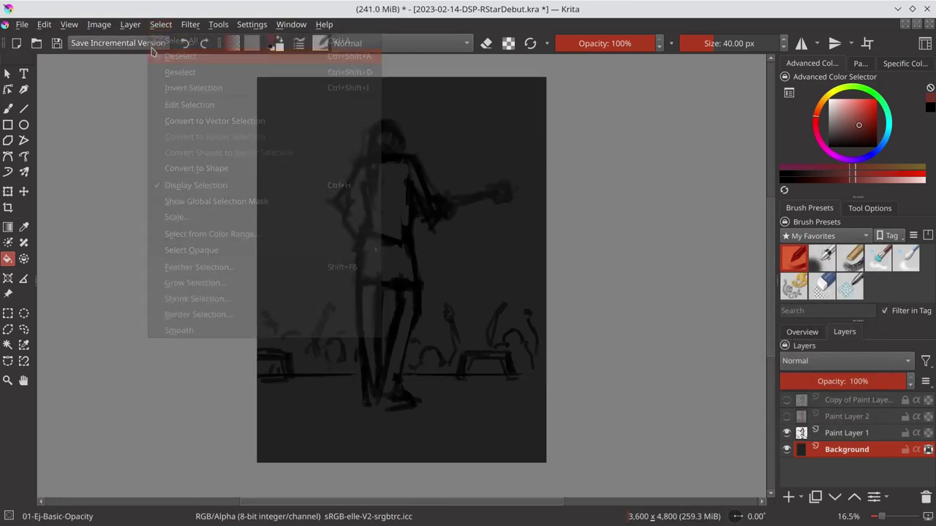
{"action": "left_click", "coordinate": [152, 54]}
Choose a large brush preset and show the palette swatches
{"action": "left_click", "coordinate": [804, 279]}
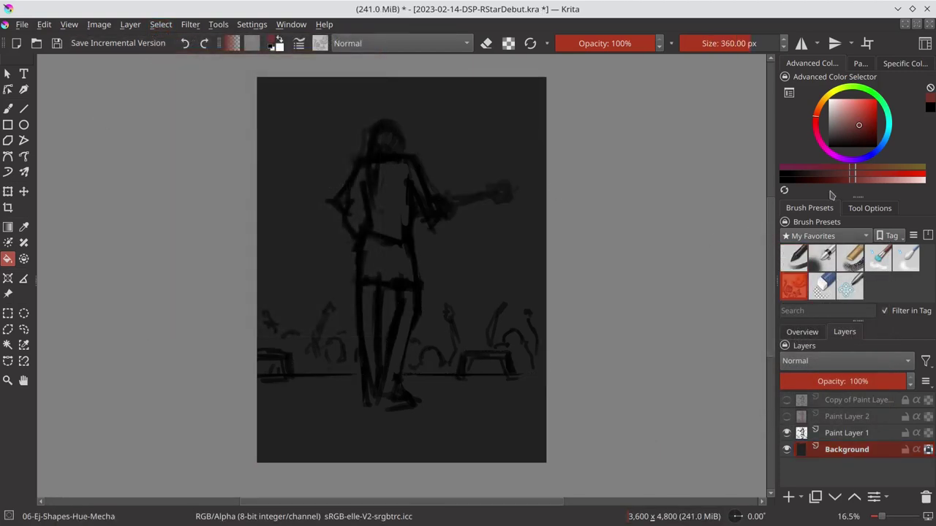
{"action": "left_click", "coordinate": [862, 64]}
{"action": "left_click", "coordinate": [862, 95]}
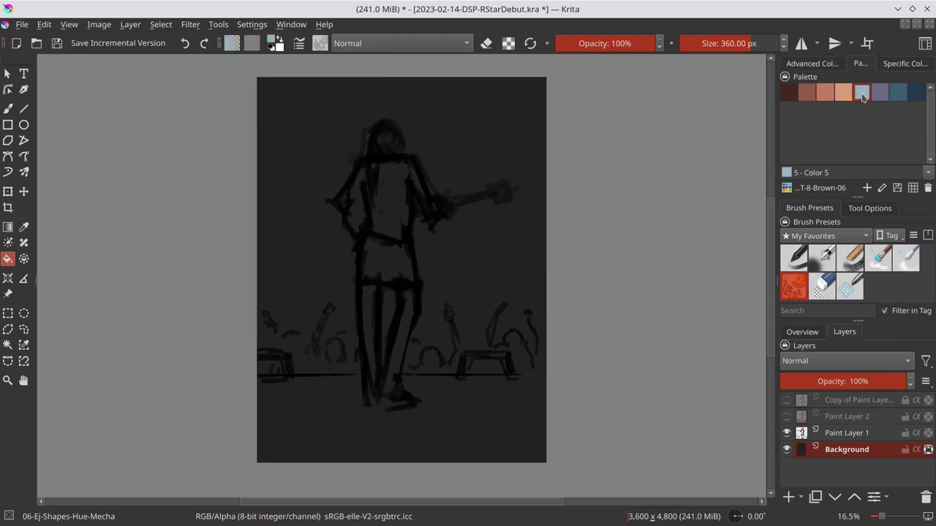
Load the 02_MT-7-Purple-03 palette from the palette chooser
{"action": "left_click", "coordinate": [825, 189]}
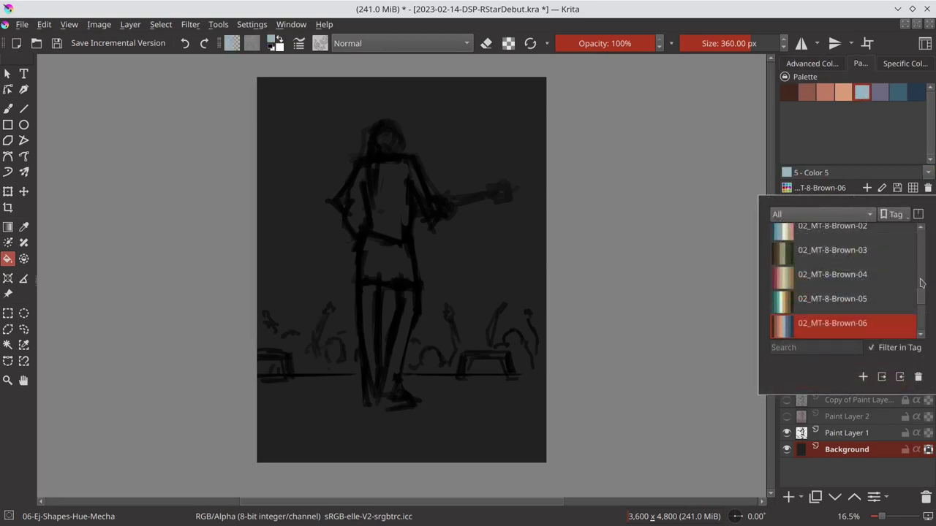
{"action": "left_click_drag", "start_coordinate": [921, 283], "coordinate": [921, 308]}
{"action": "scroll", "coordinate": [914, 312], "scroll_direction": "up", "scroll_amount": 3}
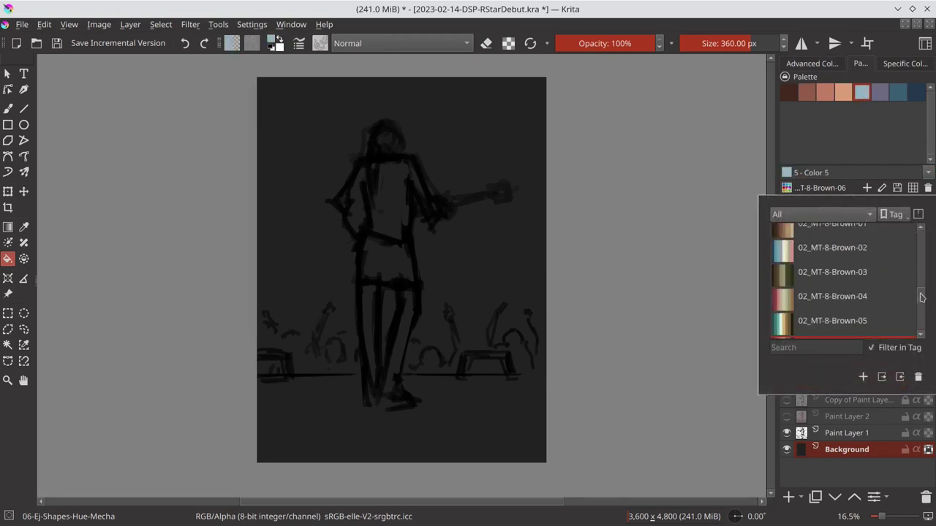
{"action": "scroll", "coordinate": [910, 310], "scroll_direction": "up", "scroll_amount": 1}
{"action": "scroll", "coordinate": [919, 302], "scroll_direction": "down", "scroll_amount": 1}
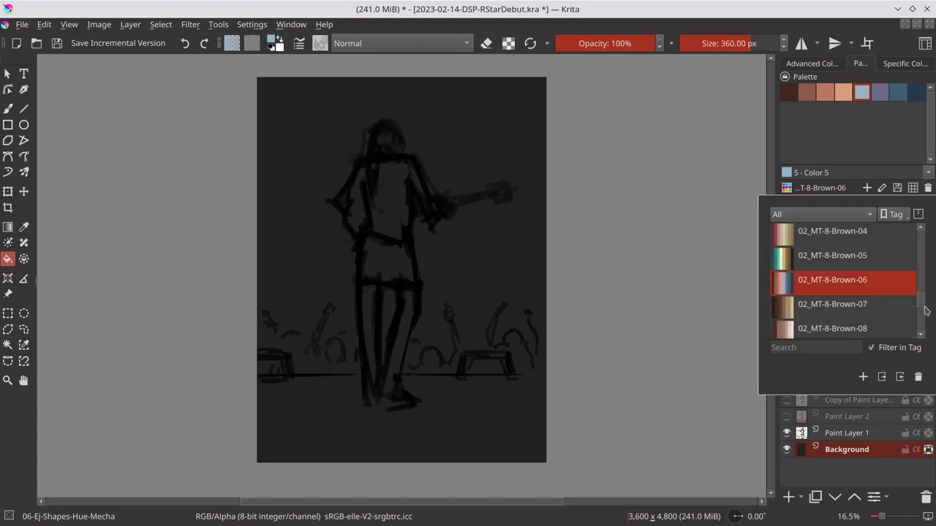
{"action": "scroll", "coordinate": [924, 311], "scroll_direction": "down", "scroll_amount": 2}
{"action": "scroll", "coordinate": [925, 303], "scroll_direction": "up", "scroll_amount": 2}
{"action": "scroll", "coordinate": [925, 296], "scroll_direction": "up", "scroll_amount": 2}
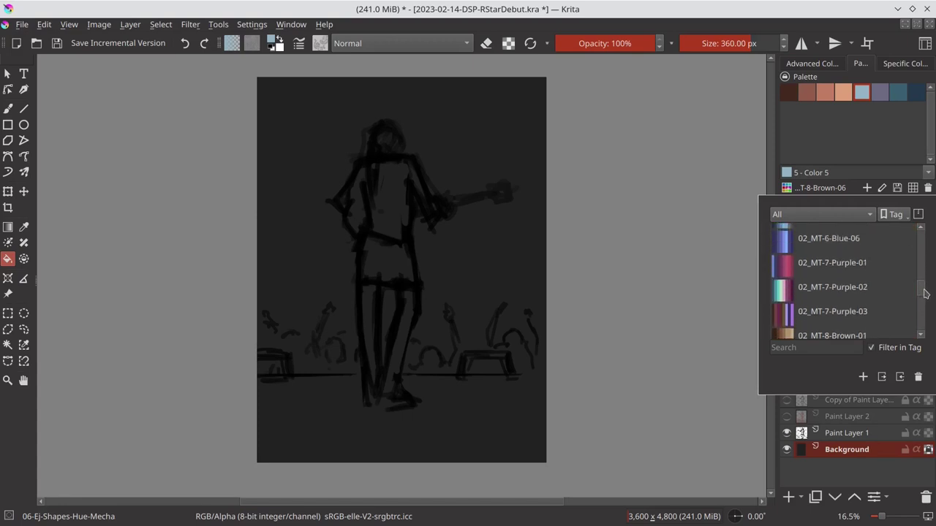
{"action": "left_click", "coordinate": [883, 307]}
Paint lilac freehand texture behind the guitarist, spreading to the left edge and top-left
{"action": "left_click", "coordinate": [887, 102]}
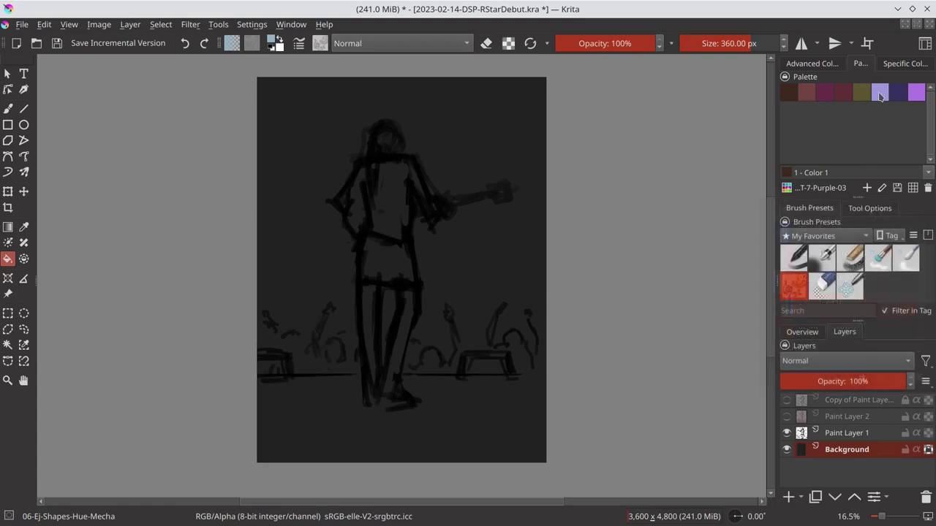
{"action": "left_click", "coordinate": [880, 93]}
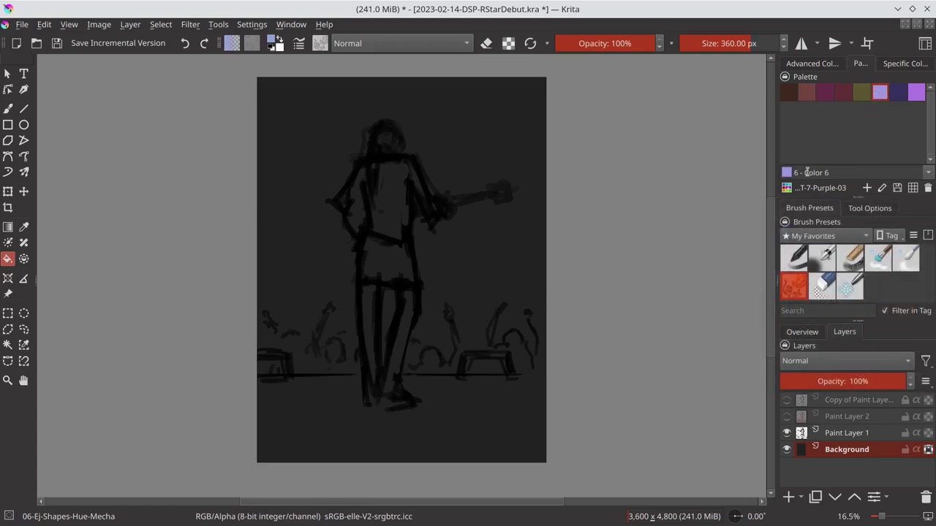
{"action": "left_click", "coordinate": [8, 108]}
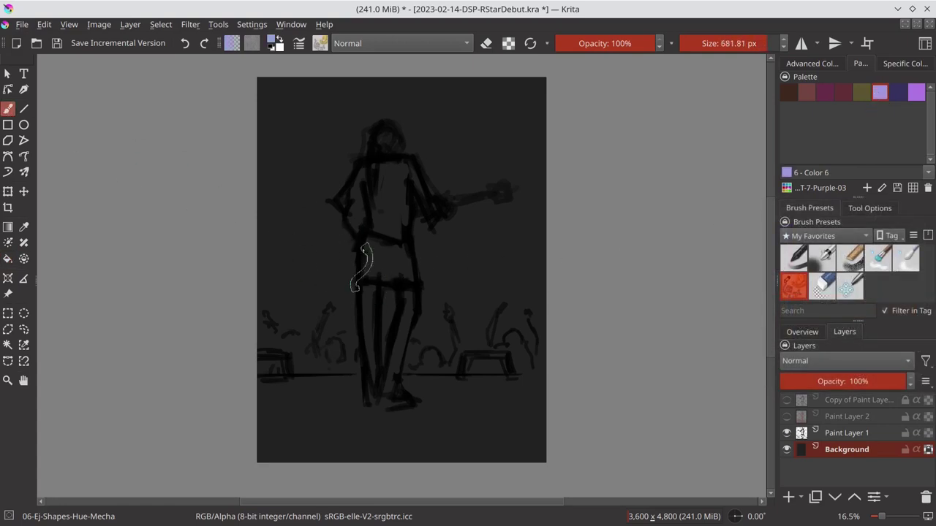
{"action": "mouse_move", "coordinate": [314, 191]}
{"action": "left_mouse_down"}
{"action": "mouse_move", "coordinate": [334, 313]}
{"action": "mouse_move", "coordinate": [343, 219]}
{"action": "mouse_move", "coordinate": [325, 191]}
{"action": "left_mouse_up"}
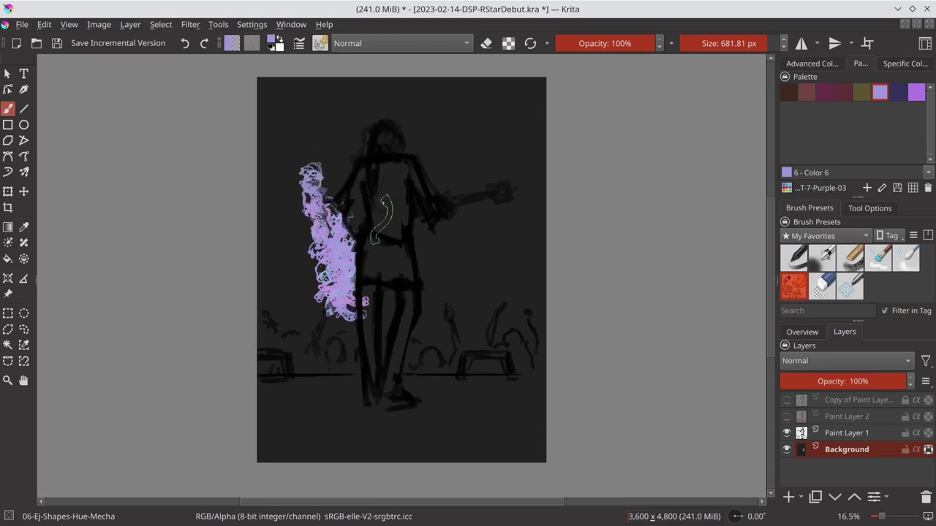
{"action": "mouse_move", "coordinate": [424, 227]}
{"action": "left_mouse_down"}
{"action": "mouse_move", "coordinate": [437, 296]}
{"action": "mouse_move", "coordinate": [387, 322]}
{"action": "left_mouse_up"}
{"action": "mouse_move", "coordinate": [290, 262]}
{"action": "left_mouse_down"}
{"action": "mouse_move", "coordinate": [307, 234]}
{"action": "mouse_move", "coordinate": [303, 190]}
{"action": "mouse_move", "coordinate": [270, 248]}
{"action": "mouse_move", "coordinate": [328, 102]}
{"action": "mouse_move", "coordinate": [285, 88]}
{"action": "mouse_move", "coordinate": [358, 146]}
{"action": "mouse_move", "coordinate": [336, 124]}
{"action": "mouse_move", "coordinate": [365, 88]}
{"action": "mouse_move", "coordinate": [293, 124]}
{"action": "mouse_move", "coordinate": [263, 183]}
{"action": "left_mouse_up"}
{"action": "mouse_move", "coordinate": [314, 95]}
{"action": "left_mouse_down"}
{"action": "mouse_move", "coordinate": [407, 104]}
{"action": "mouse_move", "coordinate": [388, 88]}
{"action": "mouse_move", "coordinate": [460, 183]}
{"action": "mouse_move", "coordinate": [497, 110]}
{"action": "mouse_move", "coordinate": [482, 146]}
{"action": "mouse_move", "coordinate": [526, 117]}
{"action": "mouse_move", "coordinate": [446, 188]}
{"action": "mouse_move", "coordinate": [490, 160]}
{"action": "mouse_move", "coordinate": [526, 95]}
{"action": "mouse_move", "coordinate": [534, 212]}
{"action": "mouse_move", "coordinate": [530, 143]}
{"action": "mouse_move", "coordinate": [475, 182]}
{"action": "mouse_move", "coordinate": [529, 186]}
{"action": "mouse_move", "coordinate": [512, 241]}
{"action": "mouse_move", "coordinate": [471, 300]}
{"action": "mouse_move", "coordinate": [439, 293]}
{"action": "mouse_move", "coordinate": [410, 329]}
{"action": "mouse_move", "coordinate": [439, 234]}
{"action": "mouse_move", "coordinate": [468, 212]}
{"action": "left_mouse_up"}
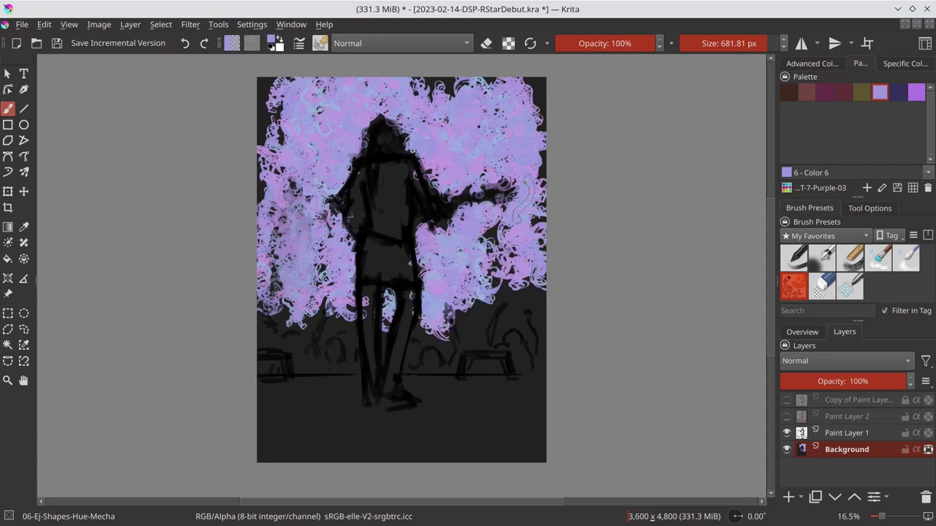
Darken the left, lower-left and right canvas edges with the dark purple swatch
{"action": "left_click", "coordinate": [897, 93]}
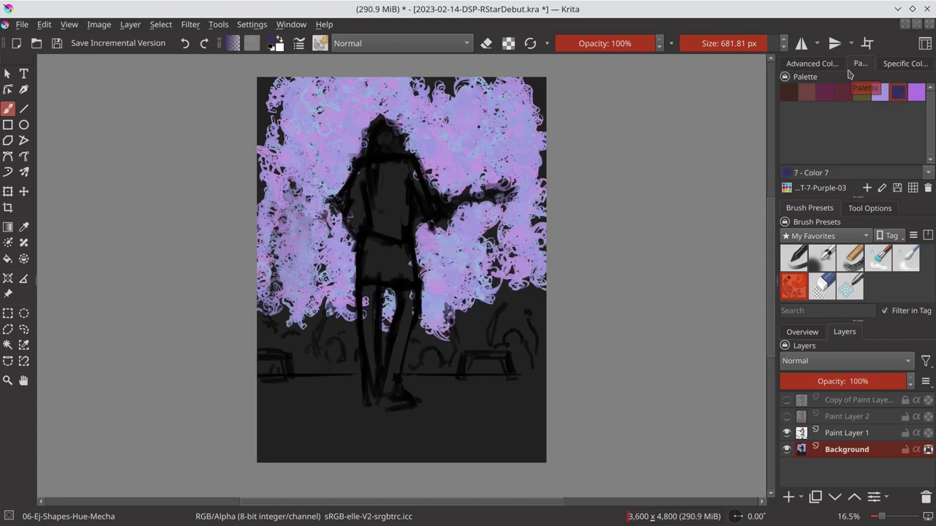
{"action": "mouse_move", "coordinate": [270, 95]}
{"action": "left_mouse_down"}
{"action": "mouse_move", "coordinate": [282, 242]}
{"action": "mouse_move", "coordinate": [267, 102]}
{"action": "left_mouse_up"}
{"action": "mouse_move", "coordinate": [267, 219]}
{"action": "left_mouse_down"}
{"action": "mouse_move", "coordinate": [285, 314]}
{"action": "mouse_move", "coordinate": [307, 293]}
{"action": "mouse_move", "coordinate": [278, 344]}
{"action": "mouse_move", "coordinate": [348, 344]}
{"action": "mouse_move", "coordinate": [315, 322]}
{"action": "mouse_move", "coordinate": [409, 321]}
{"action": "mouse_move", "coordinate": [387, 344]}
{"action": "mouse_move", "coordinate": [468, 329]}
{"action": "mouse_move", "coordinate": [522, 292]}
{"action": "mouse_move", "coordinate": [541, 314]}
{"action": "left_mouse_up"}
{"action": "left_click_drag", "start_coordinate": [557, 275], "coordinate": [570, 225]}
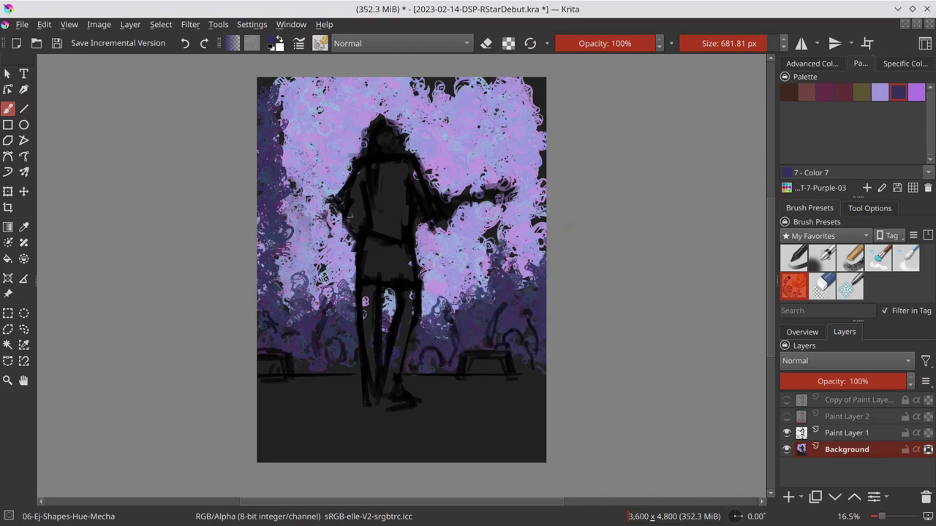
{"action": "mouse_move", "coordinate": [566, 142]}
{"action": "left_mouse_down"}
{"action": "mouse_move", "coordinate": [567, 212]}
{"action": "mouse_move", "coordinate": [570, 116]}
{"action": "left_mouse_up"}
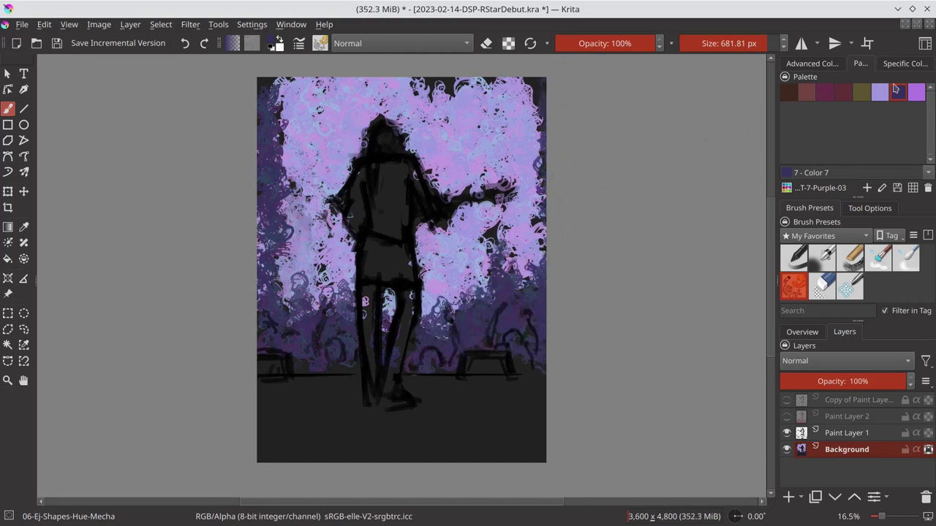
Paint a pink band across the stage floor around the figure
{"action": "left_click", "coordinate": [916, 91]}
{"action": "mouse_move", "coordinate": [358, 391]}
{"action": "left_mouse_down"}
{"action": "mouse_move", "coordinate": [278, 407]}
{"action": "mouse_move", "coordinate": [267, 421]}
{"action": "mouse_move", "coordinate": [527, 391]}
{"action": "mouse_move", "coordinate": [399, 405]}
{"action": "mouse_move", "coordinate": [534, 422]}
{"action": "mouse_move", "coordinate": [468, 439]}
{"action": "left_mouse_up"}
{"action": "mouse_move", "coordinate": [373, 413]}
{"action": "left_mouse_down"}
{"action": "mouse_move", "coordinate": [267, 432]}
{"action": "mouse_move", "coordinate": [278, 402]}
{"action": "mouse_move", "coordinate": [340, 395]}
{"action": "left_mouse_up"}
{"action": "mouse_move", "coordinate": [406, 395]}
{"action": "left_mouse_down"}
{"action": "mouse_move", "coordinate": [471, 373]}
{"action": "mouse_move", "coordinate": [431, 384]}
{"action": "left_mouse_up"}
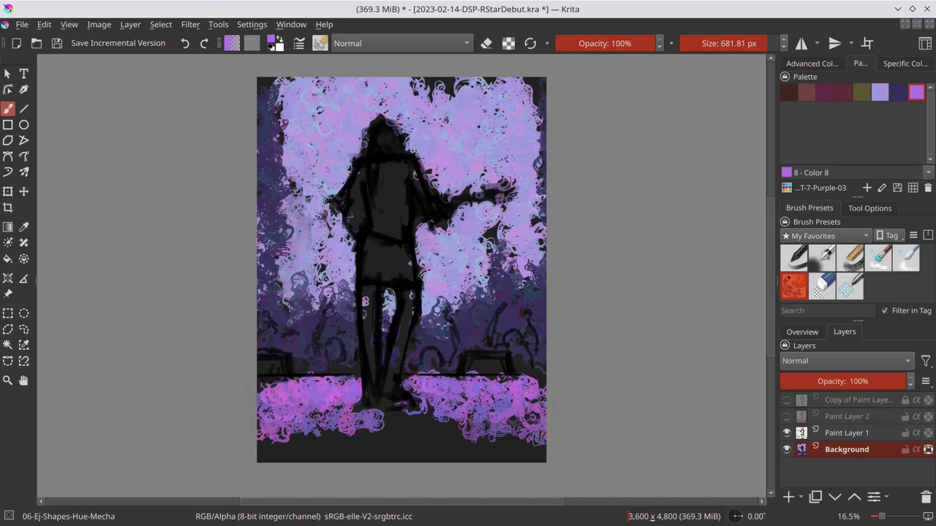
{"action": "left_click", "coordinate": [803, 333]}
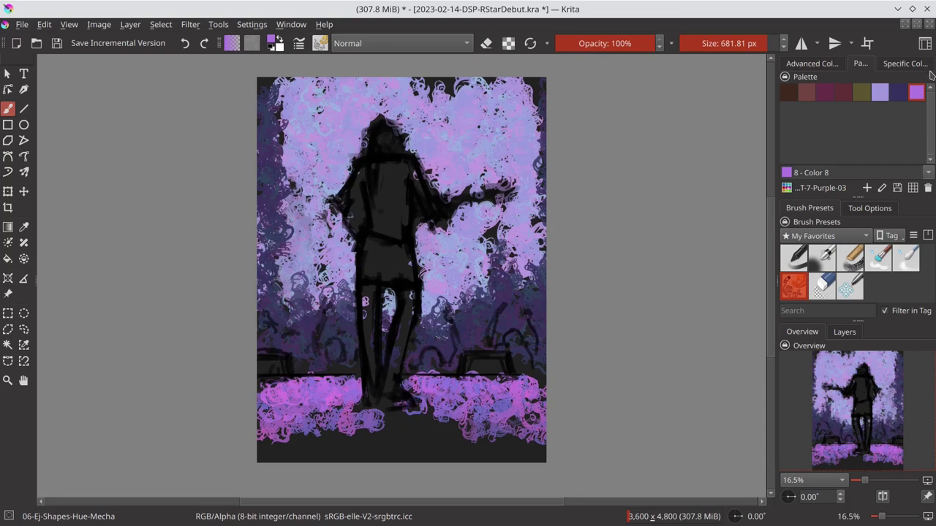
Cover the dark top and top-left edges with lavender strokes
{"action": "left_click", "coordinate": [878, 92]}
{"action": "mouse_move", "coordinate": [265, 95]}
{"action": "left_mouse_down"}
{"action": "mouse_move", "coordinate": [288, 204]}
{"action": "mouse_move", "coordinate": [278, 80]}
{"action": "left_mouse_up"}
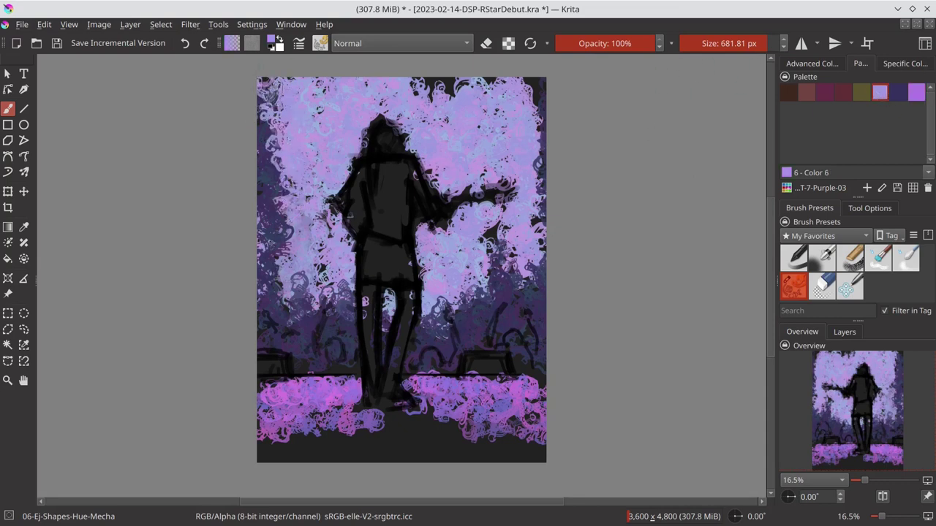
{"action": "left_click_drag", "start_coordinate": [271, 117], "coordinate": [293, 183]}
{"action": "mouse_move", "coordinate": [438, 84]}
{"action": "left_mouse_down"}
{"action": "mouse_move", "coordinate": [497, 80]}
{"action": "mouse_move", "coordinate": [530, 154]}
{"action": "left_mouse_up"}
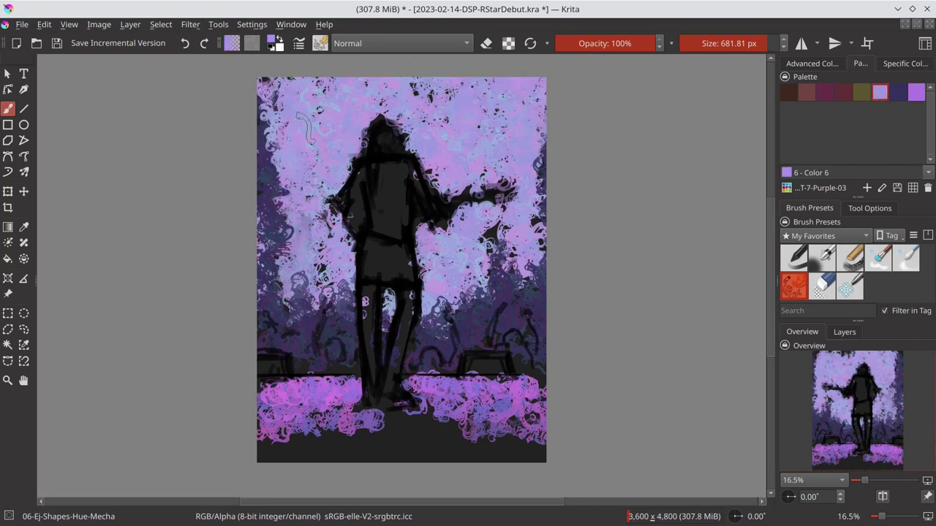
Pick a lighter lavender and paint a band left of the figure and scribbles right of the torso
{"action": "left_click", "coordinate": [810, 63]}
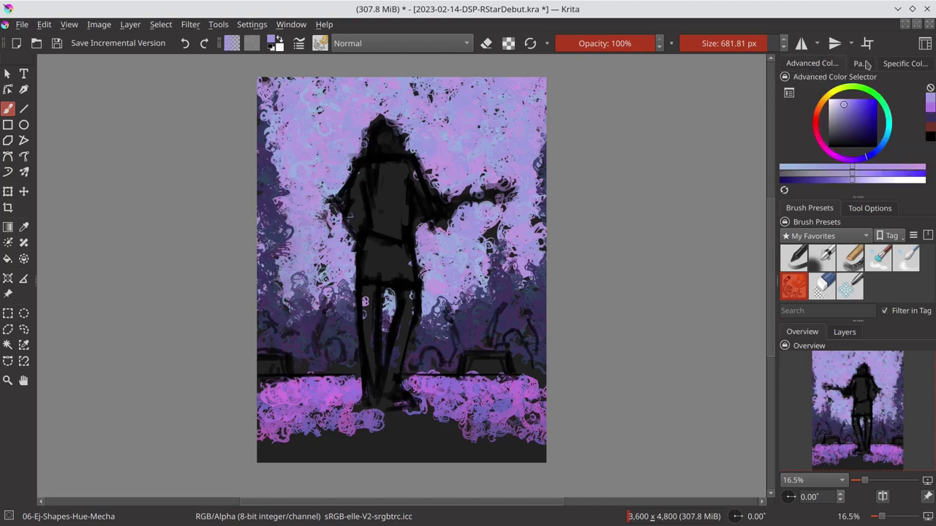
{"action": "left_click_drag", "start_coordinate": [841, 107], "coordinate": [837, 99]}
{"action": "mouse_move", "coordinate": [358, 95]}
{"action": "left_mouse_down"}
{"action": "mouse_move", "coordinate": [340, 175]}
{"action": "mouse_move", "coordinate": [353, 191]}
{"action": "left_mouse_up"}
{"action": "left_click_drag", "start_coordinate": [344, 110], "coordinate": [340, 212]}
{"action": "left_click_drag", "start_coordinate": [325, 80], "coordinate": [322, 307]}
{"action": "left_click_drag", "start_coordinate": [320, 124], "coordinate": [325, 366]}
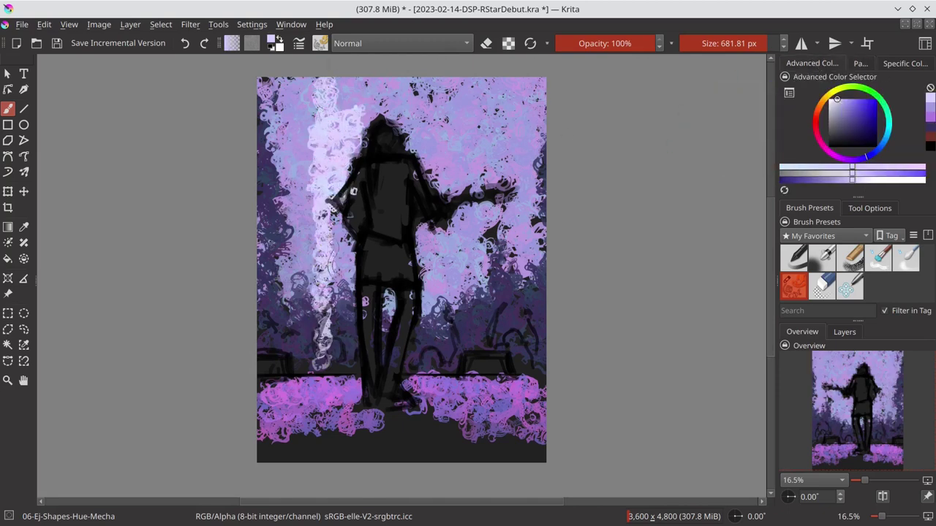
{"action": "left_click_drag", "start_coordinate": [332, 212], "coordinate": [360, 315]}
{"action": "mouse_move", "coordinate": [394, 234]}
{"action": "left_mouse_down"}
{"action": "mouse_move", "coordinate": [421, 219]}
{"action": "mouse_move", "coordinate": [439, 285]}
{"action": "left_mouse_up"}
{"action": "mouse_move", "coordinate": [431, 227]}
{"action": "left_mouse_down"}
{"action": "mouse_move", "coordinate": [486, 307]}
{"action": "mouse_move", "coordinate": [508, 212]}
{"action": "left_mouse_up"}
Add more light lavender over the left band, around the head and near the canvas top
{"action": "left_click_drag", "start_coordinate": [307, 102], "coordinate": [314, 285]}
{"action": "mouse_move", "coordinate": [340, 81]}
{"action": "left_mouse_down"}
{"action": "mouse_move", "coordinate": [369, 146]}
{"action": "mouse_move", "coordinate": [402, 131]}
{"action": "left_mouse_up"}
{"action": "mouse_move", "coordinate": [387, 80]}
{"action": "left_mouse_down"}
{"action": "mouse_move", "coordinate": [420, 165]}
{"action": "mouse_move", "coordinate": [450, 168]}
{"action": "mouse_move", "coordinate": [471, 201]}
{"action": "left_mouse_up"}
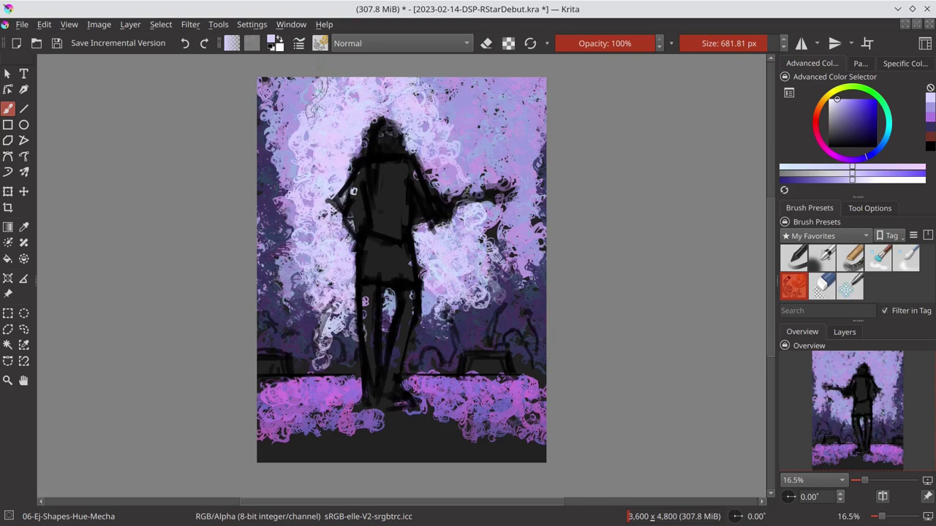
{"action": "left_click_drag", "start_coordinate": [307, 80], "coordinate": [292, 226]}
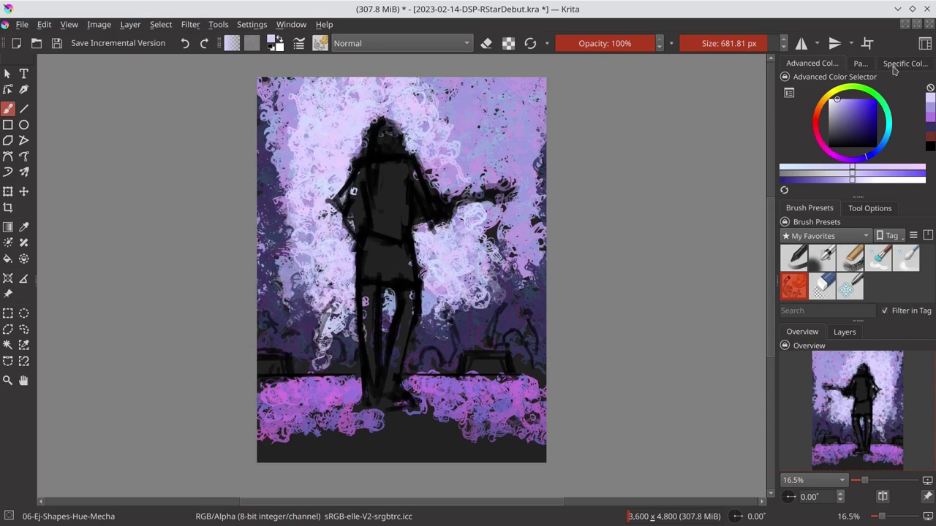
{"action": "left_click", "coordinate": [860, 64]}
{"action": "left_click", "coordinate": [788, 92]}
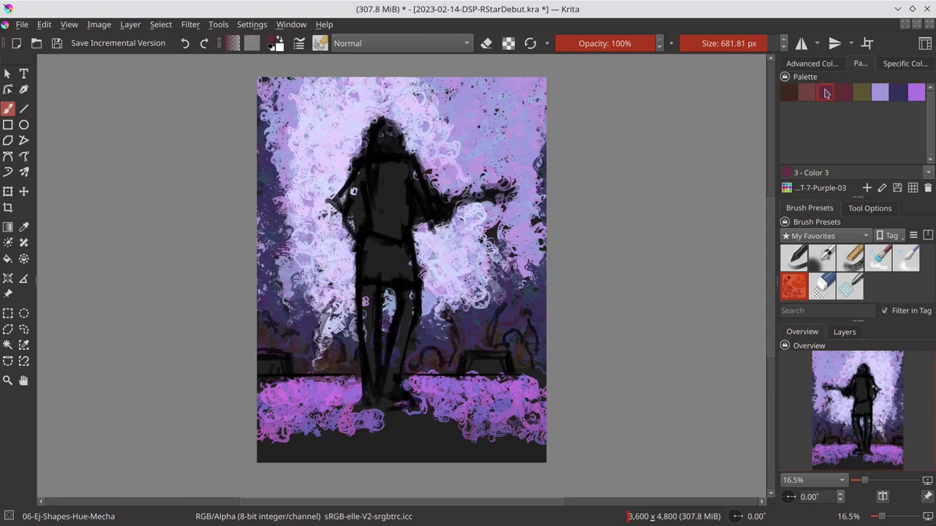
Paint dark mauve in Multiply mode left of the figure and around its legs
{"action": "left_click", "coordinate": [827, 64]}
{"action": "left_click", "coordinate": [834, 128]}
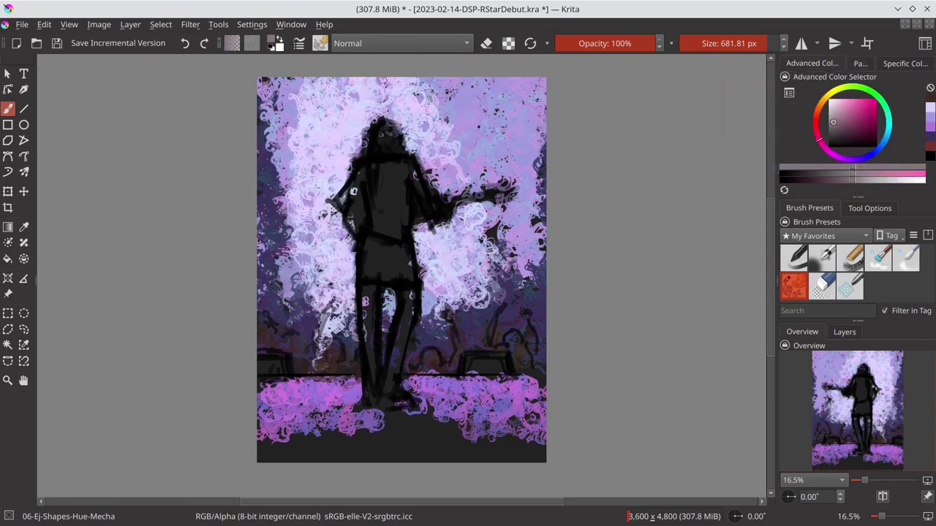
{"action": "left_click", "coordinate": [380, 43]}
{"action": "left_click", "coordinate": [380, 61]}
{"action": "mouse_move", "coordinate": [278, 218]}
{"action": "left_mouse_down"}
{"action": "mouse_move", "coordinate": [307, 351]}
{"action": "mouse_move", "coordinate": [267, 241]}
{"action": "left_mouse_up"}
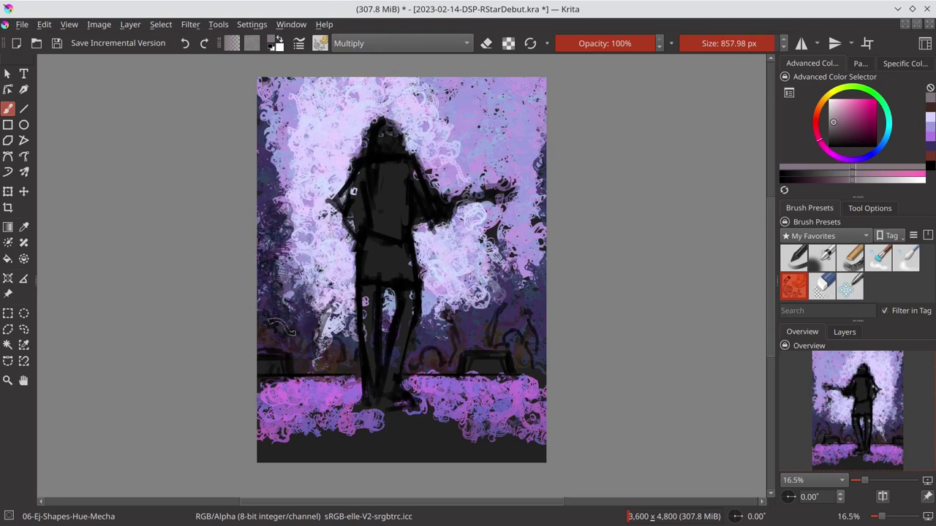
{"action": "left_click_drag", "start_coordinate": [278, 321], "coordinate": [347, 307]}
{"action": "left_click_drag", "start_coordinate": [343, 351], "coordinate": [269, 268]}
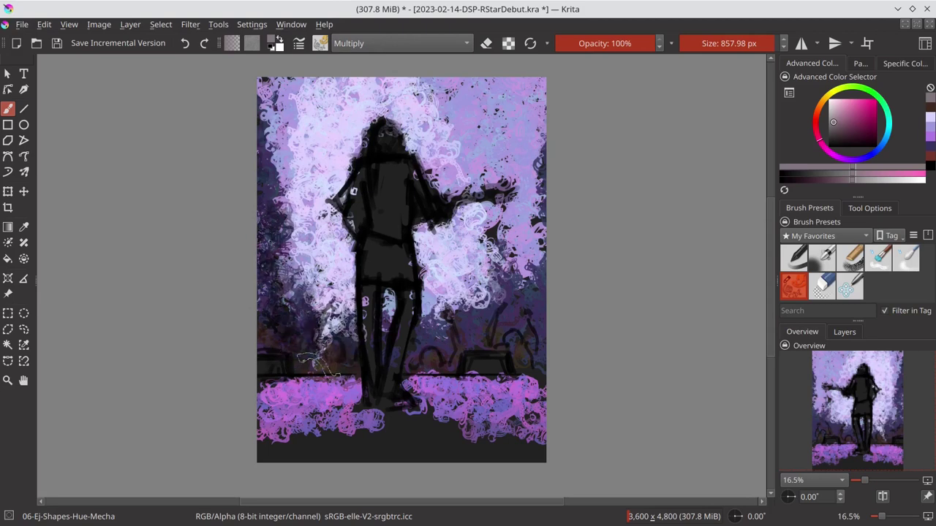
{"action": "left_click_drag", "start_coordinate": [386, 351], "coordinate": [439, 325]}
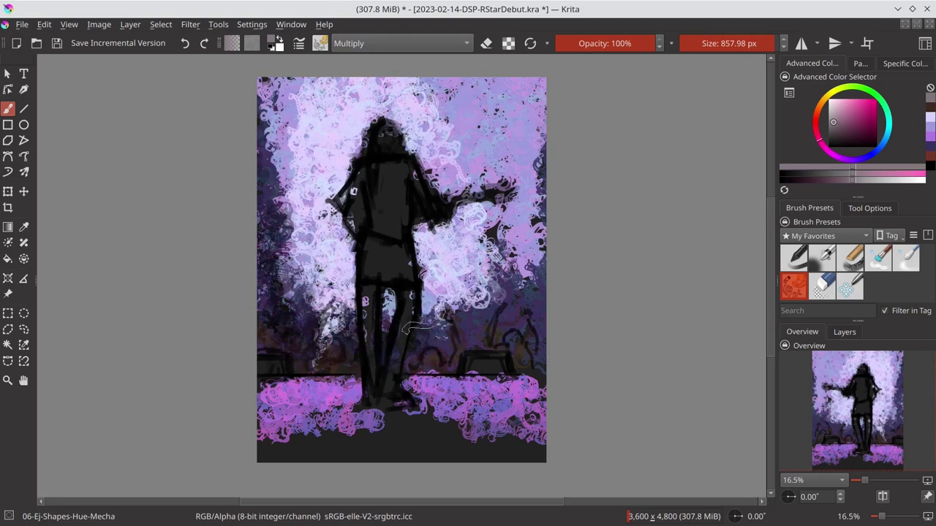
Darken the lavender areas along the left and right sides of the canvas
{"action": "left_click_drag", "start_coordinate": [271, 219], "coordinate": [304, 311]}
{"action": "left_click_drag", "start_coordinate": [292, 88], "coordinate": [281, 278]}
{"action": "left_click_drag", "start_coordinate": [482, 270], "coordinate": [461, 344]}
{"action": "left_click_drag", "start_coordinate": [440, 278], "coordinate": [457, 325]}
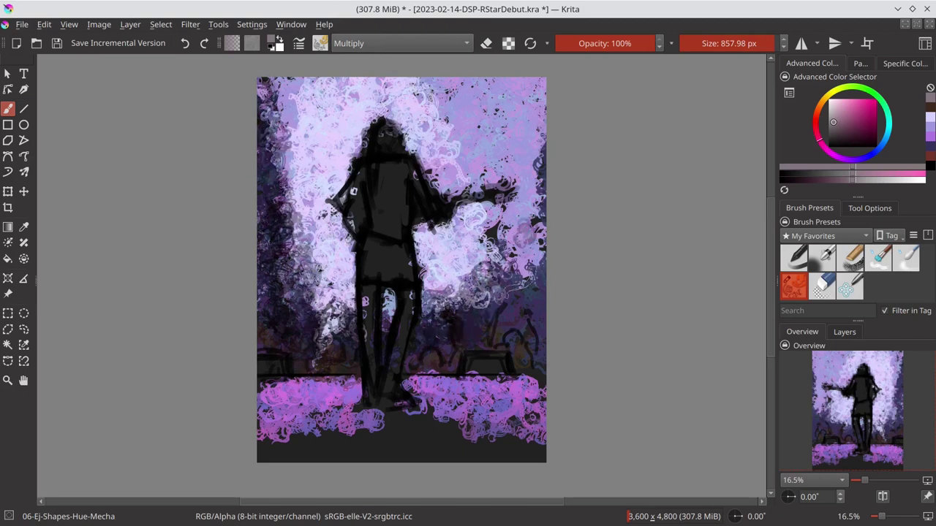
{"action": "left_click_drag", "start_coordinate": [523, 216], "coordinate": [504, 307]}
{"action": "left_click_drag", "start_coordinate": [541, 187], "coordinate": [537, 322]}
{"action": "mouse_move", "coordinate": [541, 99]}
{"action": "left_mouse_down"}
{"action": "mouse_move", "coordinate": [531, 121]}
{"action": "mouse_move", "coordinate": [541, 208]}
{"action": "left_mouse_up"}
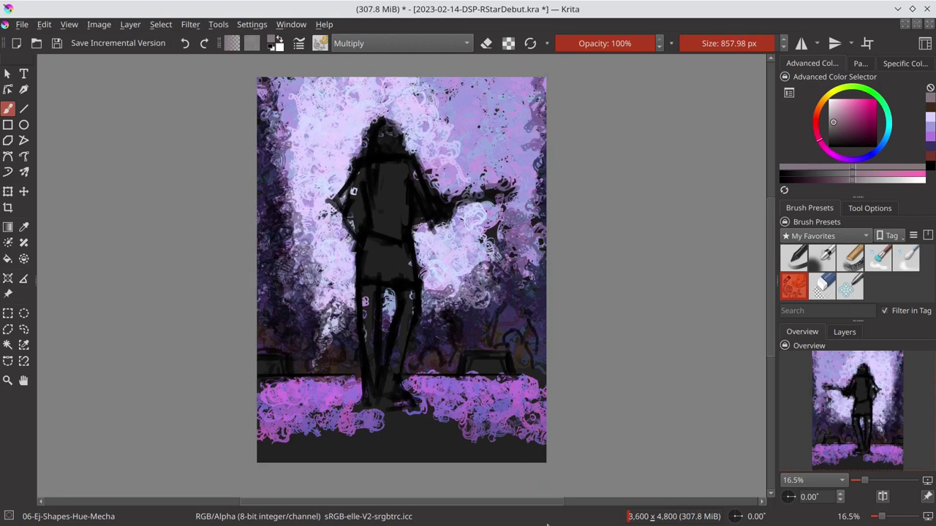
In Normal mode, scribble pink-violet over the lower foreground and save the drawing
{"action": "left_click", "coordinate": [860, 63]}
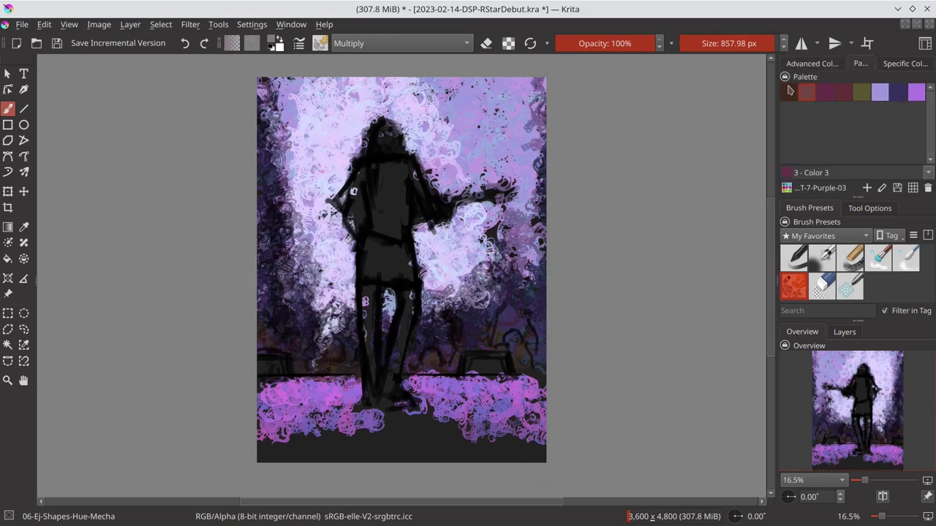
{"action": "left_click", "coordinate": [455, 44]}
{"action": "left_click", "coordinate": [428, 71]}
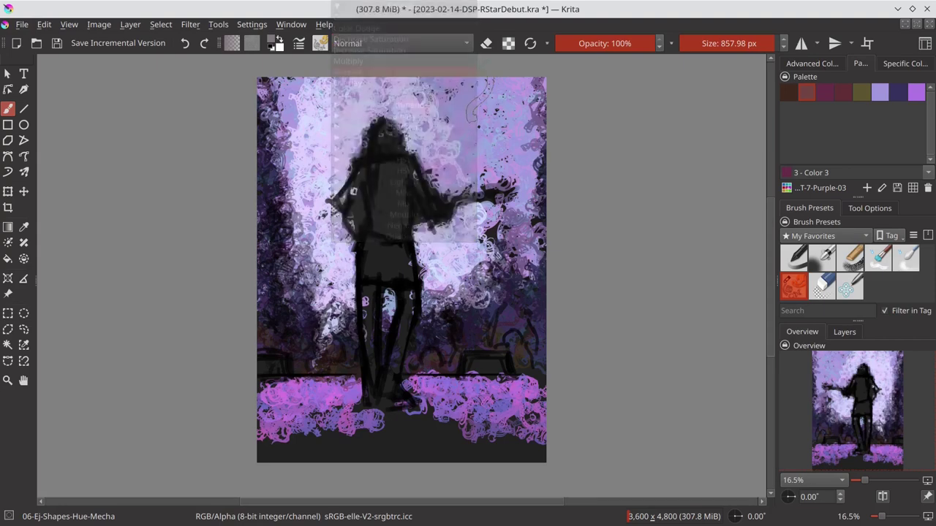
{"action": "left_click", "coordinate": [916, 93]}
{"action": "left_click_drag", "start_coordinate": [344, 446], "coordinate": [271, 457]}
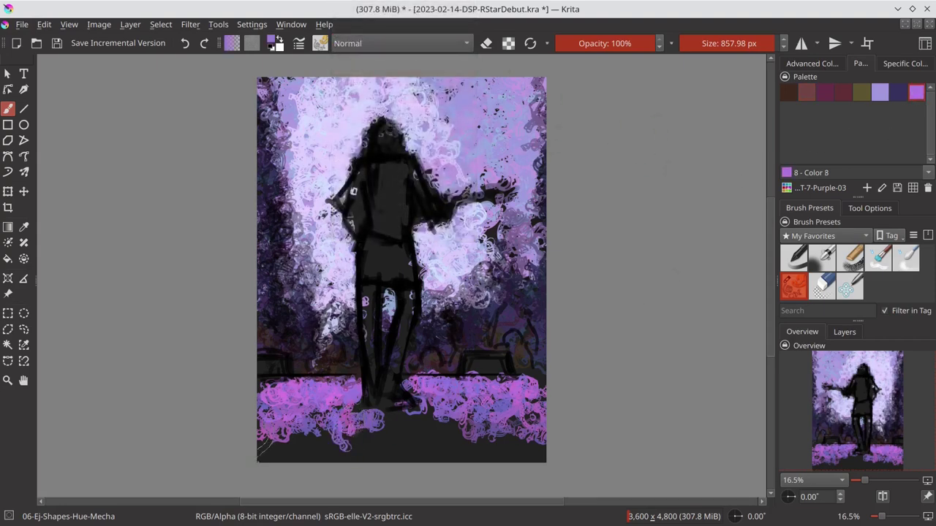
{"action": "left_click_drag", "start_coordinate": [522, 450], "coordinate": [516, 368]}
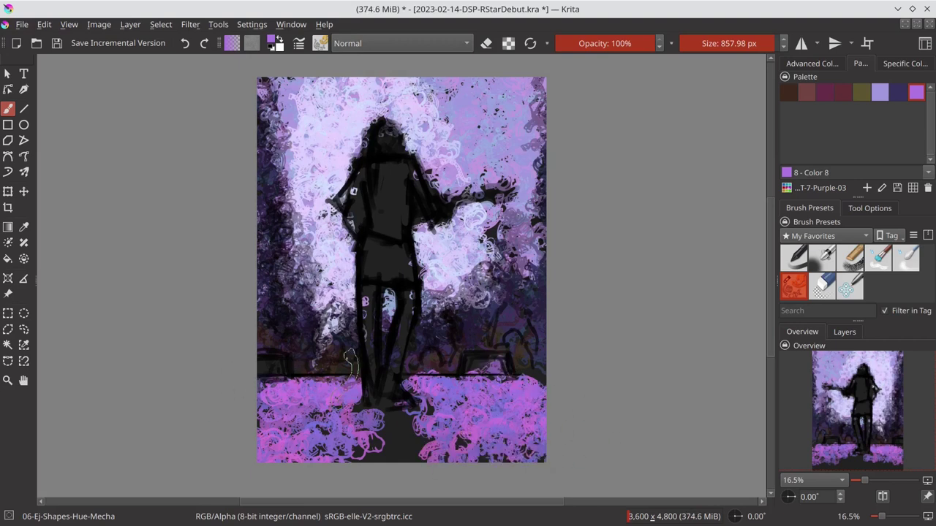
{"action": "key", "text": "ctrl+s"}
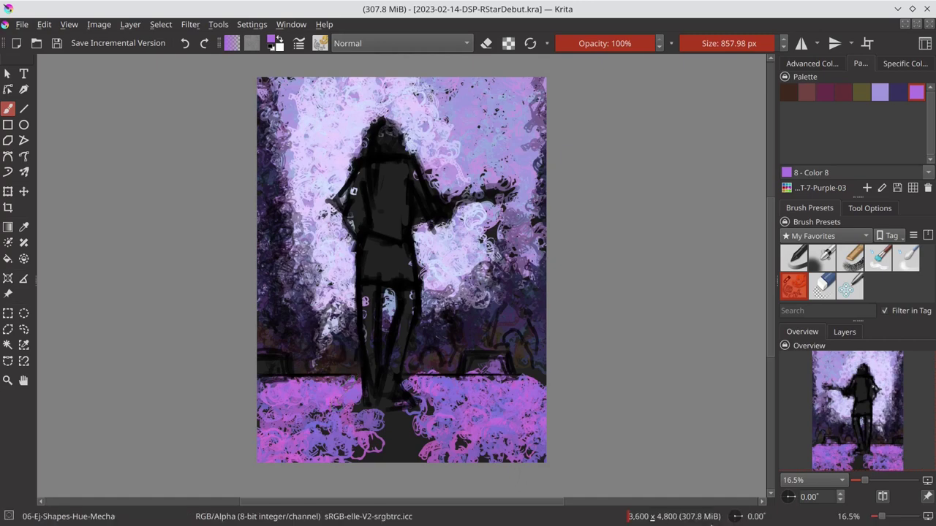
Merge Paint Layer 1 down into the Background layer
{"action": "left_click", "coordinate": [844, 333]}
{"action": "left_click", "coordinate": [846, 434]}
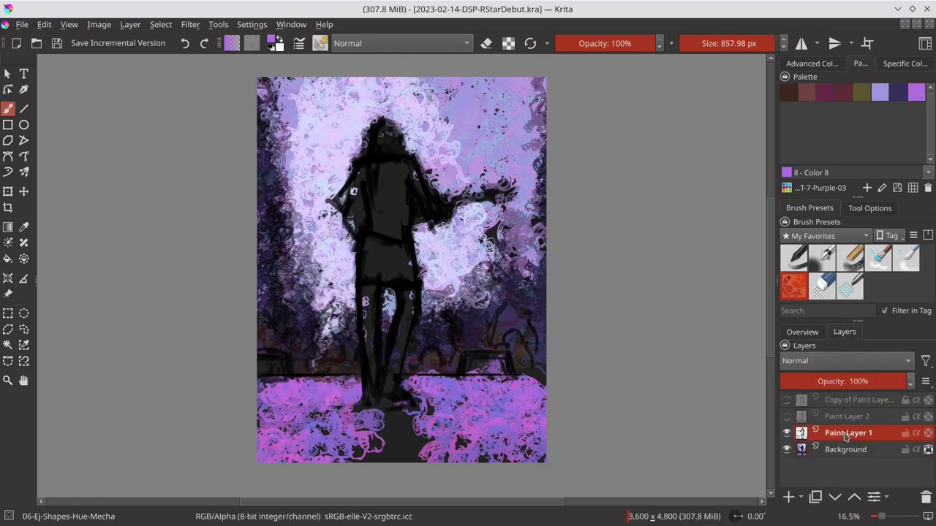
{"action": "right_click", "coordinate": [846, 435]}
{"action": "left_click", "coordinate": [813, 217]}
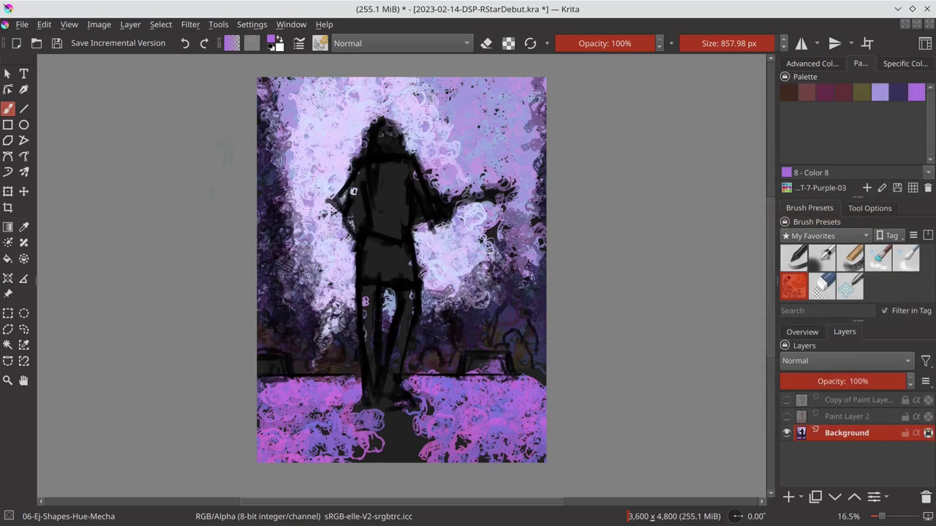
Apply a Gaussian Blur with a radius of about 662 px to the Background
{"action": "left_click", "coordinate": [190, 25]}
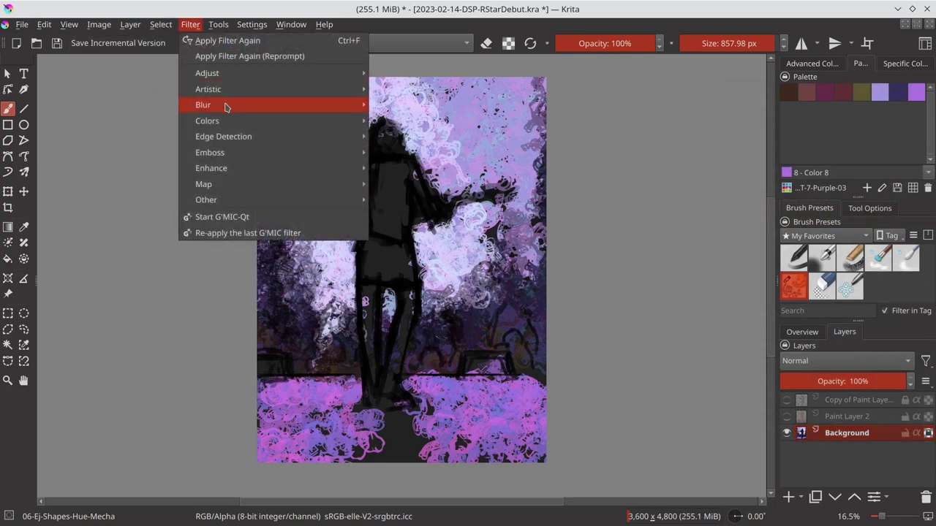
{"action": "mouse_move", "coordinate": [203, 104]}
{"action": "left_click", "coordinate": [398, 120]}
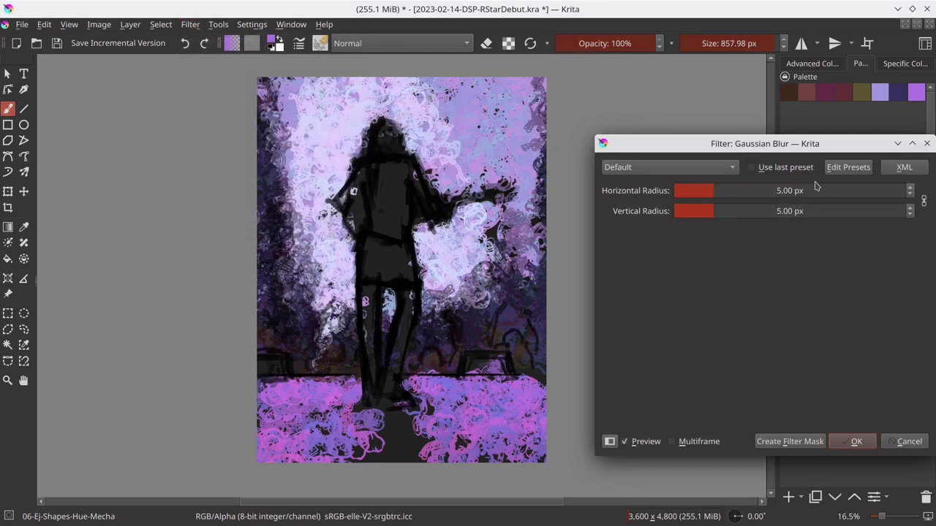
{"action": "left_click", "coordinate": [844, 193]}
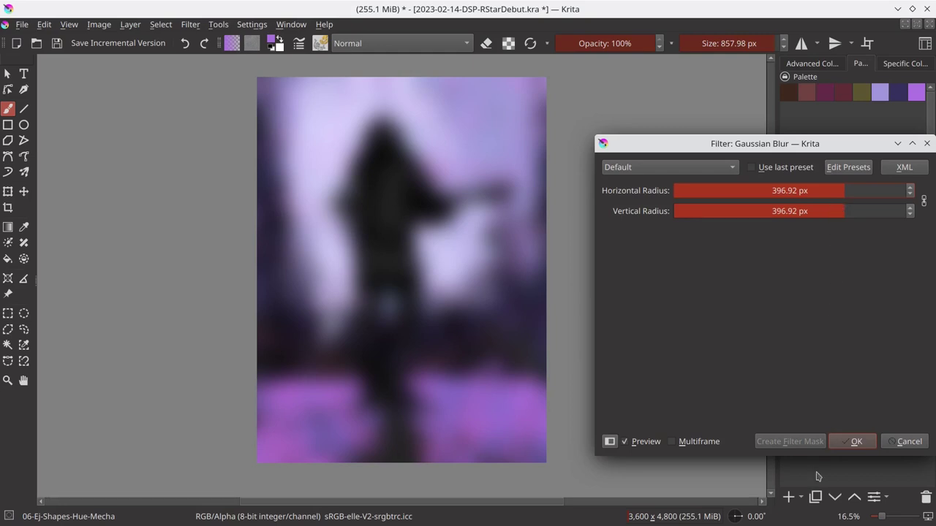
{"action": "left_click", "coordinate": [855, 443]}
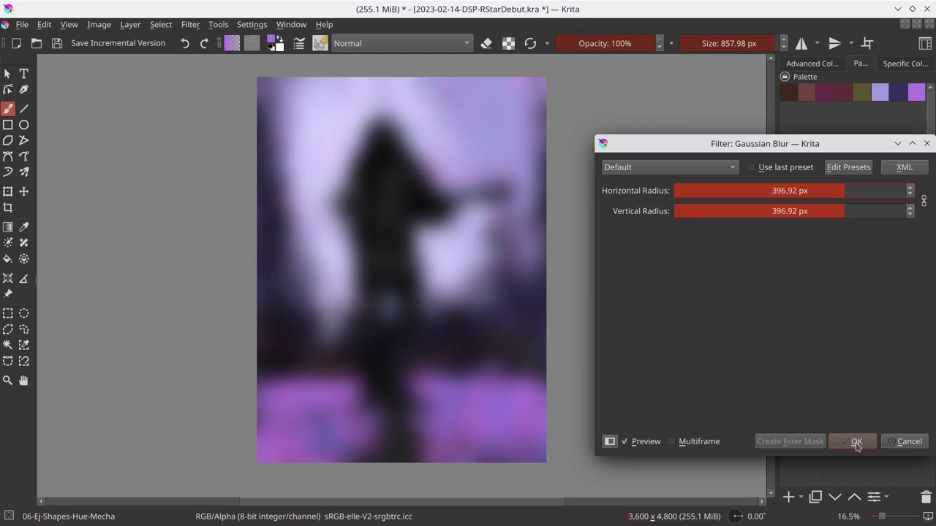
{"action": "left_click", "coordinate": [876, 191]}
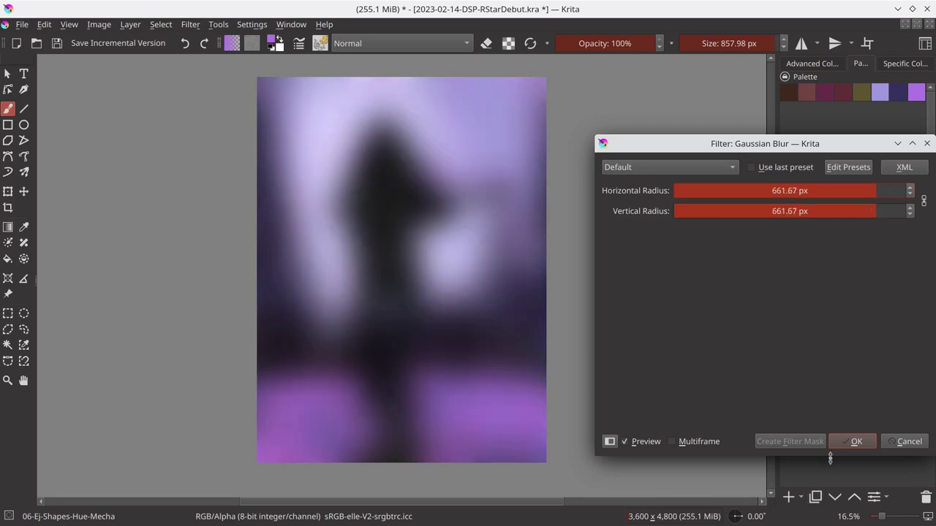
{"action": "left_click", "coordinate": [846, 443]}
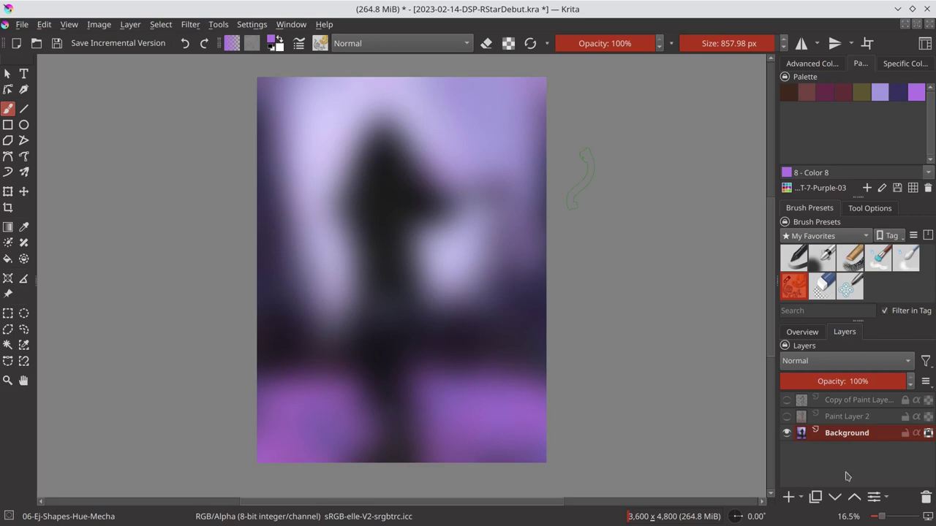
Show the sketch copy and paint a dark stroke near the crowd with a 239 px soft airbrush
{"action": "left_click", "coordinate": [786, 400]}
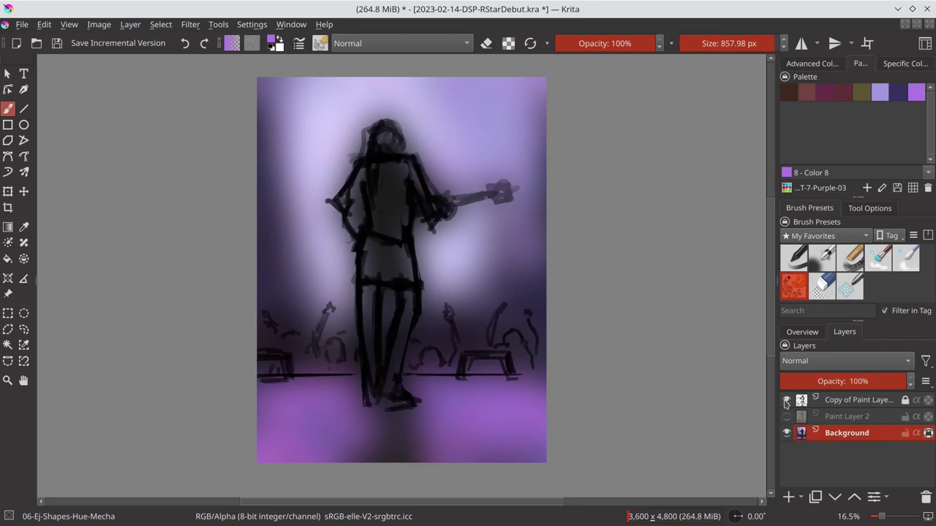
{"action": "left_click", "coordinate": [823, 66]}
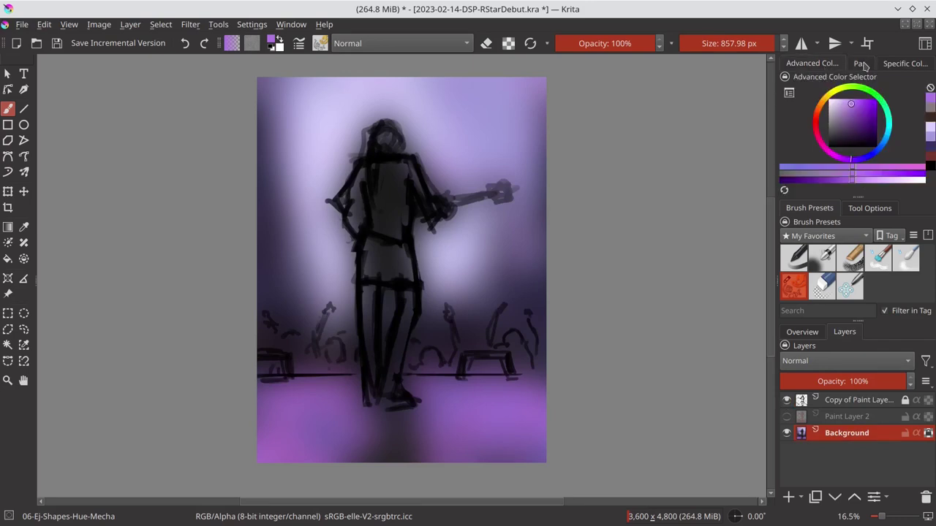
{"action": "left_click", "coordinate": [861, 64]}
{"action": "left_click", "coordinate": [855, 256]}
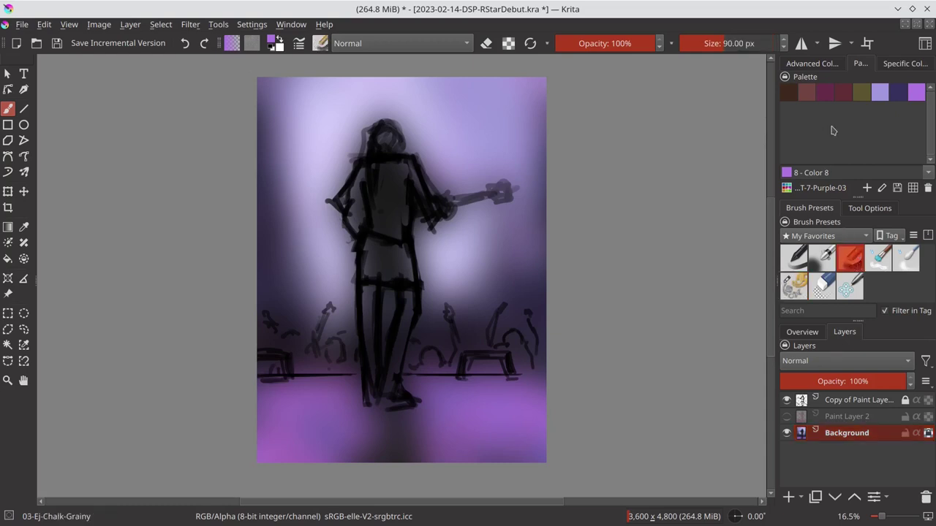
{"action": "left_click", "coordinate": [822, 258]}
{"action": "left_click", "coordinate": [788, 92]}
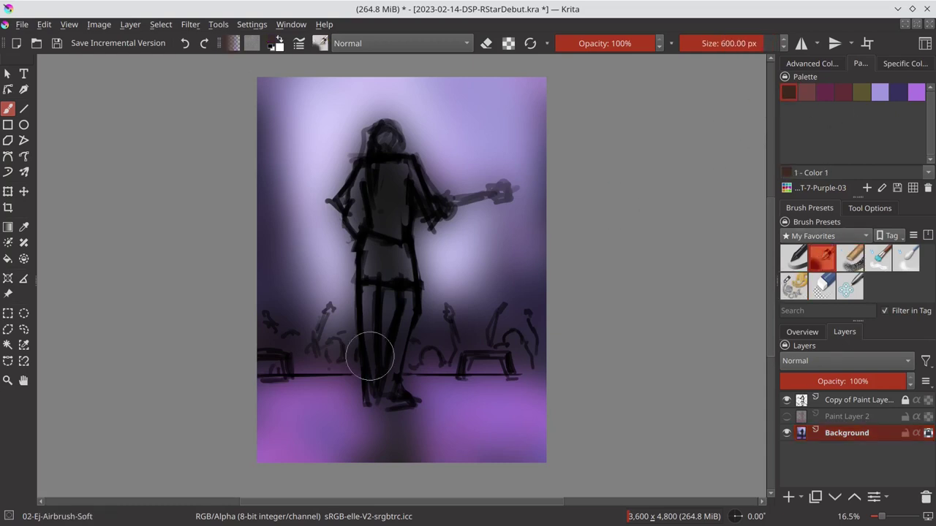
{"action": "mouse_move", "coordinate": [349, 359]}
{"action": "left_mouse_down"}
{"action": "mouse_move", "coordinate": [323, 343]}
{"action": "mouse_move", "coordinate": [334, 344]}
{"action": "mouse_move", "coordinate": [350, 352]}
{"action": "mouse_move", "coordinate": [300, 350]}
{"action": "left_mouse_up"}
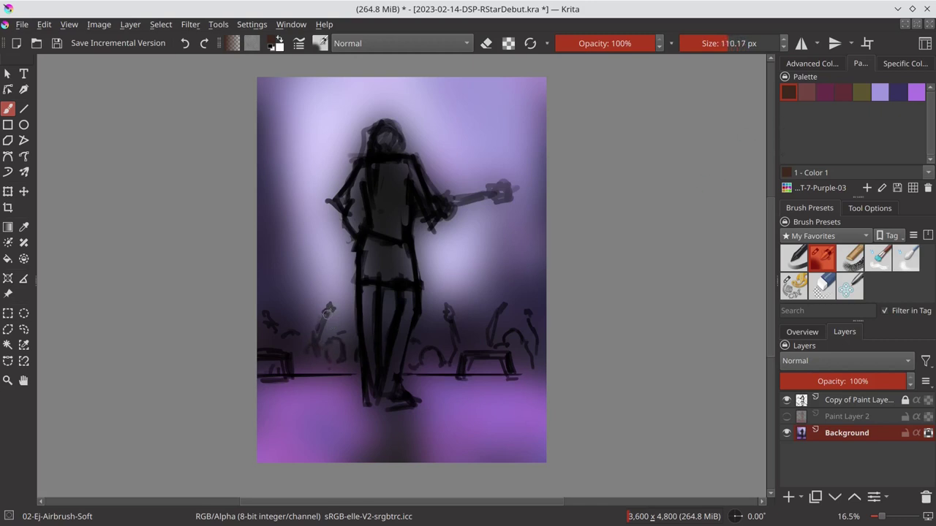
{"action": "mouse_move", "coordinate": [328, 310]}
{"action": "left_mouse_down"}
{"action": "mouse_move", "coordinate": [313, 343]}
{"action": "mouse_move", "coordinate": [343, 338]}
{"action": "left_mouse_up"}
With a slightly larger brush, softly darken the crowd area and heads, then hide the sketch
{"action": "left_click", "coordinate": [810, 64]}
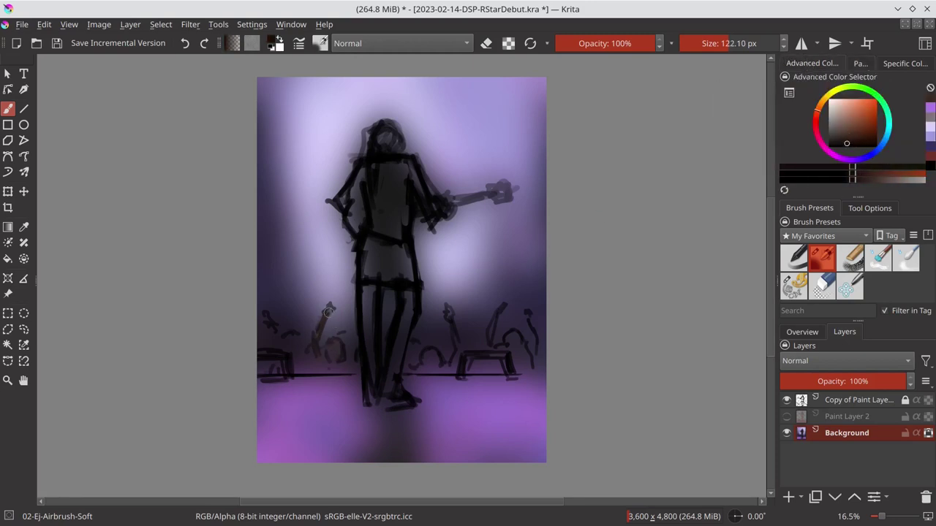
{"action": "left_click_drag", "start_coordinate": [341, 355], "coordinate": [332, 344]}
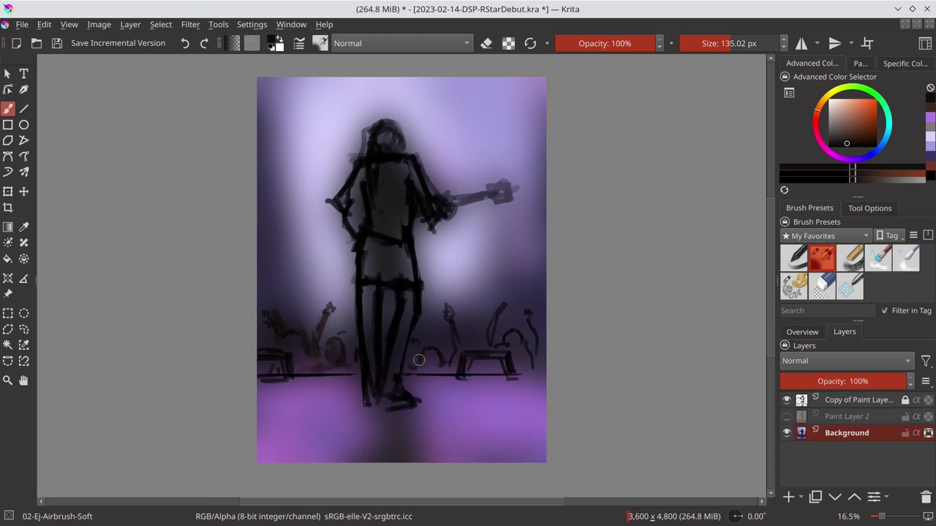
{"action": "left_click_drag", "start_coordinate": [418, 360], "coordinate": [444, 359]}
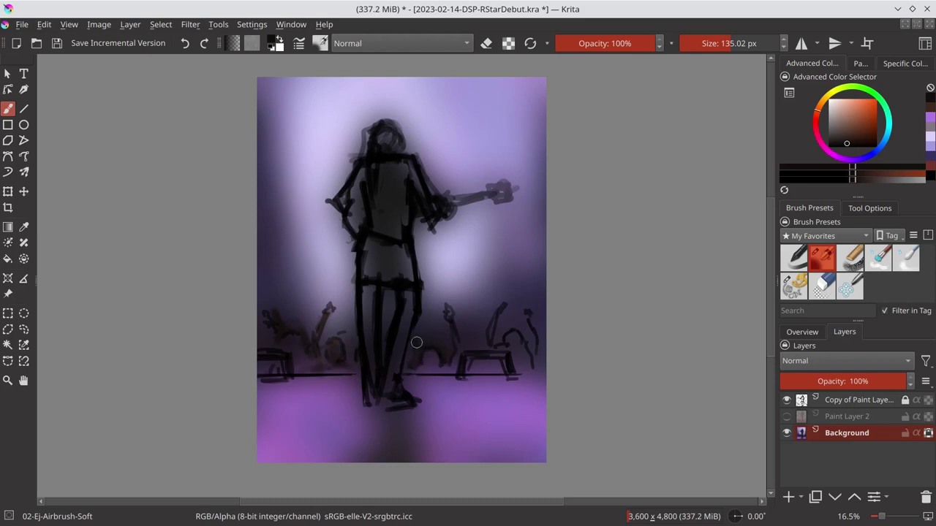
{"action": "left_click_drag", "start_coordinate": [416, 342], "coordinate": [501, 331]}
{"action": "left_click", "coordinate": [787, 400]}
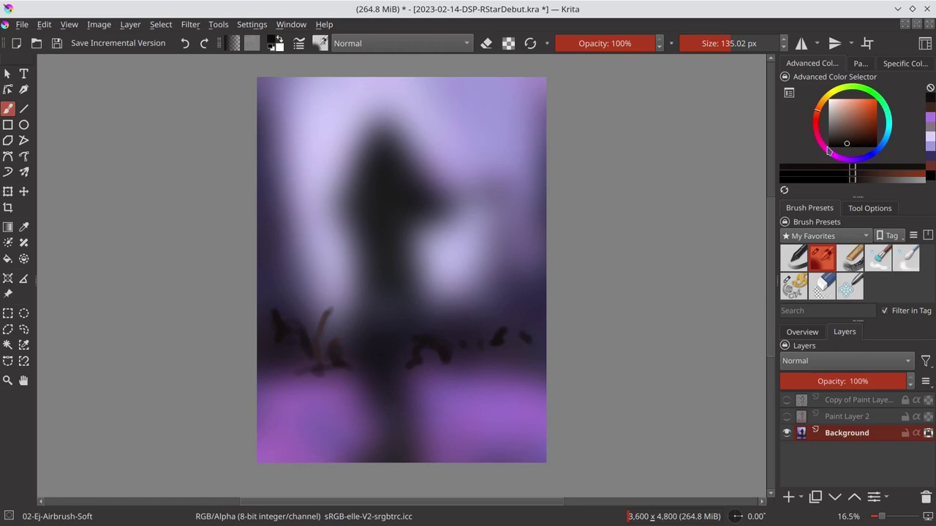
Paint warm orange-brown crowd highlights with the sketch visible, then hide the sketch again
{"action": "left_click", "coordinate": [796, 269]}
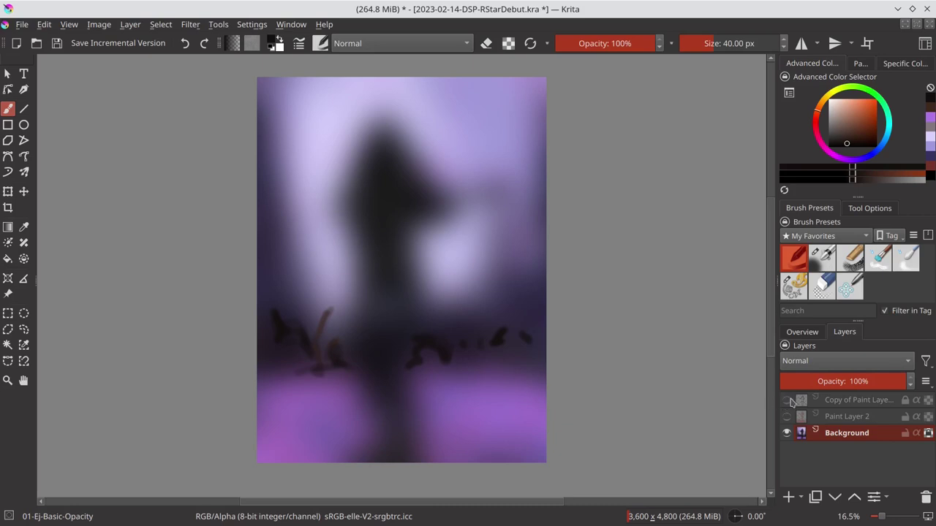
{"action": "left_click", "coordinate": [787, 401]}
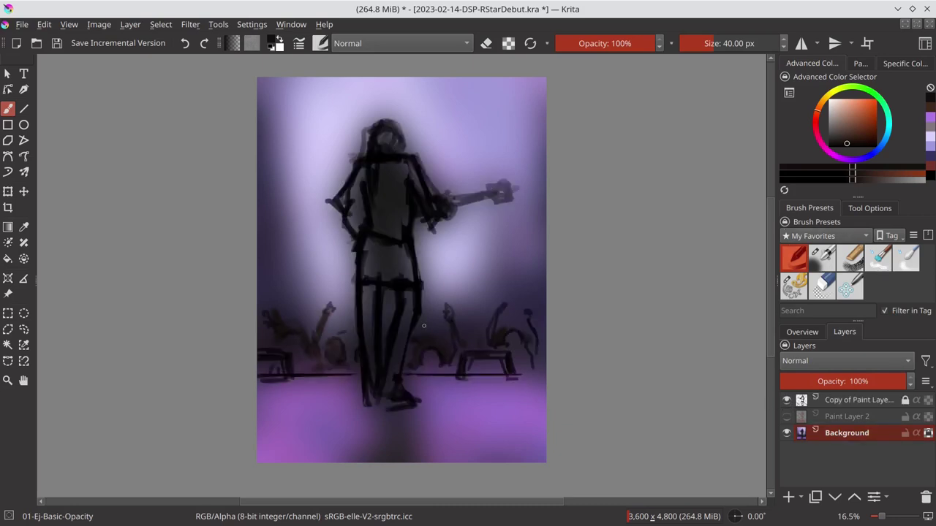
{"action": "mouse_move", "coordinate": [395, 315]}
{"action": "left_mouse_down"}
{"action": "mouse_move", "coordinate": [340, 318]}
{"action": "mouse_move", "coordinate": [320, 329]}
{"action": "mouse_move", "coordinate": [336, 343]}
{"action": "mouse_move", "coordinate": [287, 339]}
{"action": "left_mouse_up"}
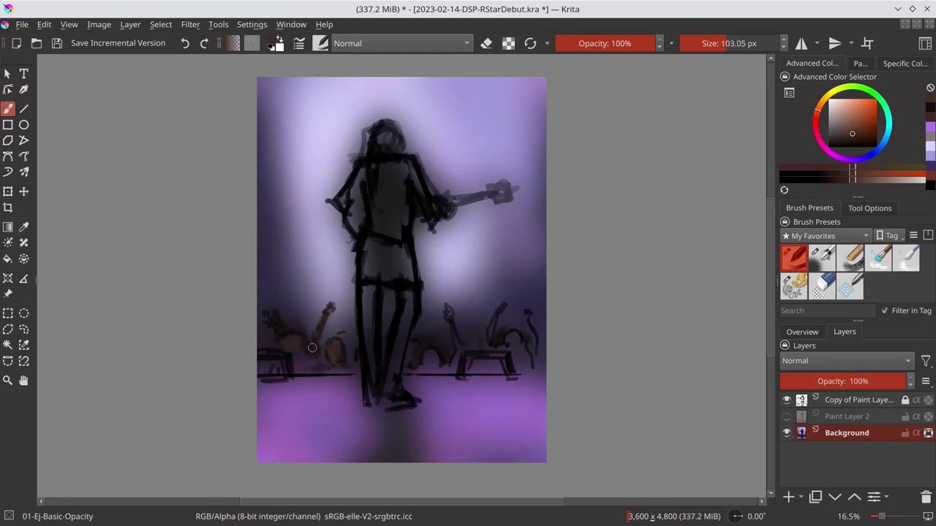
{"action": "key", "text": "."}
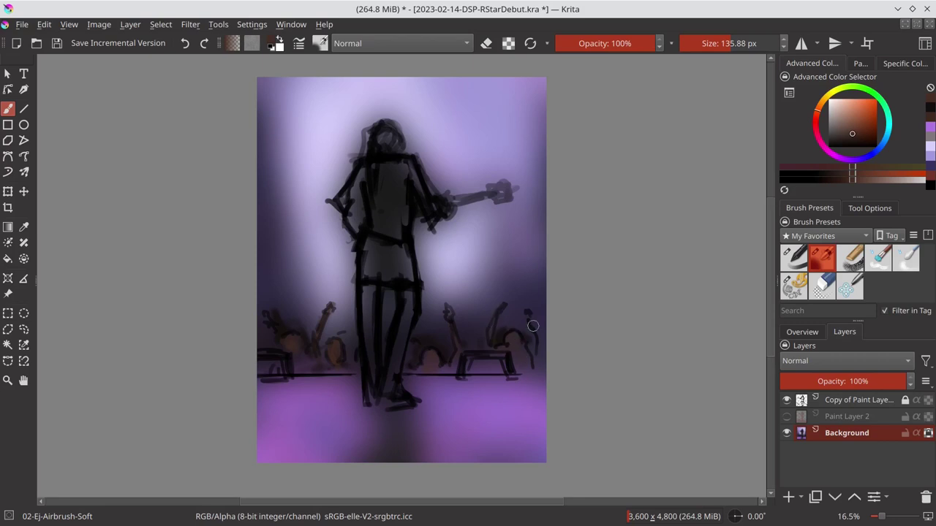
{"action": "left_click", "coordinate": [786, 401]}
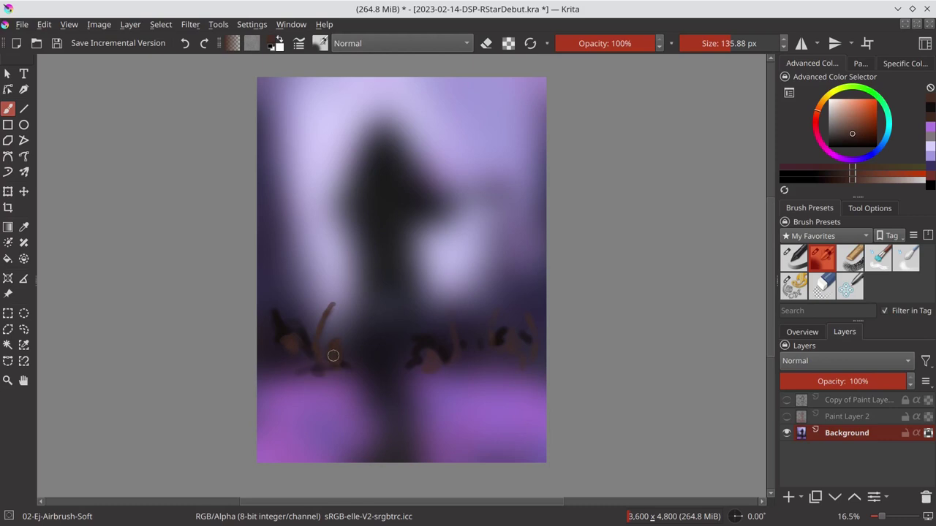
Pick dark shades and airbrush dark dabs and strokes onto the left part of the crowd
{"action": "left_click", "coordinate": [526, 336]}
{"action": "left_click", "coordinate": [849, 144]}
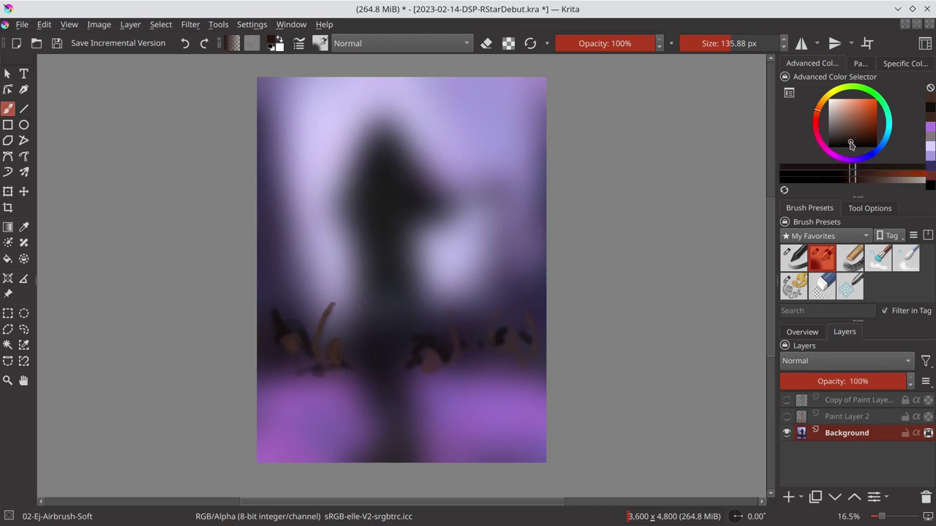
{"action": "left_click", "coordinate": [326, 336]}
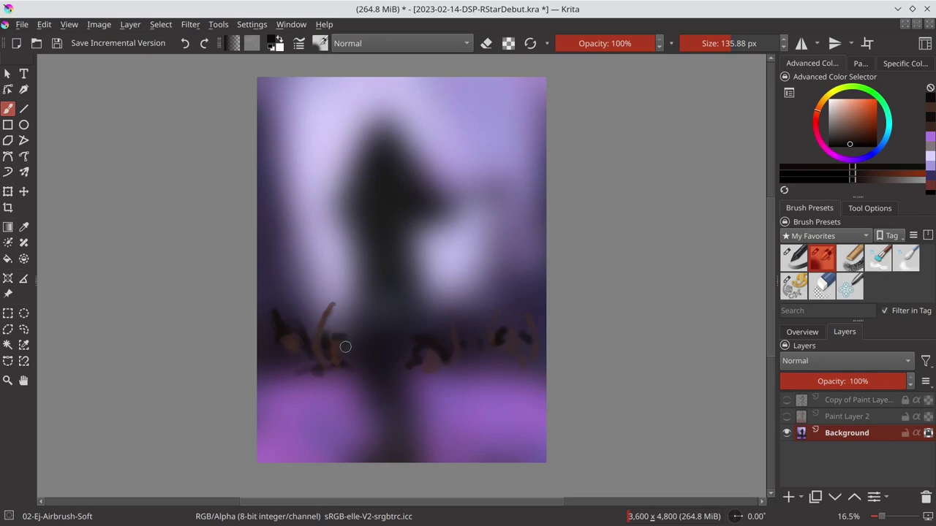
{"action": "left_click", "coordinate": [308, 332]}
{"action": "mouse_move", "coordinate": [290, 323]}
{"action": "left_mouse_down"}
{"action": "mouse_move", "coordinate": [249, 341]}
{"action": "mouse_move", "coordinate": [271, 323]}
{"action": "left_mouse_up"}
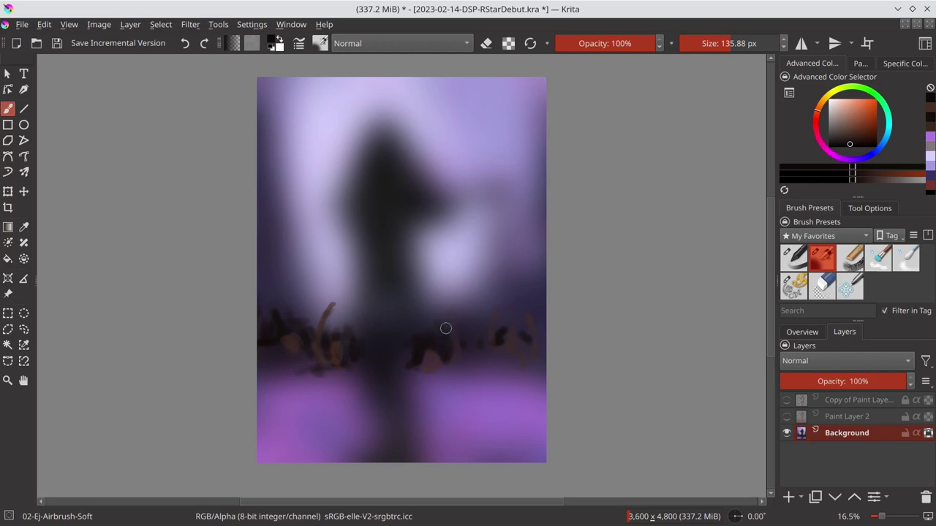
{"action": "left_click_drag", "start_coordinate": [474, 338], "coordinate": [499, 333]}
Sample dark purples from the painting and darken the right end of the crowd with vertical strokes
{"action": "left_click", "coordinate": [465, 375], "text": "ctrl"}
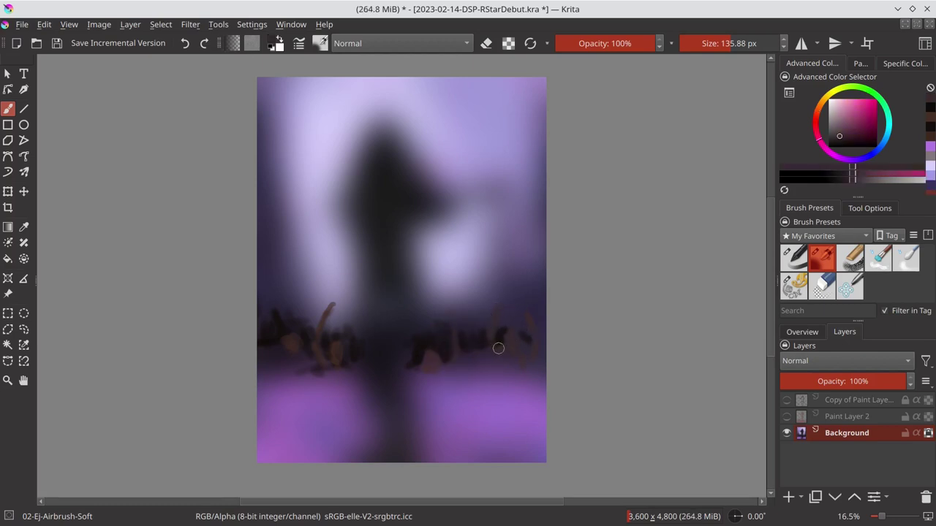
{"action": "left_click", "coordinate": [494, 346], "text": "ctrl"}
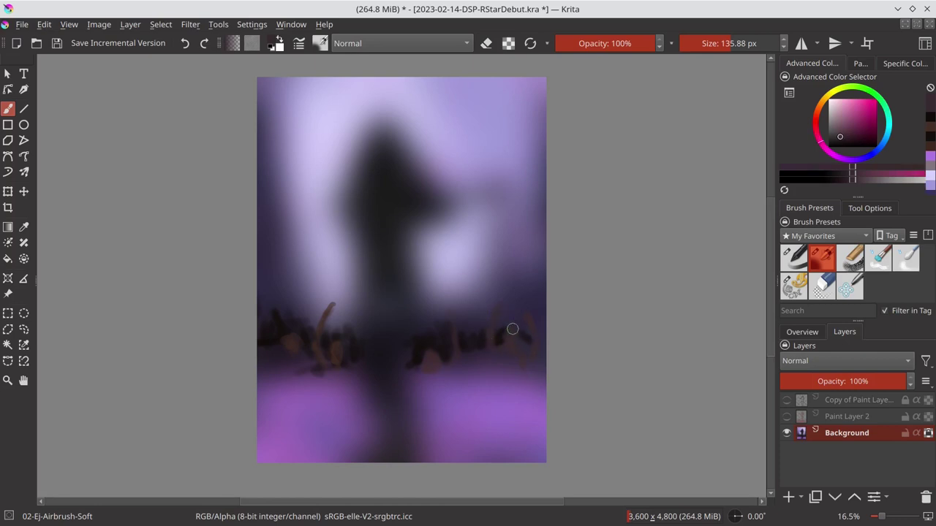
{"action": "left_click", "coordinate": [536, 336], "text": "ctrl"}
{"action": "left_click", "coordinate": [502, 334], "text": "ctrl"}
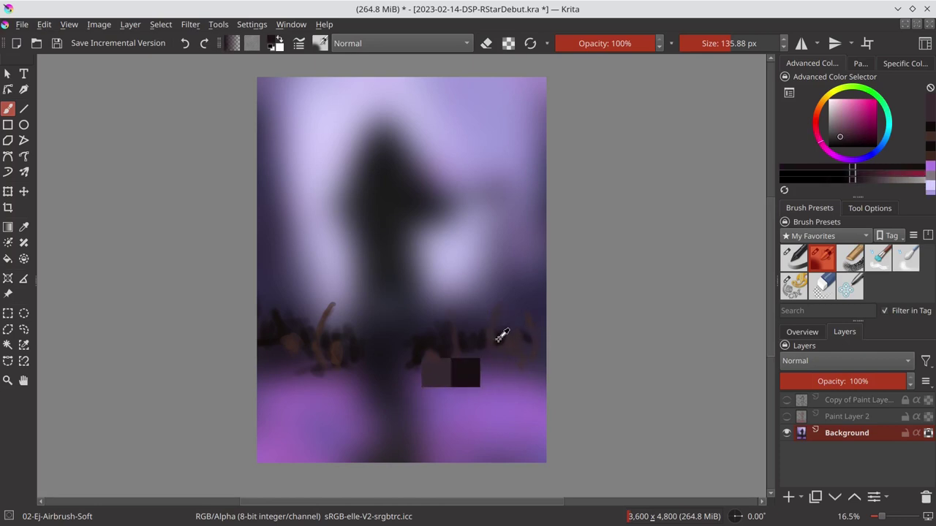
{"action": "left_click", "coordinate": [469, 357]}
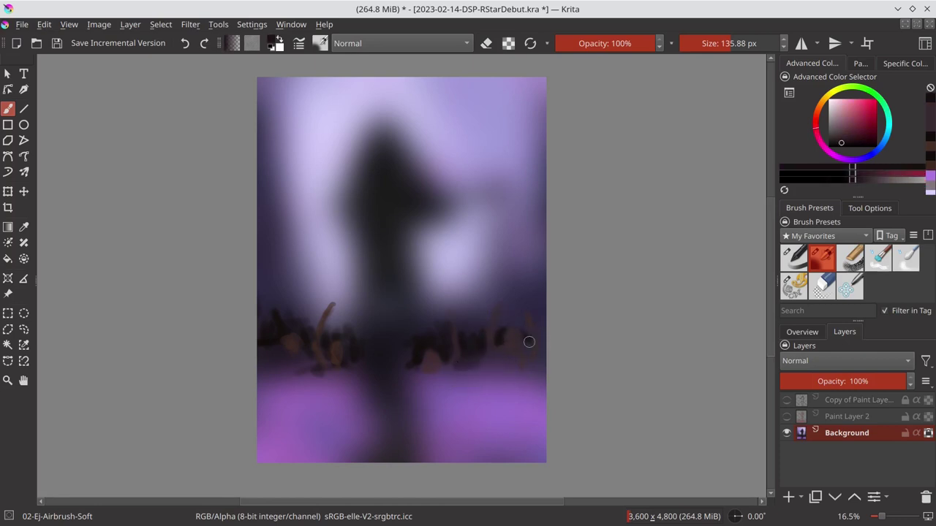
{"action": "left_click_drag", "start_coordinate": [527, 341], "coordinate": [521, 329]}
{"action": "left_click_drag", "start_coordinate": [482, 325], "coordinate": [486, 298]}
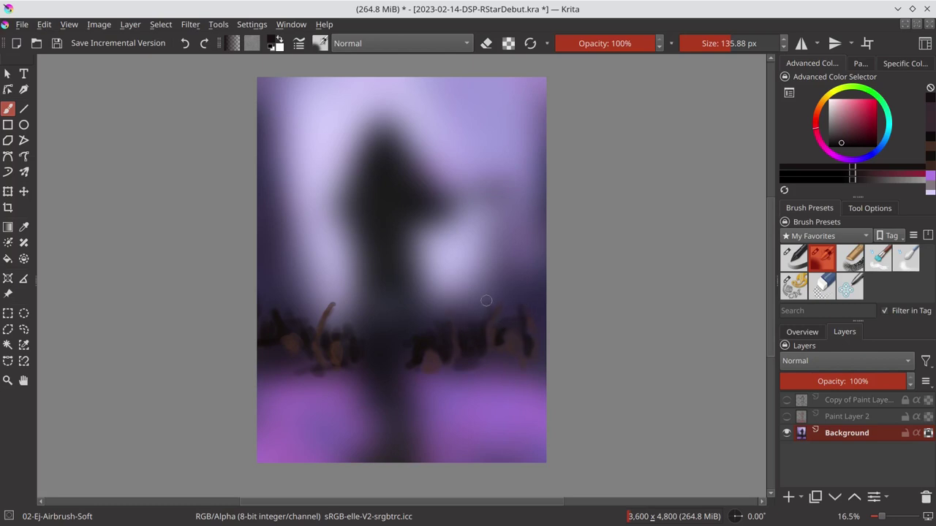
{"action": "mouse_move", "coordinate": [540, 322]}
{"action": "left_mouse_down"}
{"action": "mouse_move", "coordinate": [540, 345]}
{"action": "mouse_move", "coordinate": [535, 299]}
{"action": "left_mouse_up"}
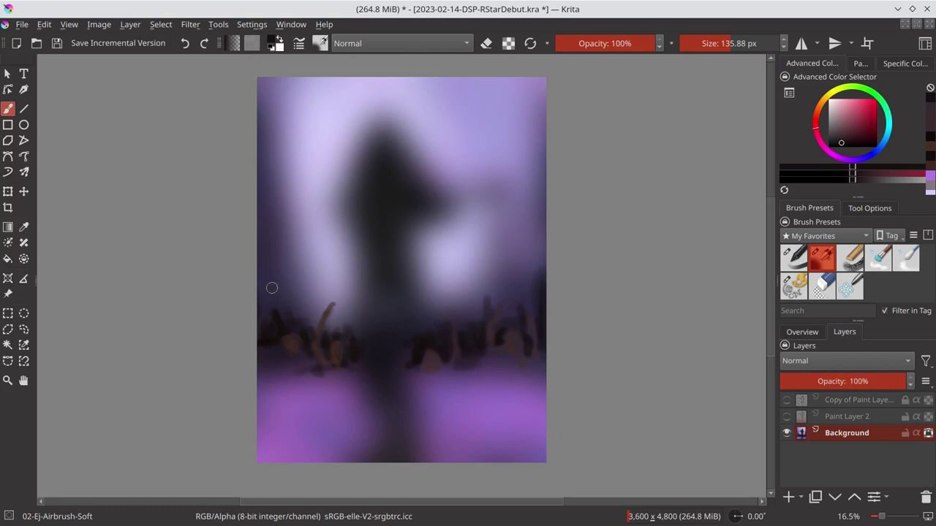
Darken the left and right canvas edges with a larger brush, save, and show the silhouette layer
{"action": "key", "text": "bracketright"}
{"action": "key", "text": "bracketright"}
{"action": "key", "text": "bracketright"}
{"action": "mouse_move", "coordinate": [273, 280]}
{"action": "left_mouse_down"}
{"action": "mouse_move", "coordinate": [277, 306]}
{"action": "mouse_move", "coordinate": [261, 195]}
{"action": "left_mouse_up"}
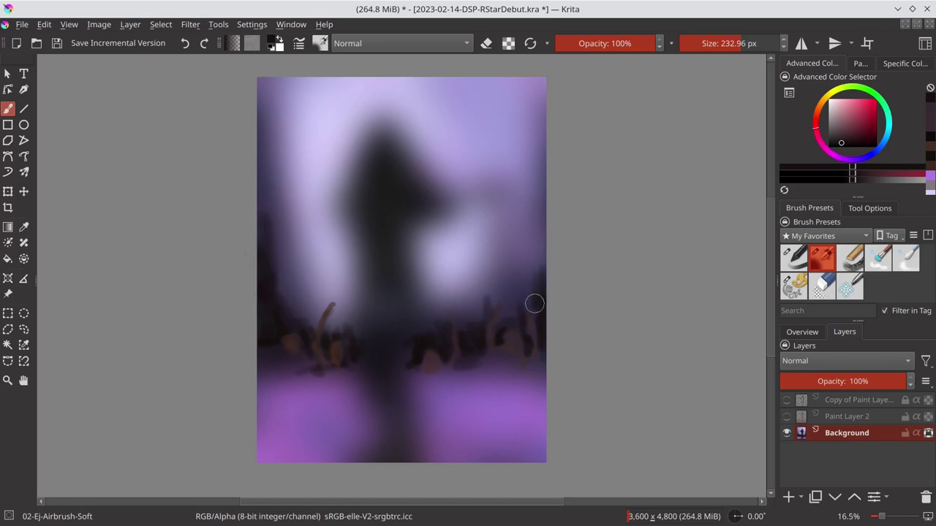
{"action": "left_click_drag", "start_coordinate": [536, 283], "coordinate": [544, 205]}
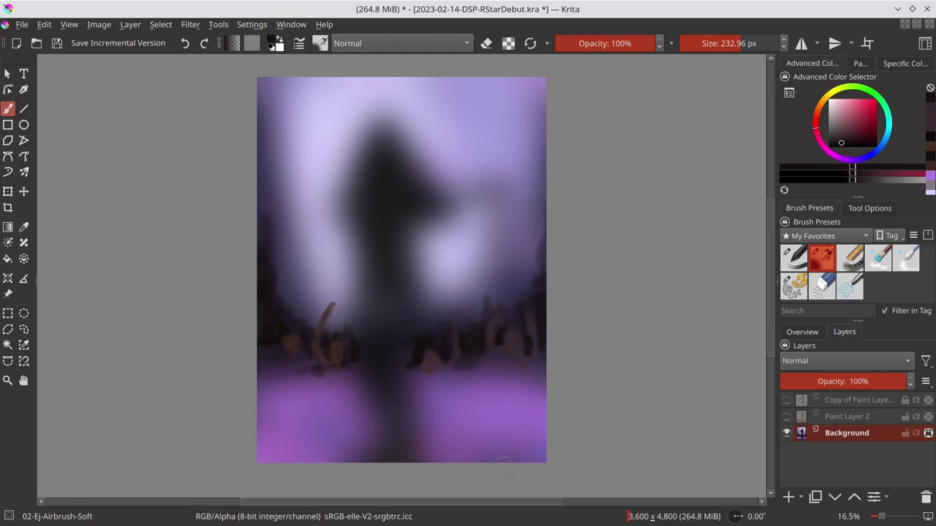
{"action": "key", "text": "ctrl+s"}
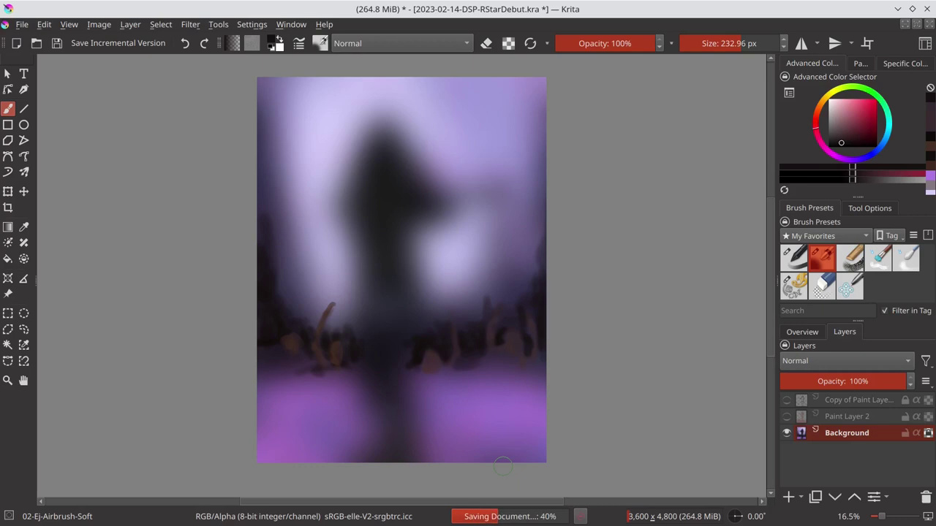
{"action": "left_click", "coordinate": [786, 416]}
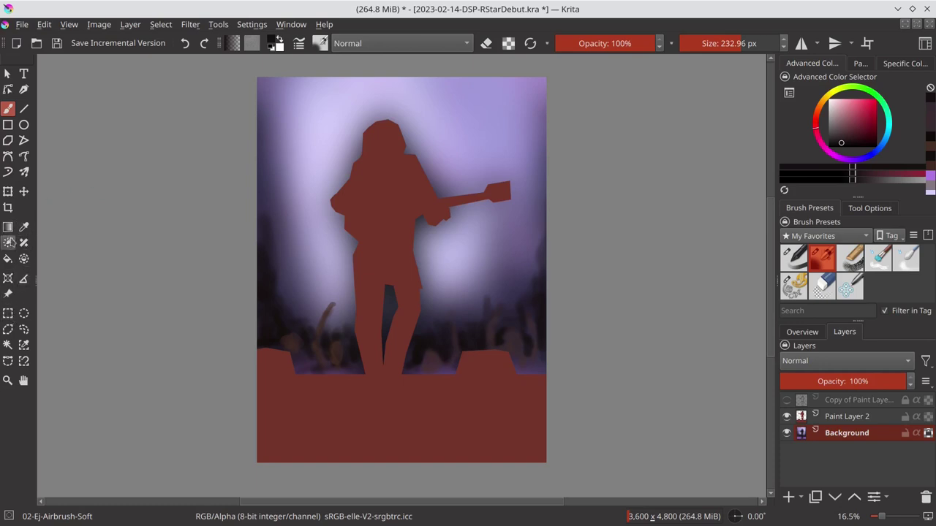
Select the red guitarist and stage shape with Contiguous Selection on the silhouette layer
{"action": "left_click", "coordinate": [7, 344]}
{"action": "left_click", "coordinate": [414, 413]}
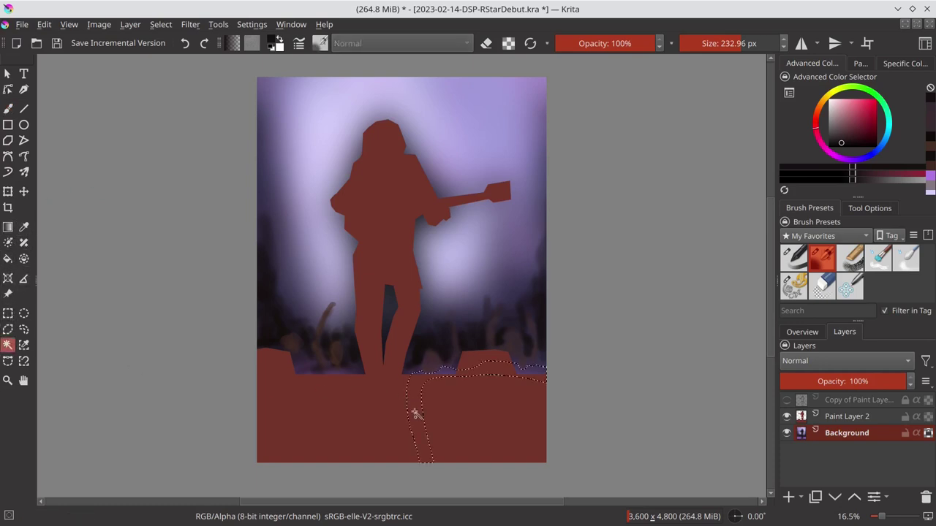
{"action": "key", "text": "ctrl+shift+a"}
{"action": "left_click", "coordinate": [865, 422]}
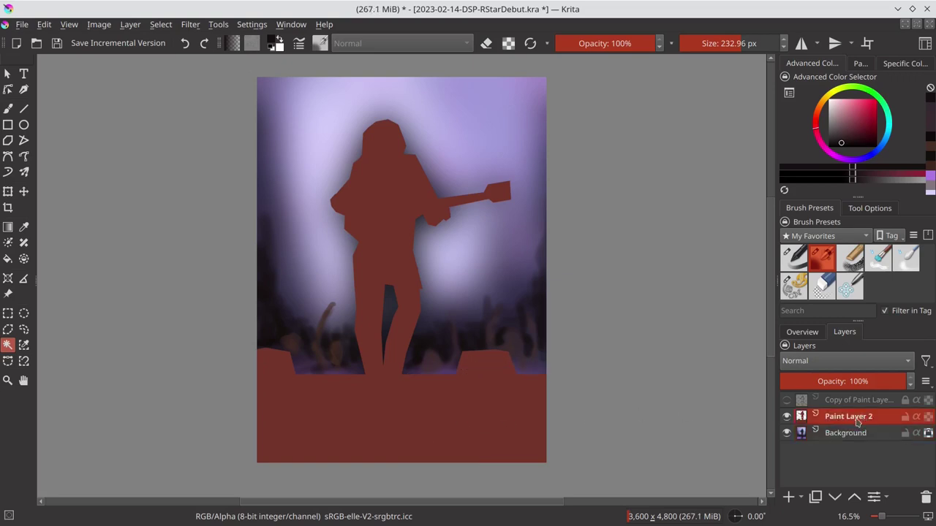
{"action": "left_click", "coordinate": [446, 430]}
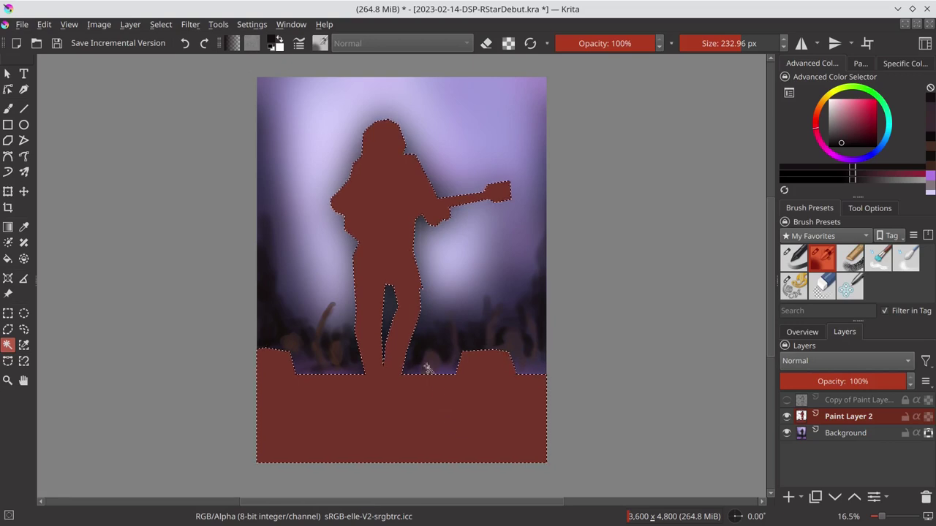
Save the document and hide the red silhouette layer, keeping its outline selected
{"action": "left_click", "coordinate": [162, 24]}
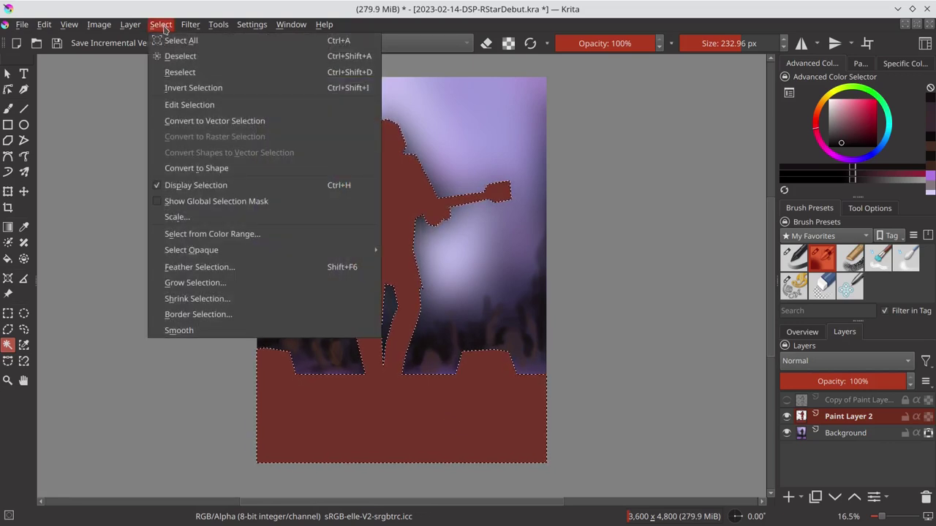
{"action": "left_click", "coordinate": [162, 27]}
{"action": "left_click", "coordinate": [161, 25]}
{"action": "left_click", "coordinate": [167, 34]}
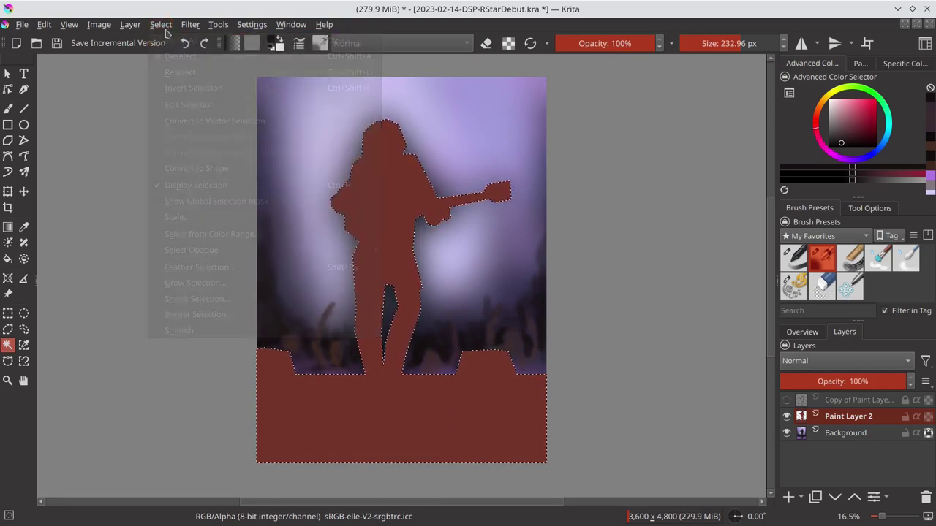
{"action": "key", "text": "ctrl+s"}
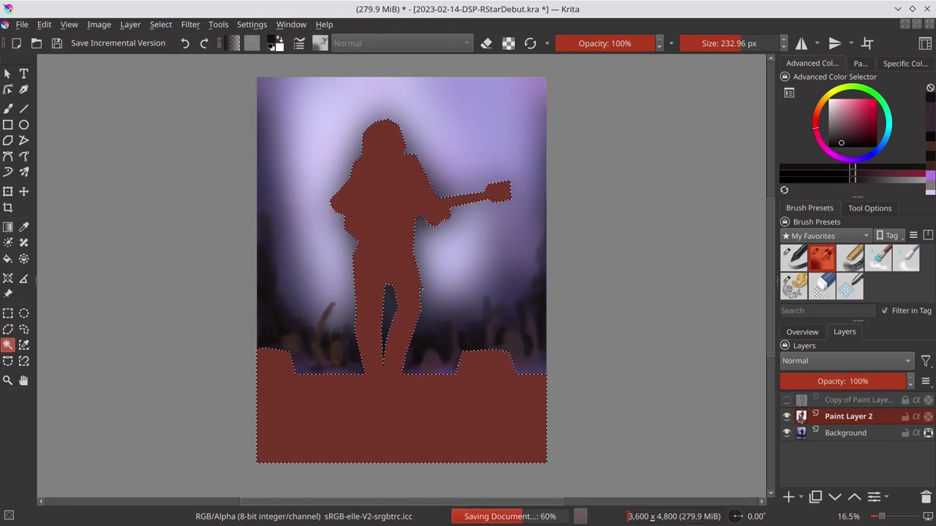
{"action": "left_click", "coordinate": [787, 417]}
{"action": "left_click", "coordinate": [814, 334]}
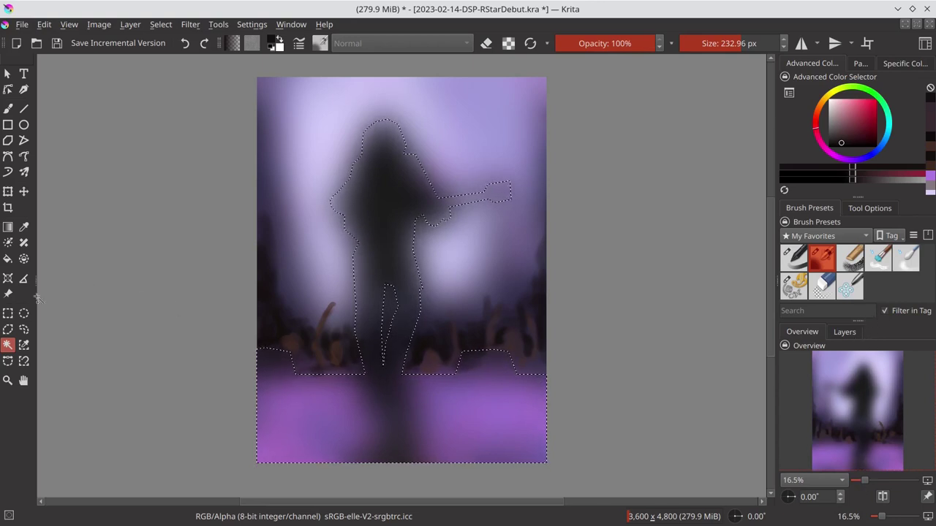
Set up a light peach airbrush in Color Dodge mode on the Background layer
{"action": "left_click", "coordinate": [7, 108]}
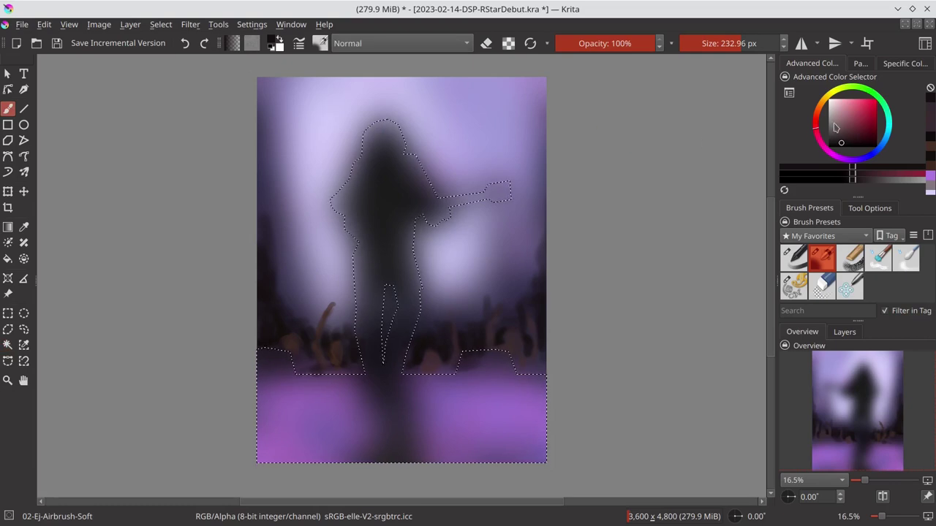
{"action": "left_click", "coordinate": [834, 122]}
{"action": "left_click", "coordinate": [817, 109]}
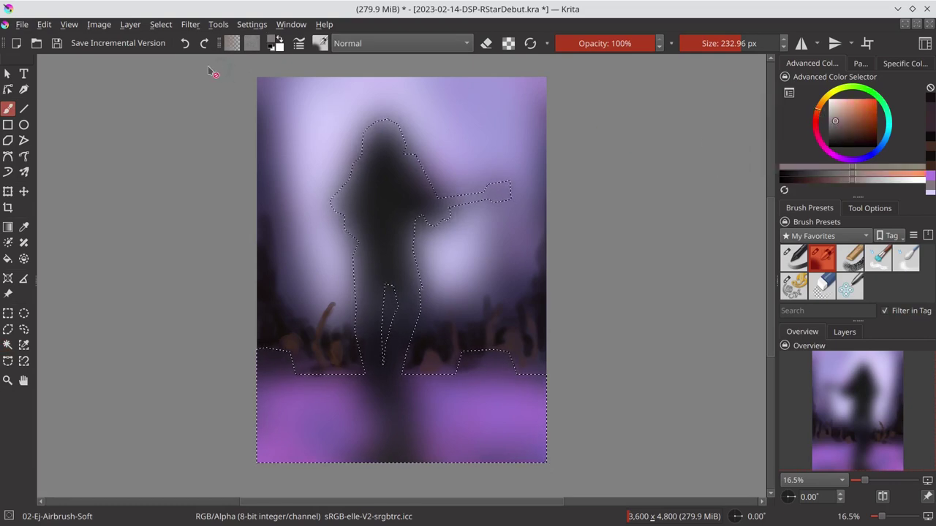
{"action": "left_click", "coordinate": [380, 44]}
{"action": "left_click", "coordinate": [358, 27]}
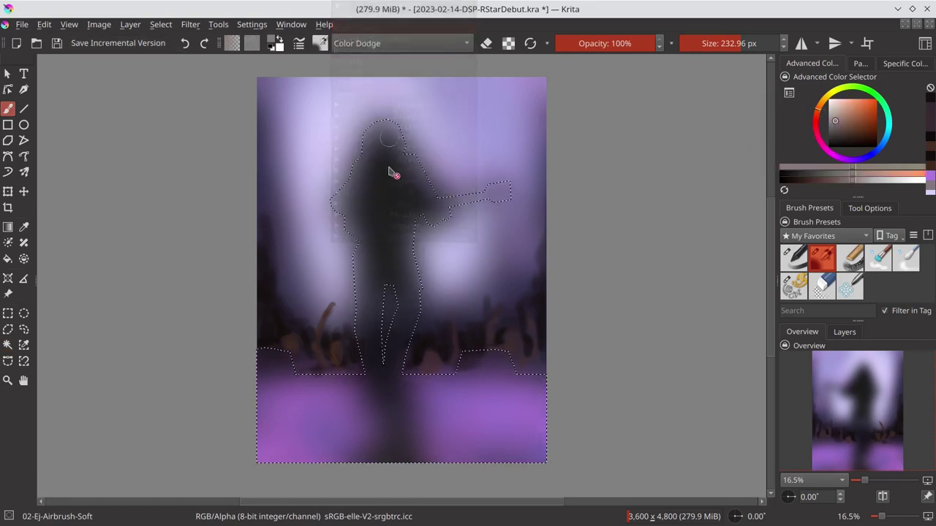
{"action": "left_click", "coordinate": [329, 381]}
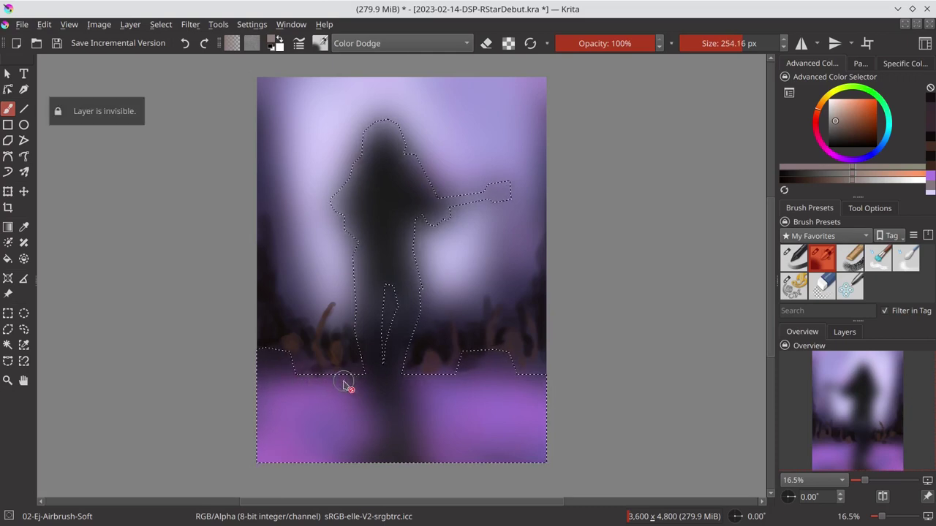
{"action": "left_click", "coordinate": [843, 334]}
{"action": "left_click", "coordinate": [837, 431]}
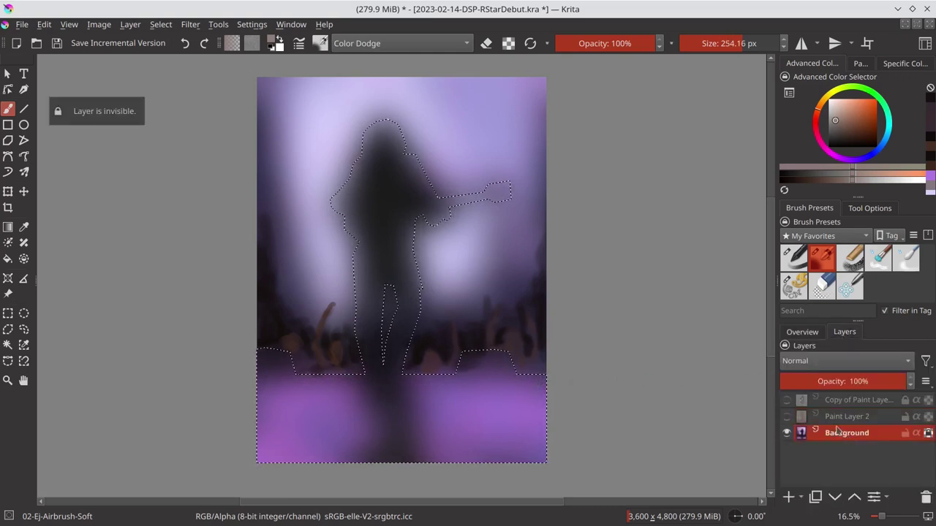
With an enlarged brush, paint glowing patches on the lower-left and lower-right stage floor
{"action": "key", "text": "bracketright"}
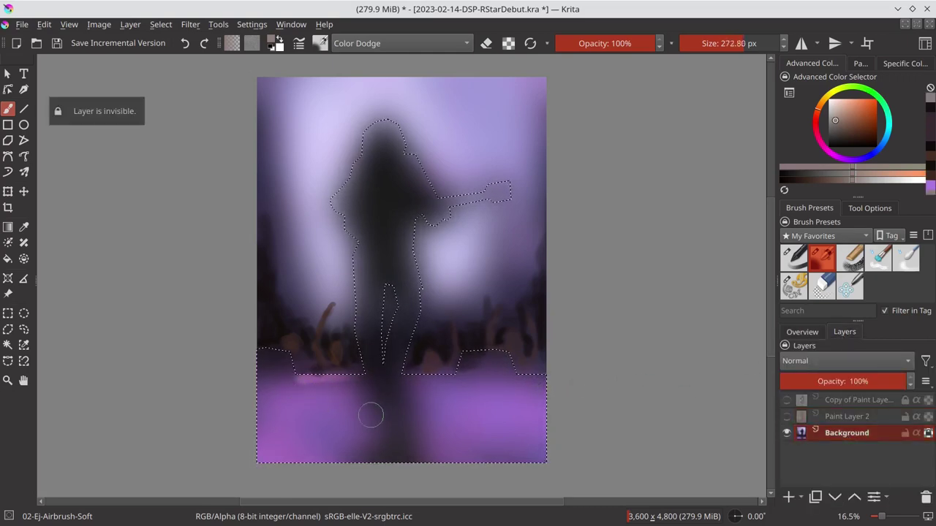
{"action": "key", "text": "bracketright"}
{"action": "mouse_move", "coordinate": [289, 399]}
{"action": "left_mouse_down"}
{"action": "mouse_move", "coordinate": [359, 398]}
{"action": "mouse_move", "coordinate": [267, 409]}
{"action": "mouse_move", "coordinate": [366, 431]}
{"action": "mouse_move", "coordinate": [238, 450]}
{"action": "left_mouse_up"}
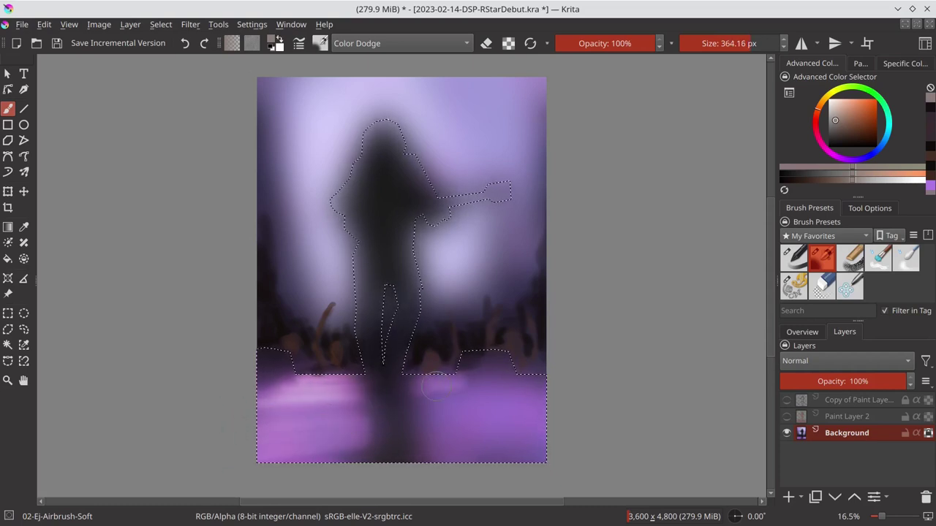
{"action": "mouse_move", "coordinate": [436, 388]}
{"action": "left_mouse_down"}
{"action": "mouse_move", "coordinate": [468, 399]}
{"action": "mouse_move", "coordinate": [432, 413]}
{"action": "left_mouse_up"}
{"action": "key", "text": "bracketright"}
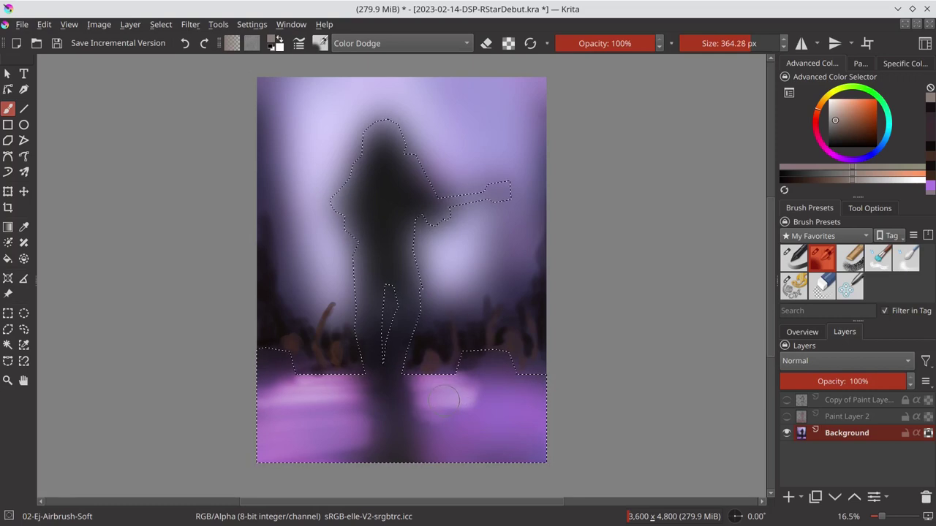
{"action": "key", "text": "bracketright"}
{"action": "key", "text": "bracketright"}
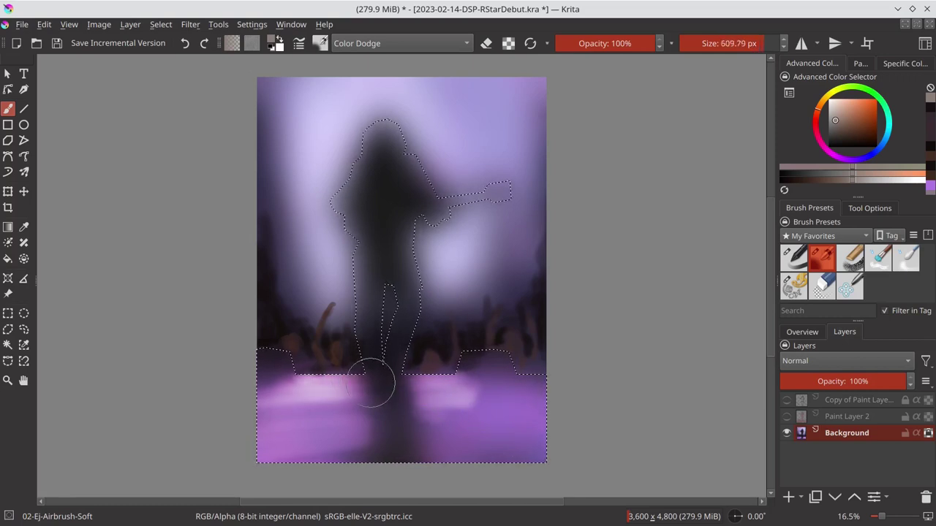
{"action": "mouse_move", "coordinate": [278, 409]}
{"action": "left_mouse_down"}
{"action": "mouse_move", "coordinate": [368, 406]}
{"action": "mouse_move", "coordinate": [300, 406]}
{"action": "left_mouse_up"}
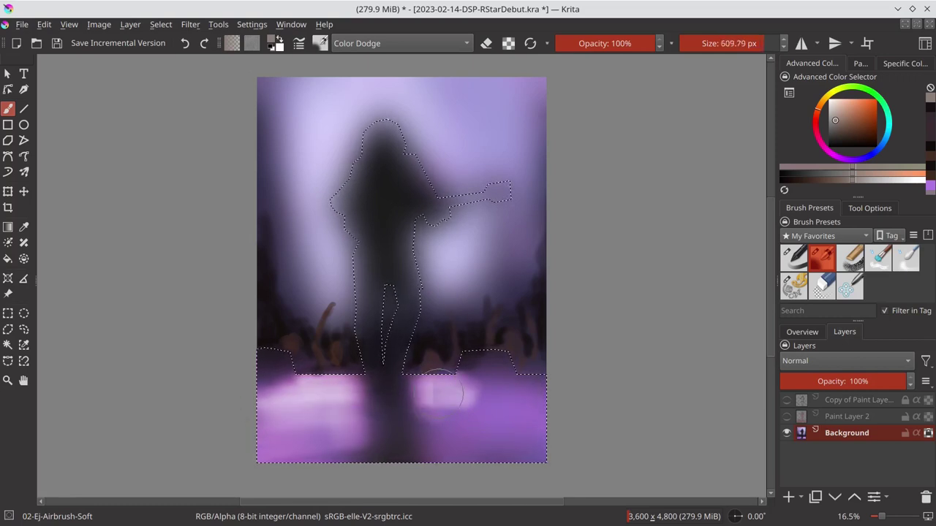
{"action": "left_click_drag", "start_coordinate": [409, 402], "coordinate": [457, 395]}
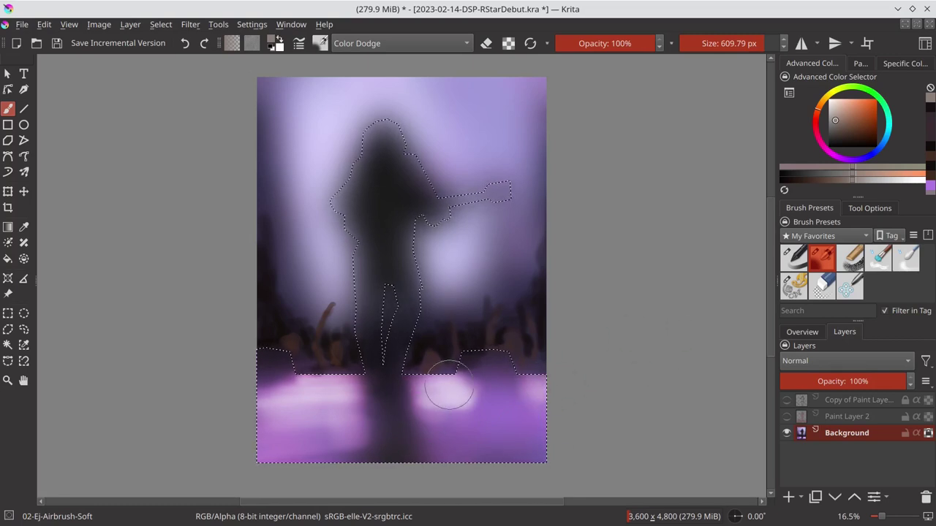
Shrink the brush and paint a pink highlight along the stage's top edge
{"action": "key", "text": "bracketleft"}
{"action": "key", "text": "bracketleft"}
{"action": "left_click", "coordinate": [811, 333]}
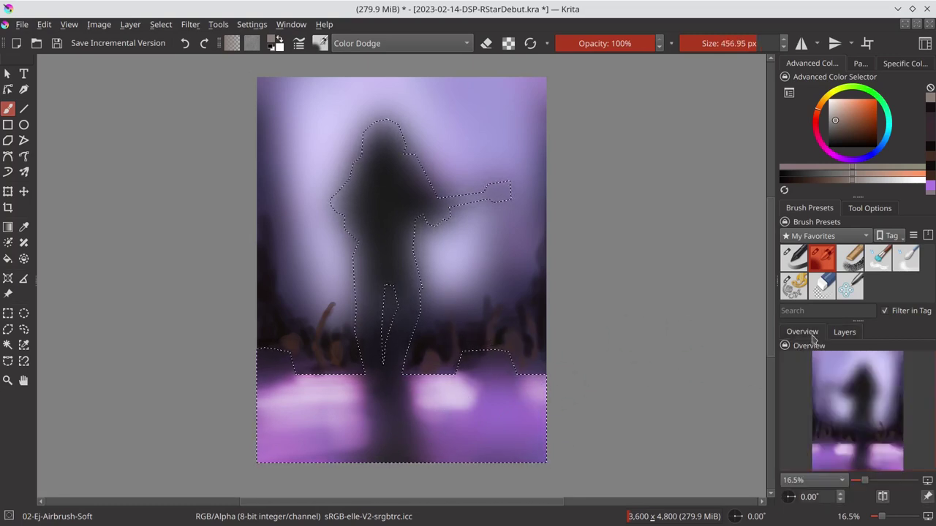
{"action": "key", "text": "bracketleft"}
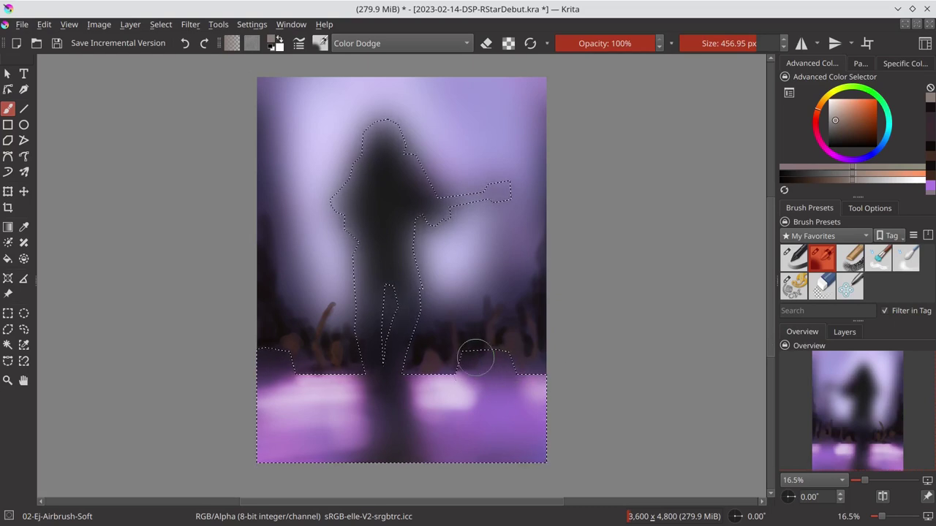
{"action": "key", "text": "bracketleft"}
{"action": "key", "text": "bracketleft"}
{"action": "key", "text": "bracketleft"}
{"action": "key", "text": "bracketleft"}
{"action": "key", "text": "bracketleft"}
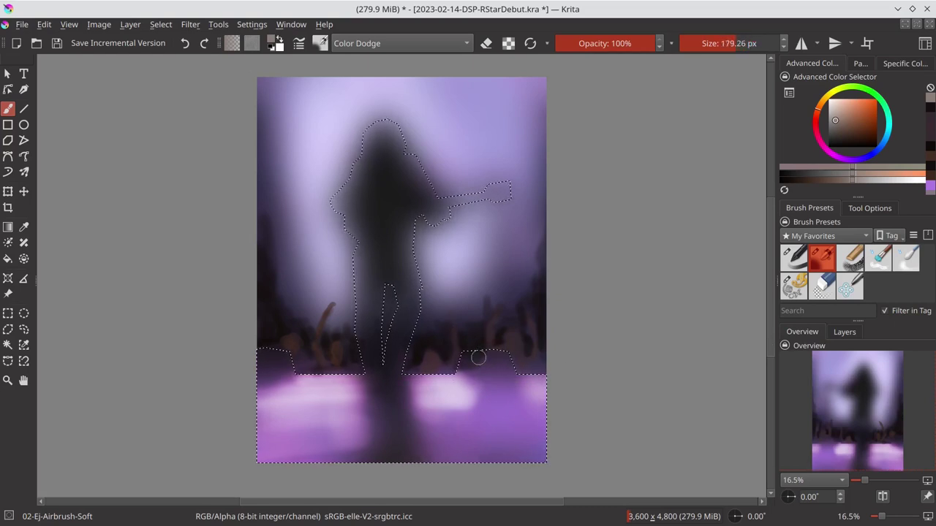
{"action": "key", "text": "bracketleft"}
{"action": "key", "text": "bracketleft"}
{"action": "left_click_drag", "start_coordinate": [510, 352], "coordinate": [502, 351]}
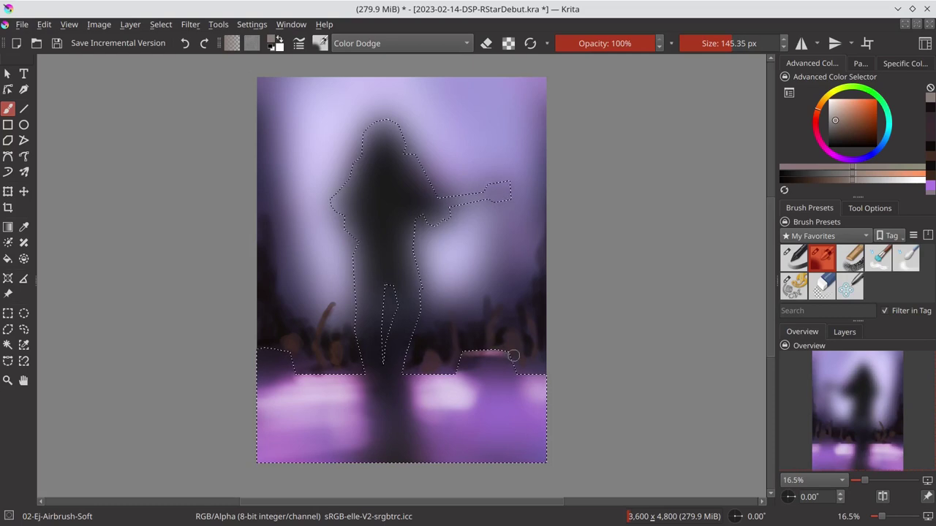
Add a faint pink glow at the left stage edge, then shade it dark purple in Normal mode
{"action": "left_click_drag", "start_coordinate": [262, 355], "coordinate": [272, 355]}
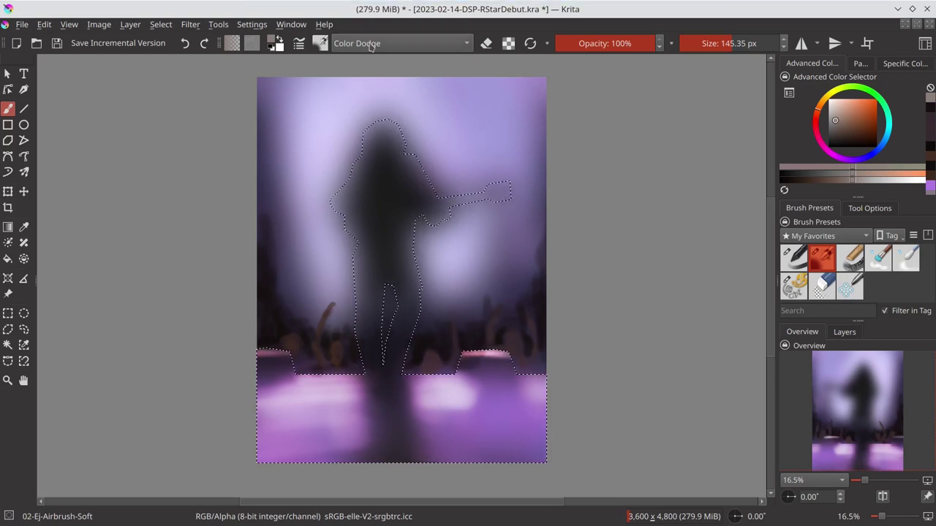
{"action": "left_click", "coordinate": [321, 43]}
{"action": "left_click", "coordinate": [345, 84]}
{"action": "left_click", "coordinate": [263, 380], "text": "ctrl"}
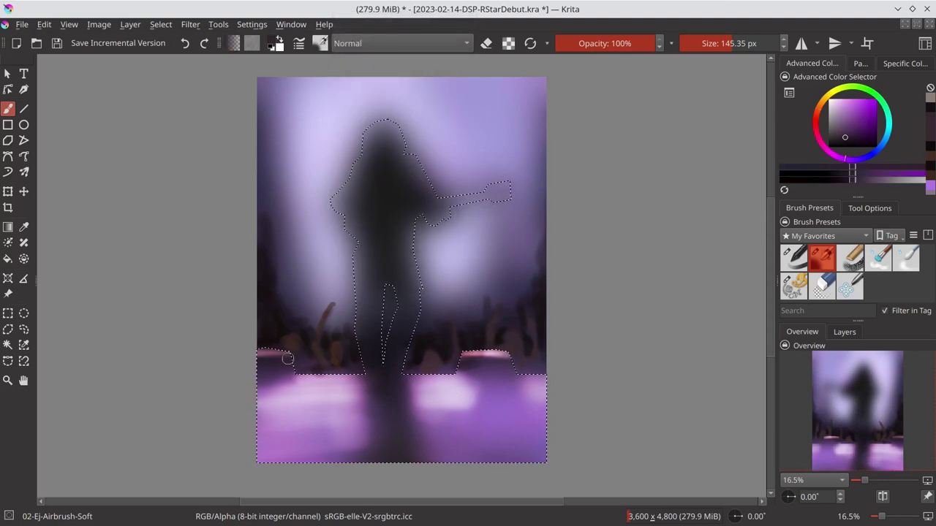
{"action": "left_click_drag", "start_coordinate": [263, 375], "coordinate": [276, 374]}
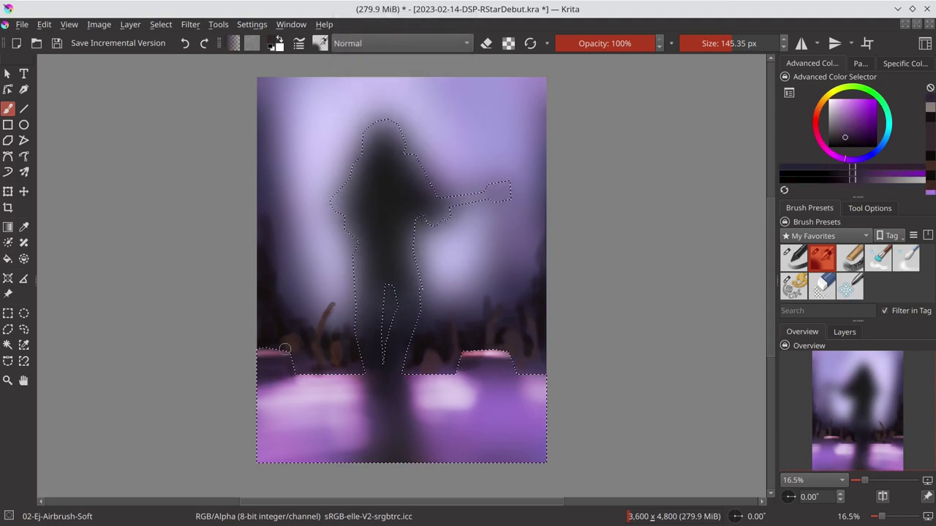
{"action": "left_click", "coordinate": [848, 142]}
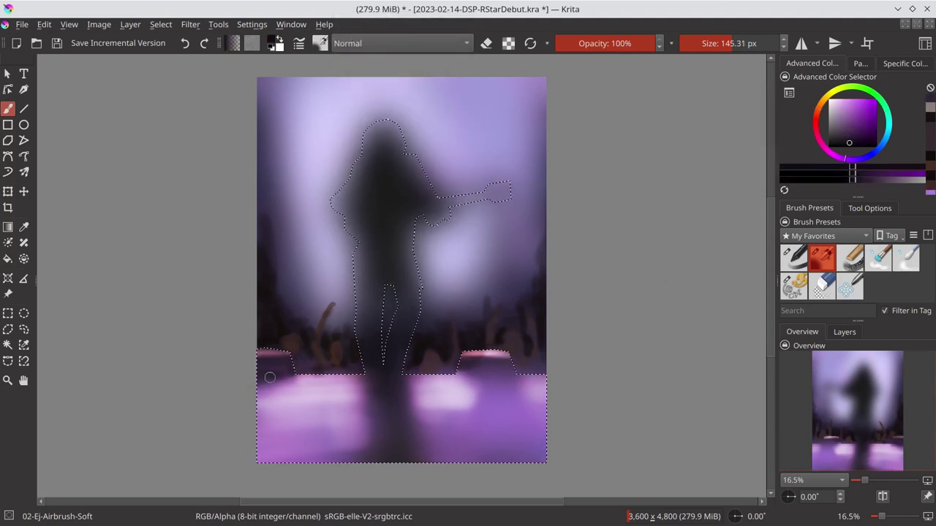
{"action": "left_click_drag", "start_coordinate": [270, 377], "coordinate": [265, 367], "text": "shift"}
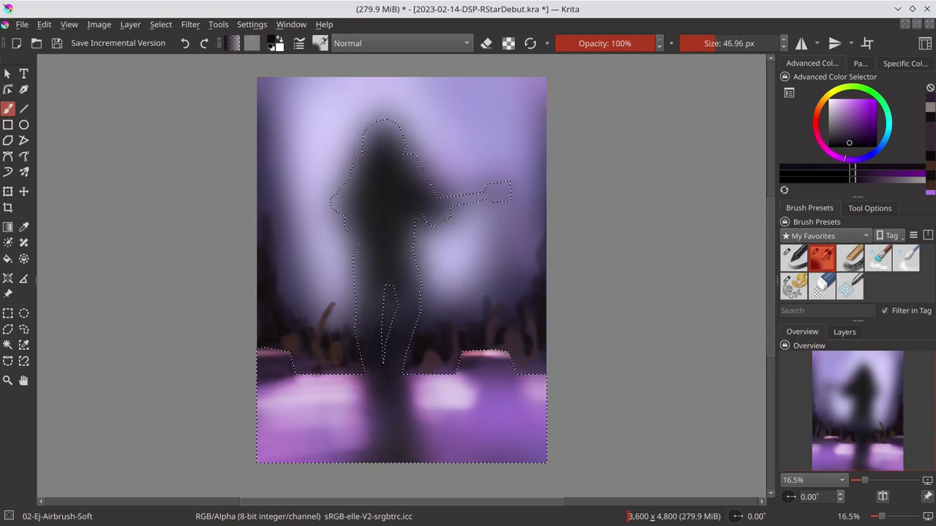
{"action": "left_click", "coordinate": [259, 377]}
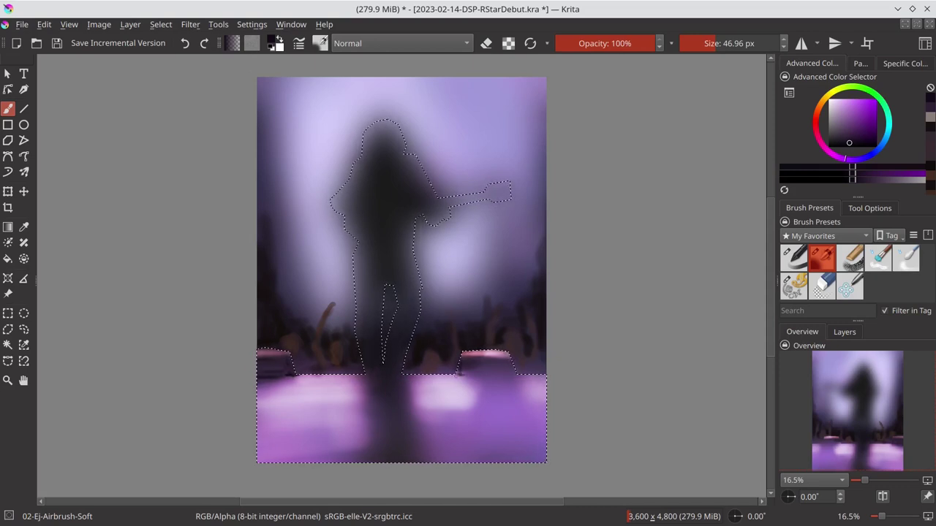
Soften the stage floor with light lilac airbrush dabs and save the document
{"action": "mouse_move", "coordinate": [469, 368]}
{"action": "left_mouse_down", "text": "shift"}
{"action": "mouse_move", "coordinate": [500, 359]}
{"action": "mouse_move", "coordinate": [491, 375]}
{"action": "left_mouse_up", "text": "shift"}
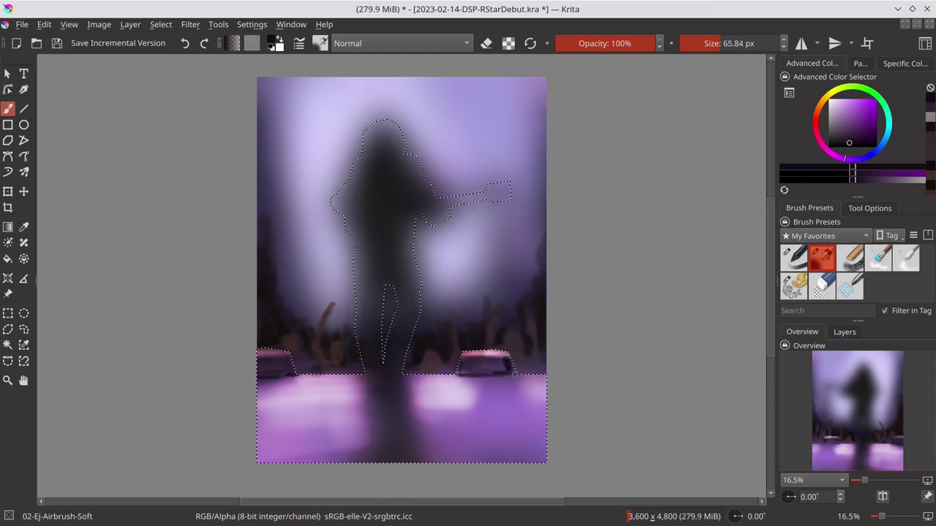
{"action": "left_click_drag", "start_coordinate": [456, 380], "coordinate": [501, 385], "text": "shift"}
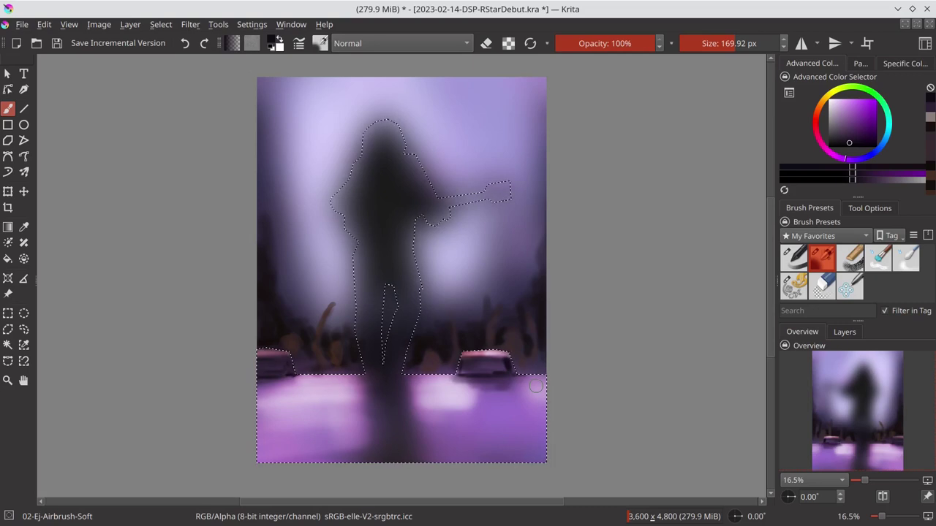
{"action": "mouse_move", "coordinate": [475, 388]}
{"action": "left_mouse_down", "text": "ctrl"}
{"action": "mouse_move", "coordinate": [445, 397]}
{"action": "mouse_move", "coordinate": [428, 431]}
{"action": "left_mouse_up", "text": "ctrl"}
{"action": "left_click_drag", "start_coordinate": [479, 387], "coordinate": [441, 381], "text": "ctrl"}
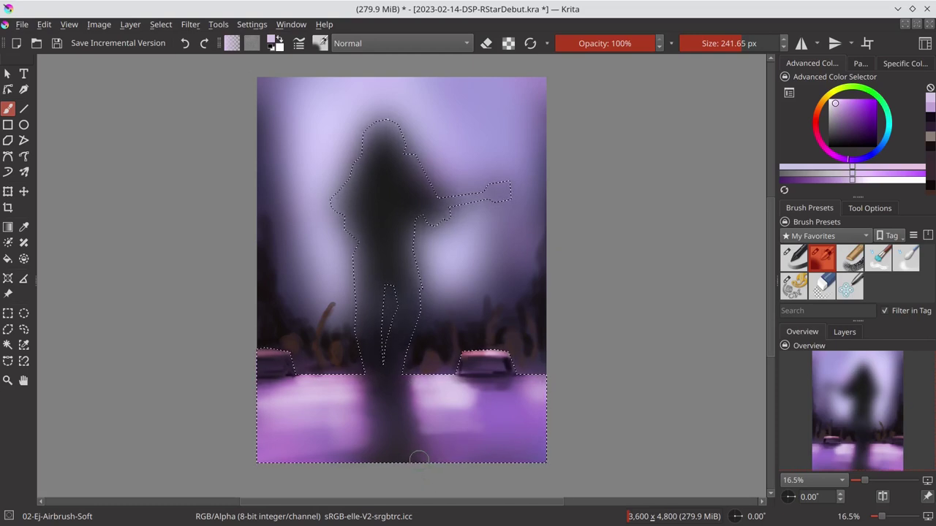
{"action": "key", "text": "ctrl+s"}
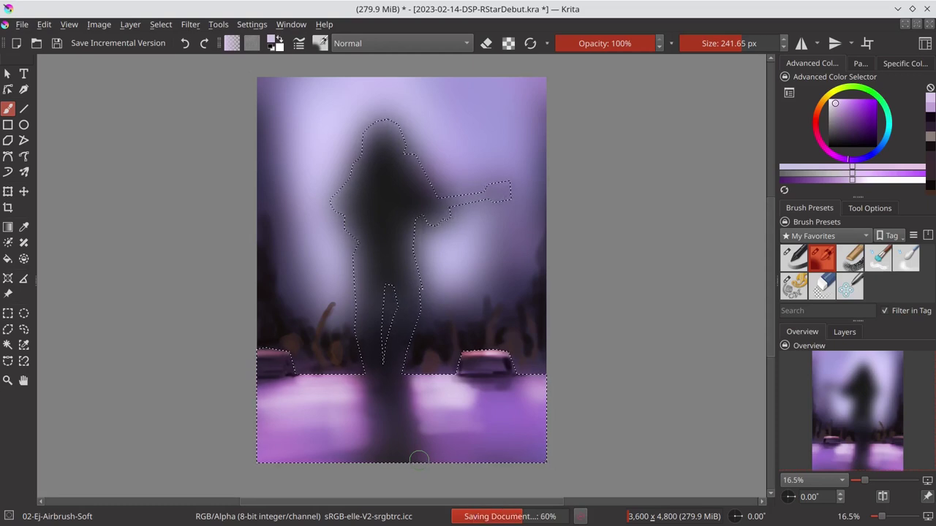
{"action": "left_click", "coordinate": [160, 24]}
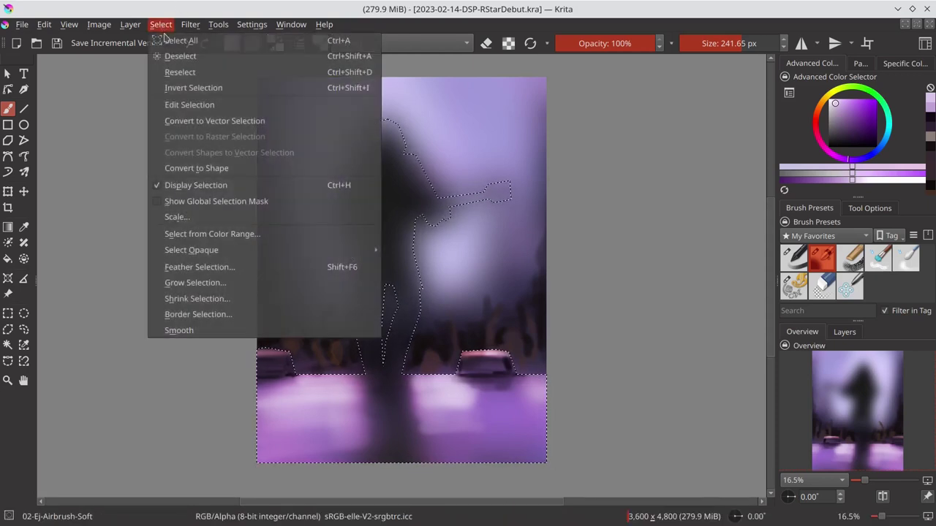
Invert the selection and keep the brush in Normal blending mode
{"action": "left_click", "coordinate": [175, 88]}
{"action": "left_click", "coordinate": [819, 118]}
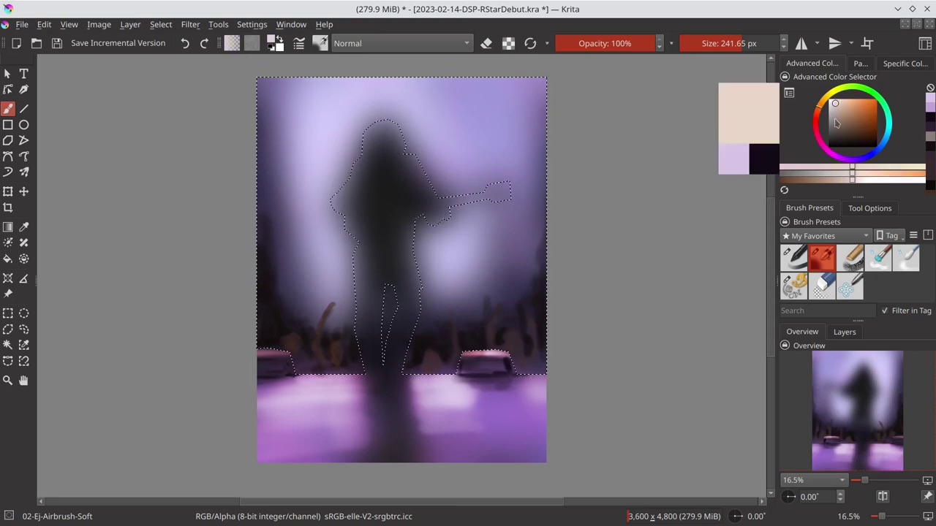
{"action": "left_click", "coordinate": [837, 123]}
{"action": "left_click", "coordinate": [397, 43]}
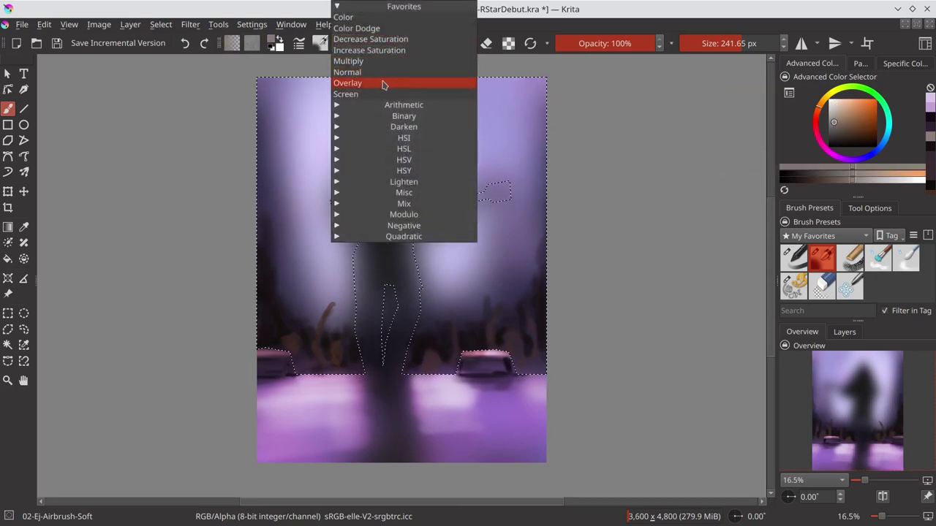
{"action": "left_click", "coordinate": [381, 72]}
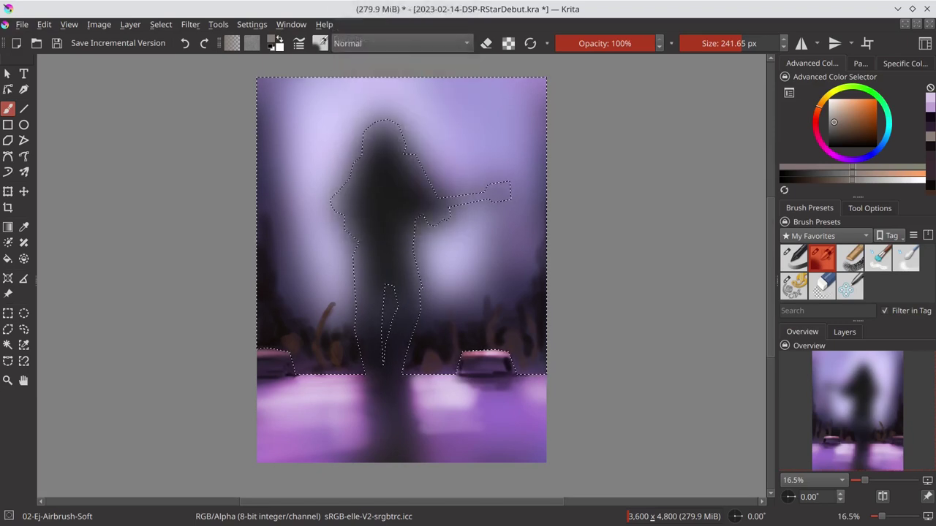
Airbrush soft light purple glow around the figure, down its left side and beside the head
{"action": "left_click", "coordinate": [338, 142], "text": "ctrl"}
{"action": "key", "text": "bracketright"}
{"action": "key", "text": "bracketright"}
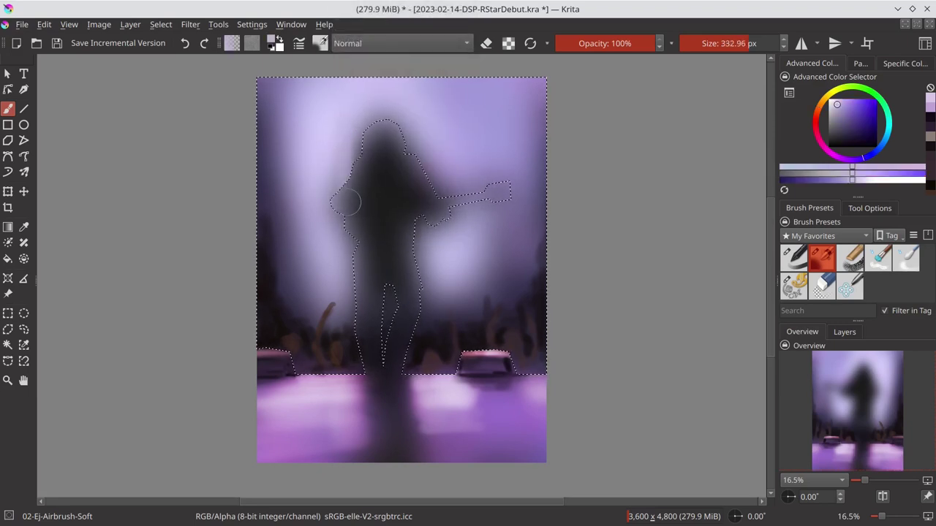
{"action": "left_click_drag", "start_coordinate": [339, 113], "coordinate": [359, 98]}
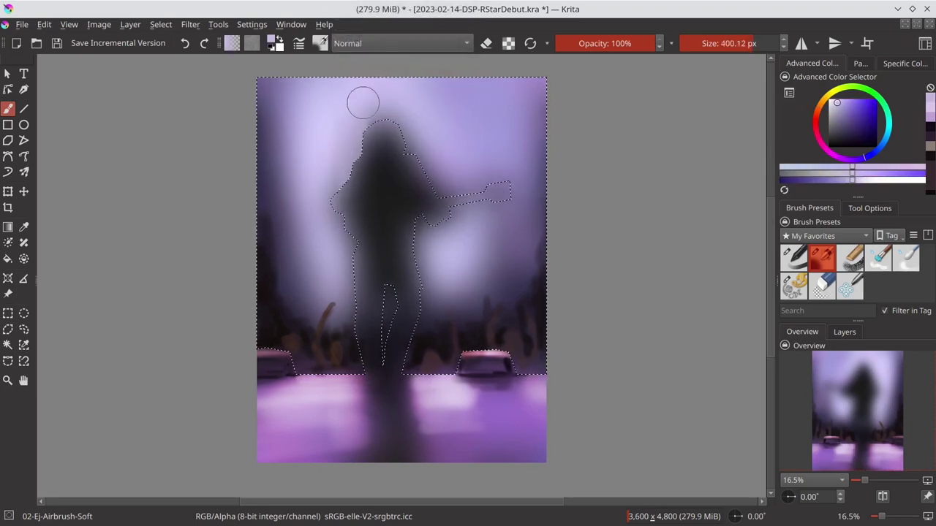
{"action": "mouse_move", "coordinate": [403, 131]}
{"action": "left_mouse_down"}
{"action": "mouse_move", "coordinate": [326, 152]}
{"action": "mouse_move", "coordinate": [357, 303]}
{"action": "mouse_move", "coordinate": [365, 293]}
{"action": "mouse_move", "coordinate": [388, 312]}
{"action": "left_mouse_up"}
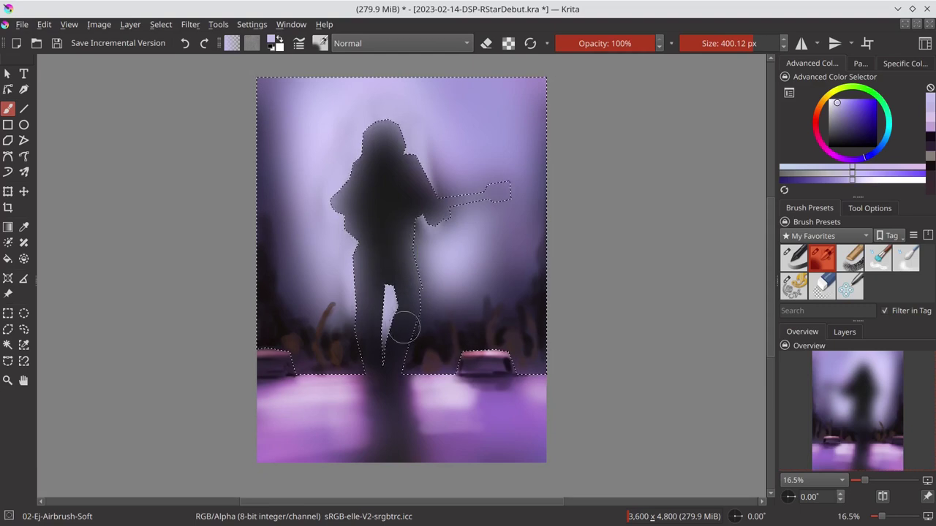
{"action": "left_click_drag", "start_coordinate": [338, 139], "coordinate": [332, 273]}
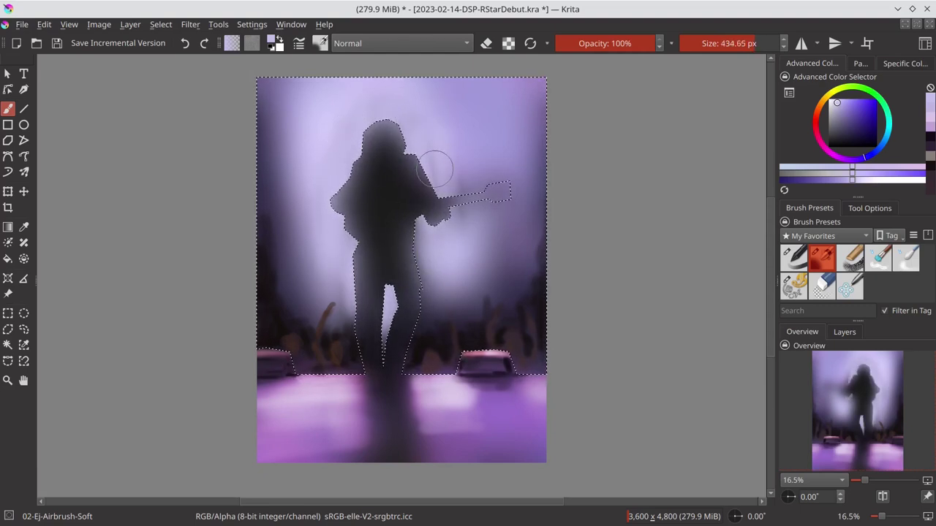
{"action": "mouse_move", "coordinate": [424, 221]}
{"action": "left_mouse_down"}
{"action": "mouse_move", "coordinate": [352, 143]}
{"action": "mouse_move", "coordinate": [409, 115]}
{"action": "mouse_move", "coordinate": [434, 260]}
{"action": "mouse_move", "coordinate": [428, 240]}
{"action": "mouse_move", "coordinate": [447, 174]}
{"action": "mouse_move", "coordinate": [476, 190]}
{"action": "mouse_move", "coordinate": [485, 146]}
{"action": "mouse_move", "coordinate": [503, 216]}
{"action": "left_mouse_up"}
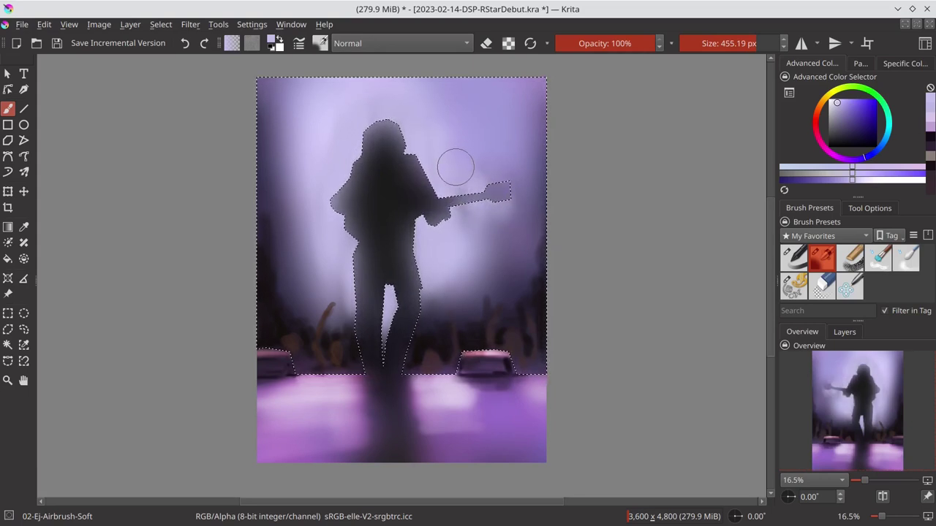
Sample several purples and a near-black from the canvas, then choose a reddish colour
{"action": "left_click", "coordinate": [504, 144], "text": "ctrl"}
{"action": "key", "text": "bracketright"}
{"action": "left_click", "coordinate": [479, 225], "text": "ctrl"}
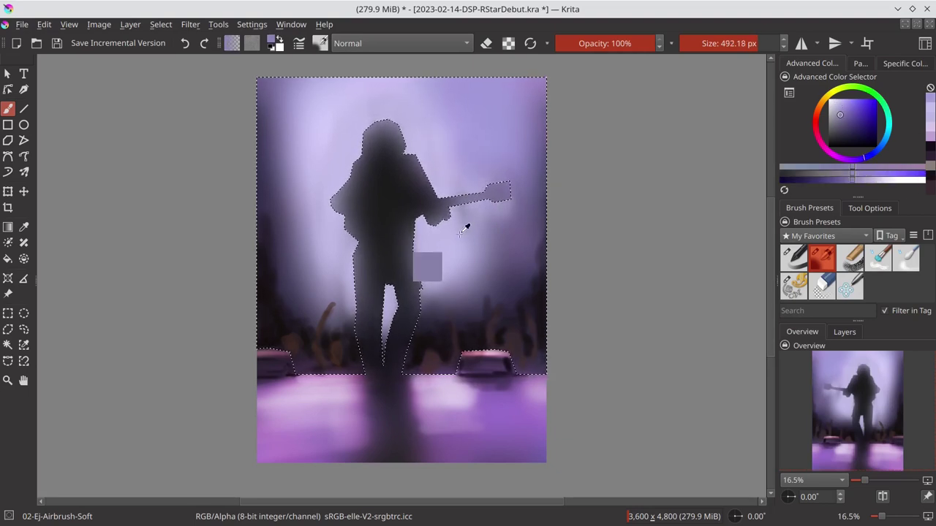
{"action": "left_click", "coordinate": [340, 156], "text": "ctrl"}
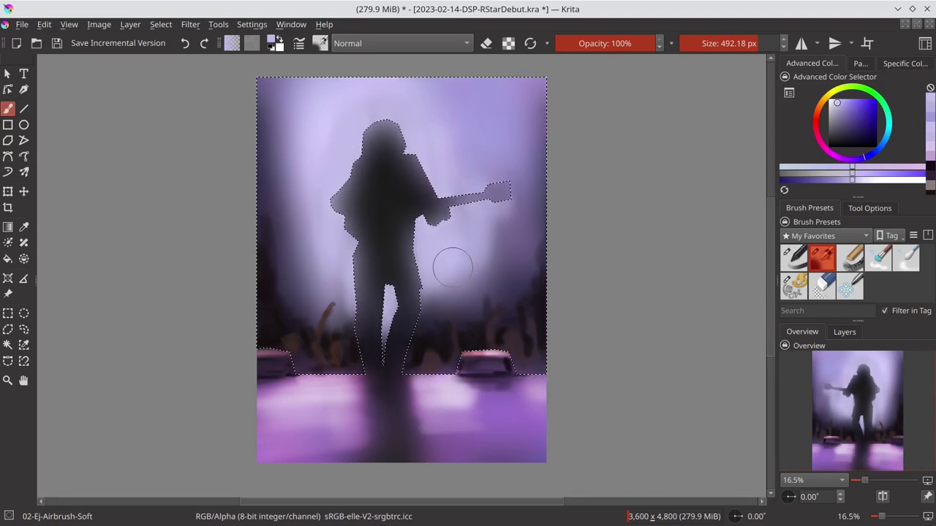
{"action": "left_click", "coordinate": [428, 321], "text": "ctrl"}
{"action": "left_click", "coordinate": [408, 338], "text": "ctrl"}
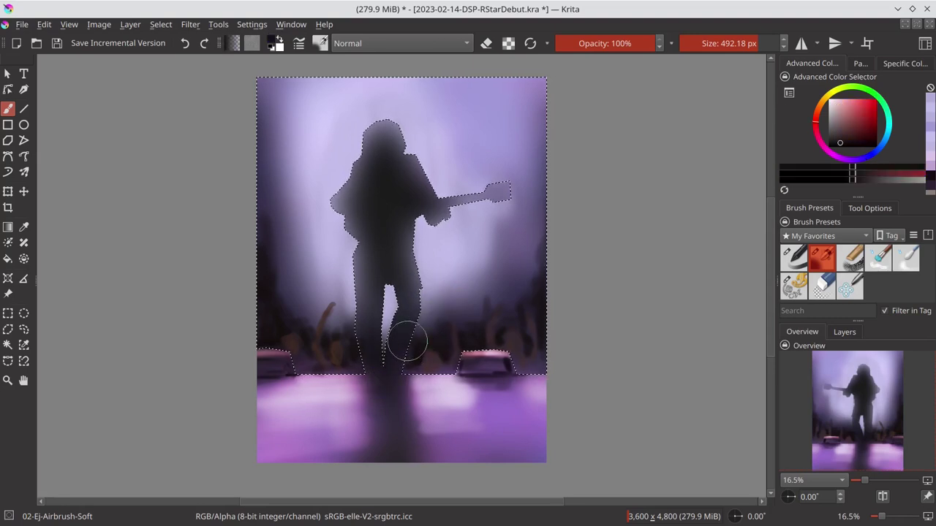
{"action": "key", "text": "bracketleft"}
{"action": "key", "text": "bracketleft"}
{"action": "key", "text": "bracketleft"}
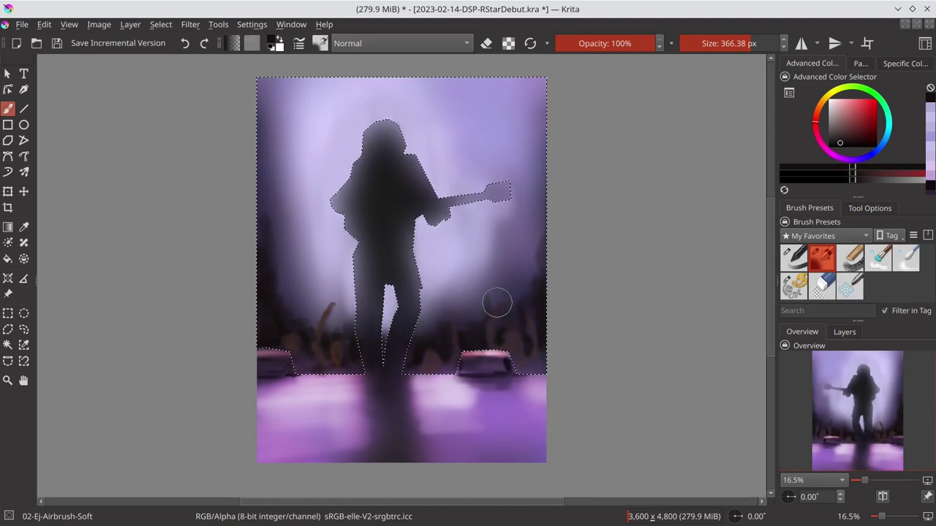
{"action": "left_click", "coordinate": [835, 121]}
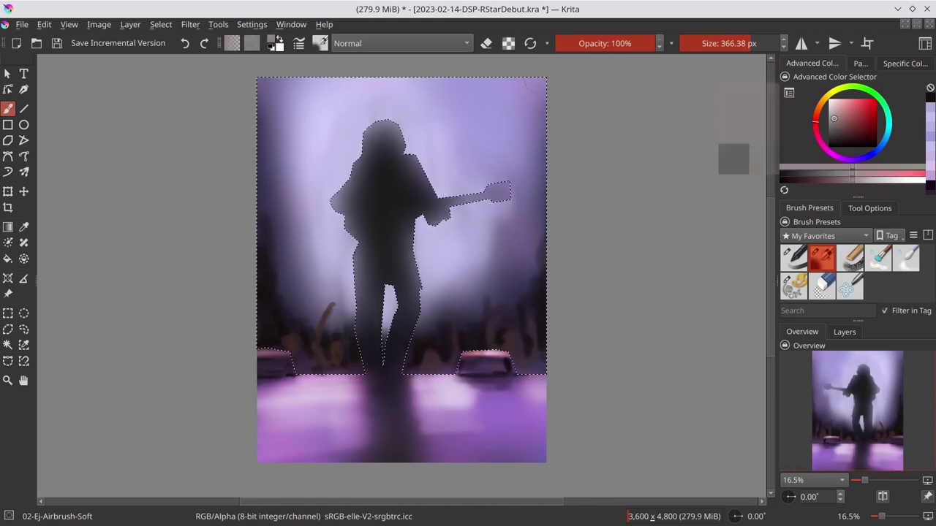
{"action": "left_click", "coordinate": [402, 44]}
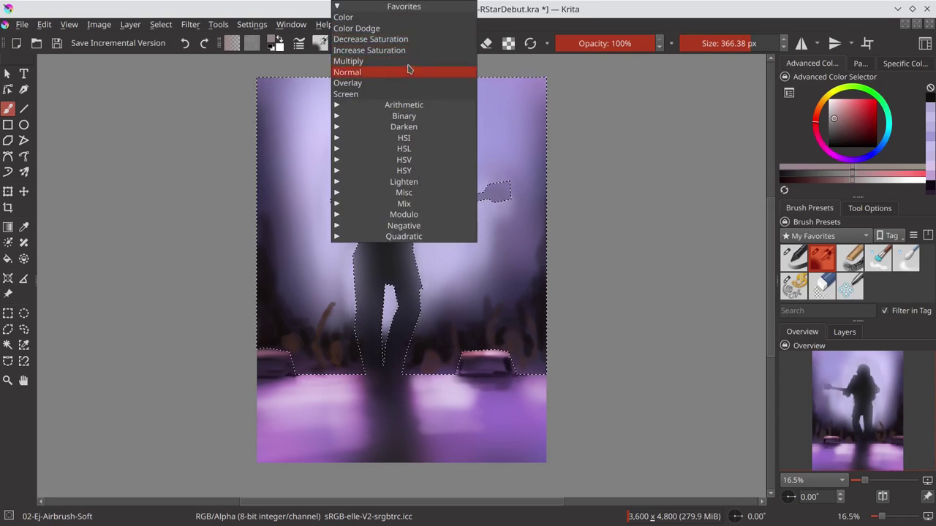
In Color Dodge mode, brighten the light beam above the head and down the figure's left side
{"action": "left_click", "coordinate": [358, 28]}
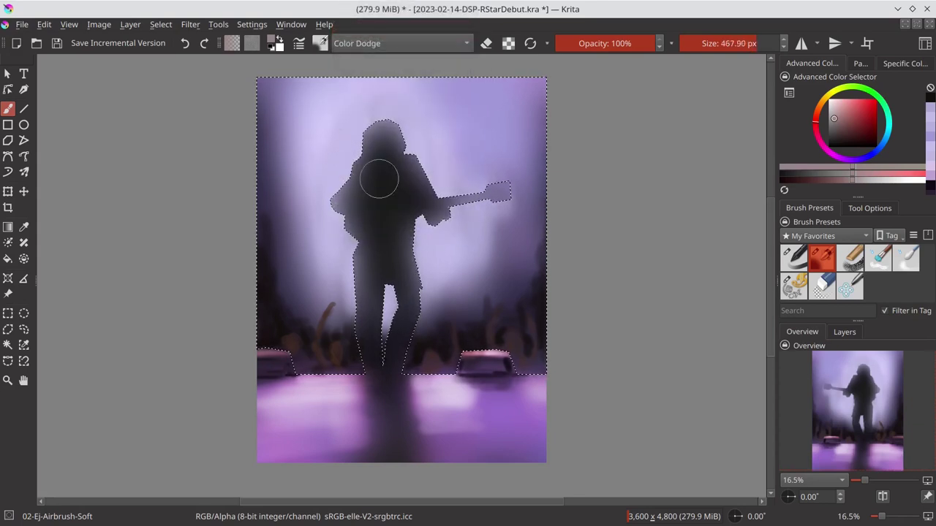
{"action": "left_click_drag", "start_coordinate": [323, 133], "coordinate": [366, 98]}
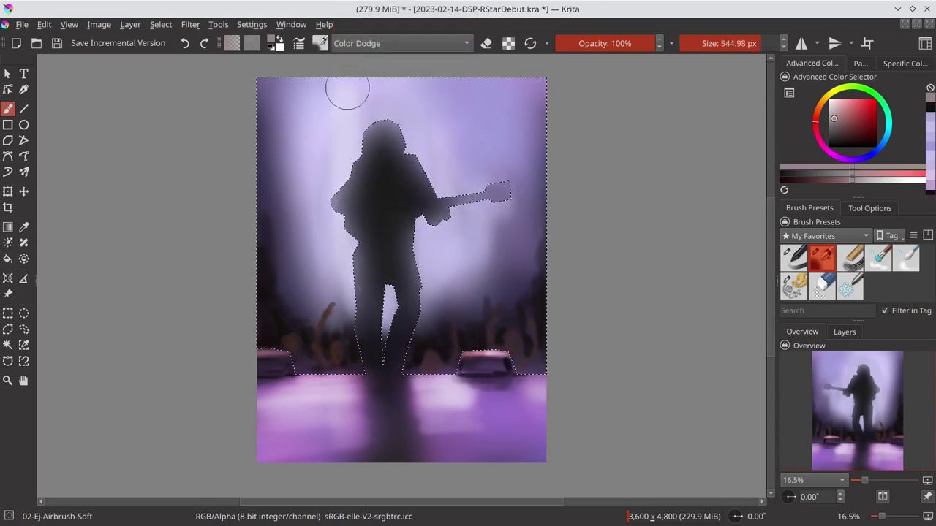
{"action": "left_click_drag", "start_coordinate": [416, 223], "coordinate": [451, 342]}
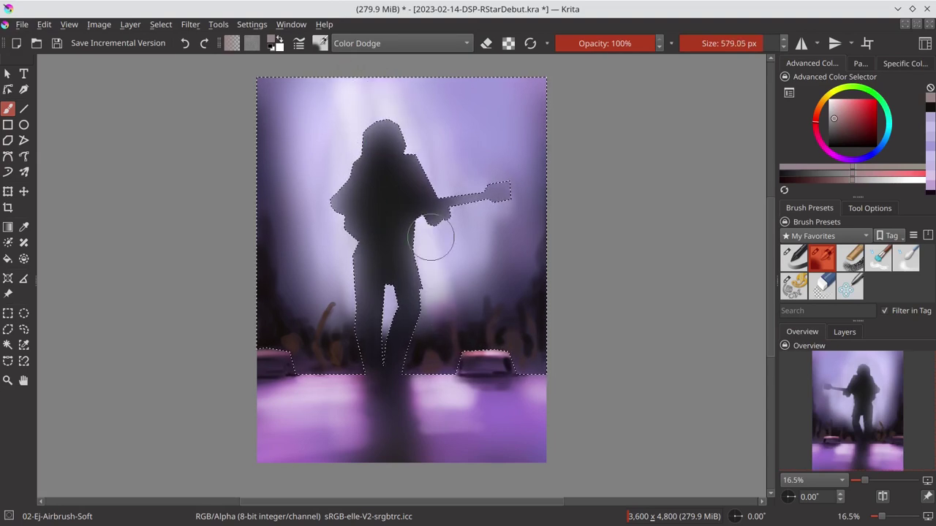
{"action": "left_click_drag", "start_coordinate": [355, 85], "coordinate": [376, 152]}
{"action": "left_click", "coordinate": [401, 43]}
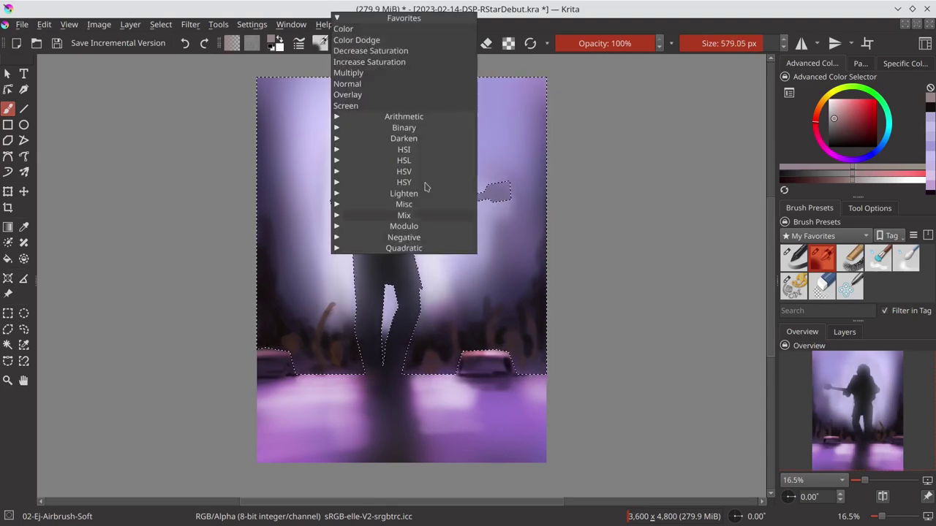
{"action": "key", "text": "Escape"}
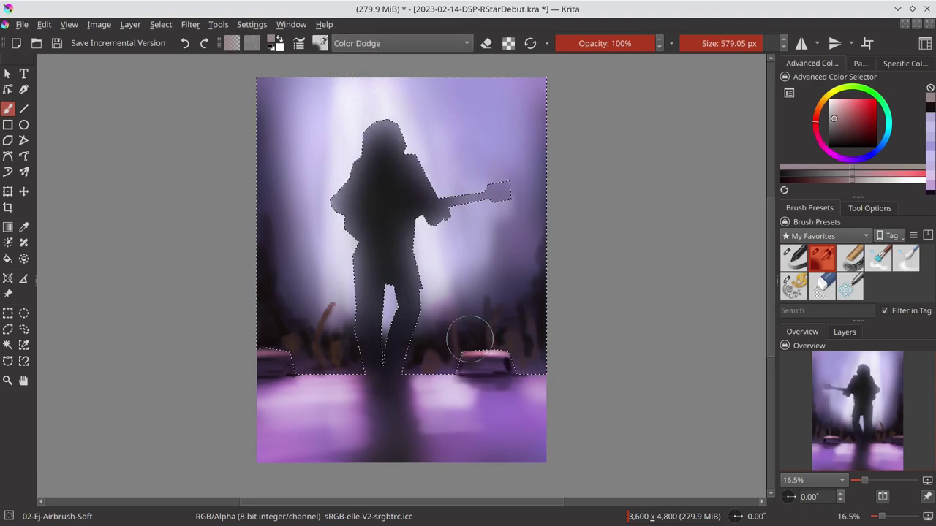
Brighten the haze on both sides of the legs and save the painting
{"action": "left_click_drag", "start_coordinate": [461, 321], "coordinate": [428, 313]}
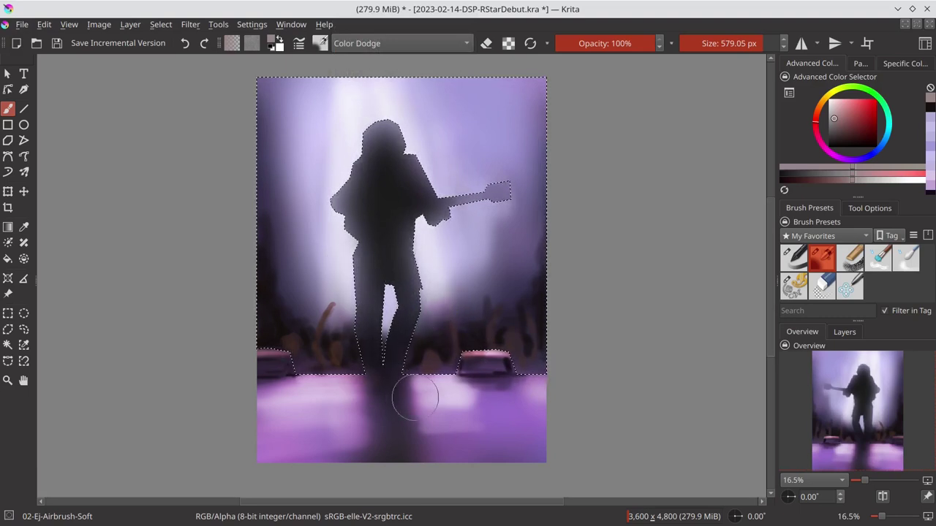
{"action": "left_click_drag", "start_coordinate": [389, 389], "coordinate": [344, 337]}
{"action": "left_click_drag", "start_coordinate": [431, 365], "coordinate": [459, 401]}
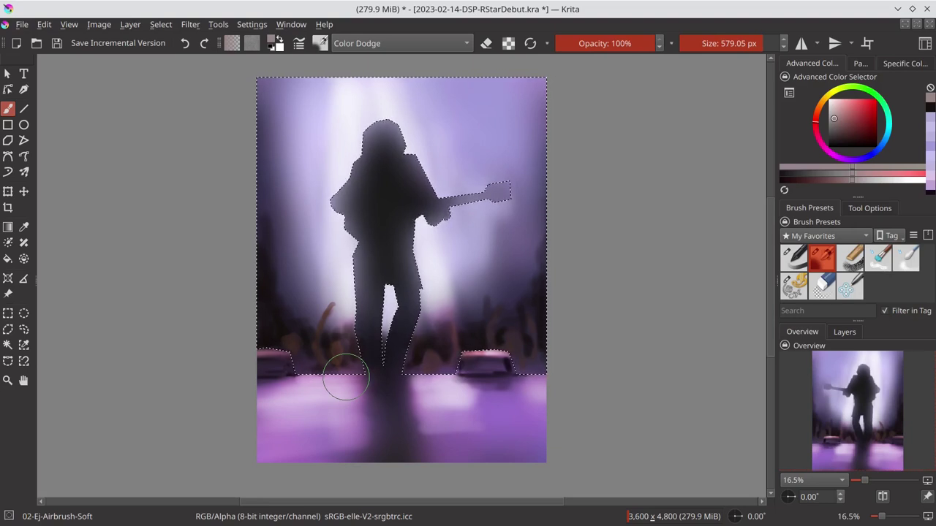
{"action": "key", "text": "ctrl+s"}
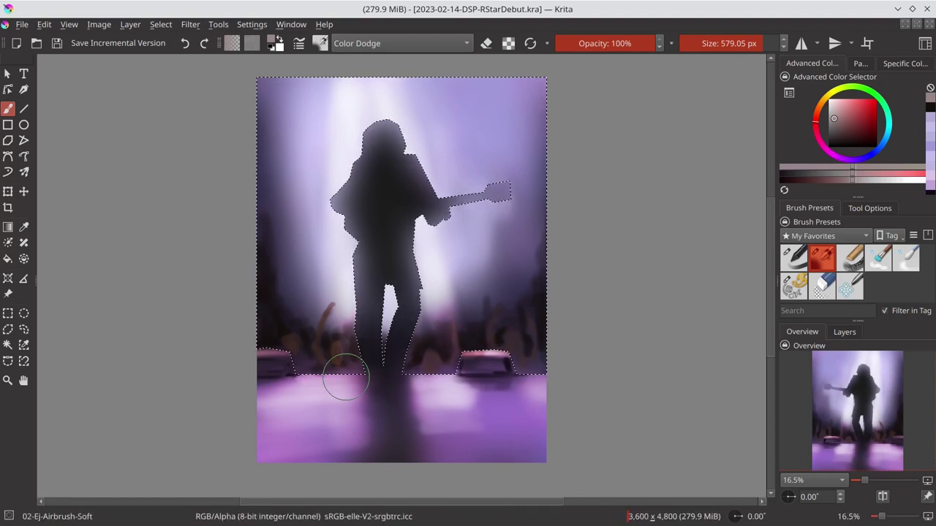
{"action": "left_click", "coordinate": [161, 24]}
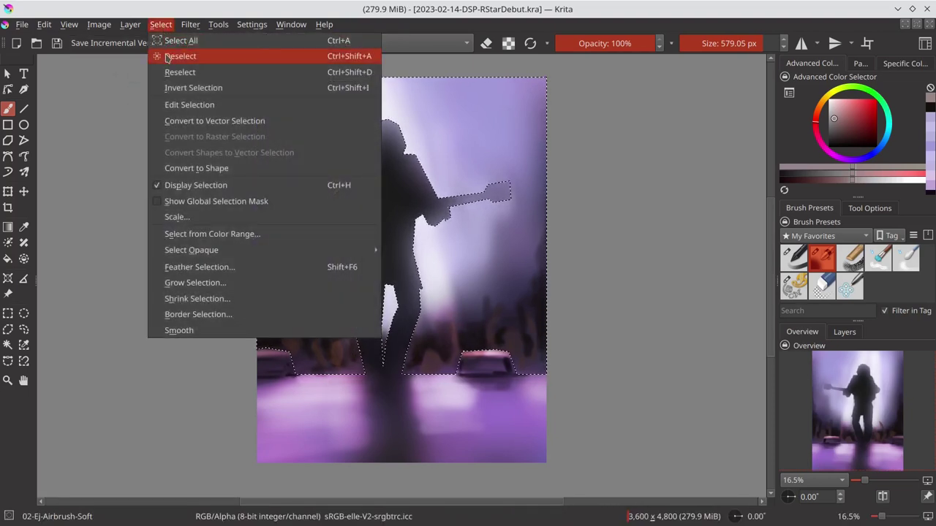
Deselect the figure, return the brush to Normal mode and shrink it for detail work
{"action": "left_click", "coordinate": [180, 56]}
{"action": "left_click", "coordinate": [335, 289], "text": "ctrl"}
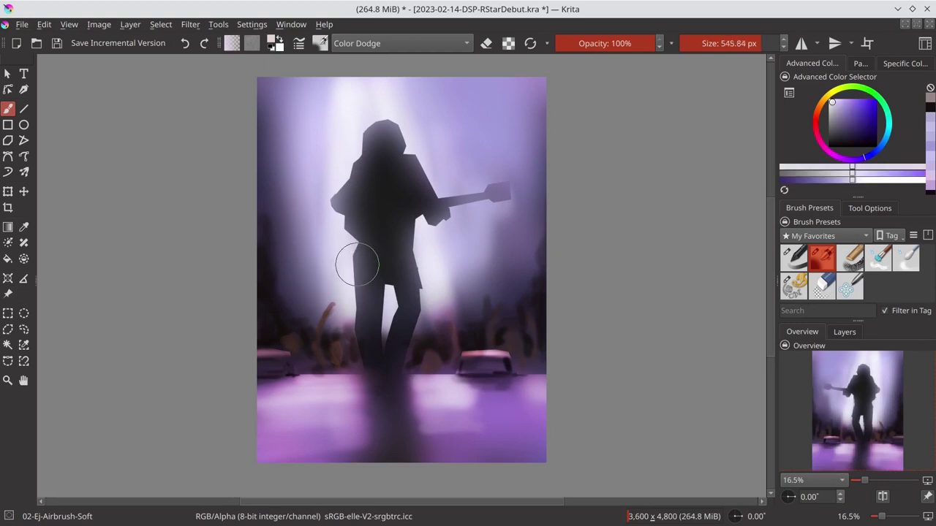
{"action": "left_click", "coordinate": [385, 44]}
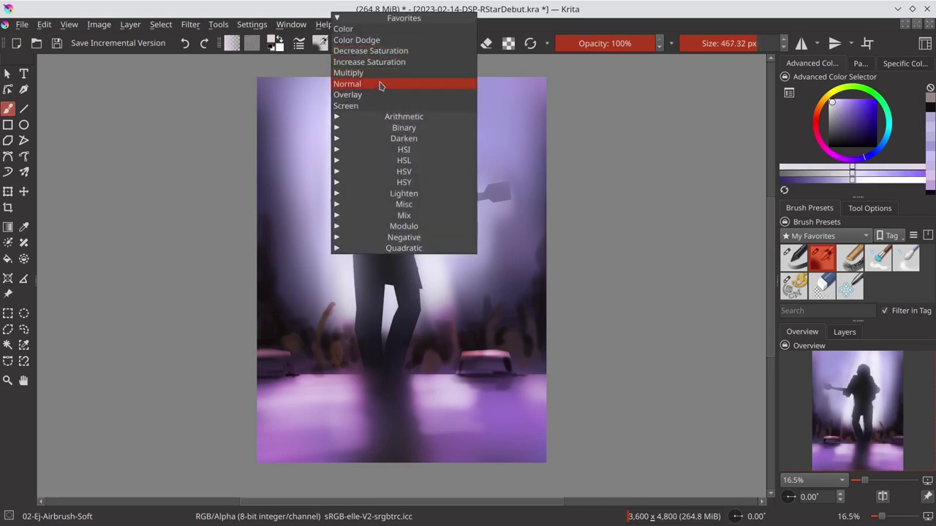
{"action": "left_click", "coordinate": [379, 84]}
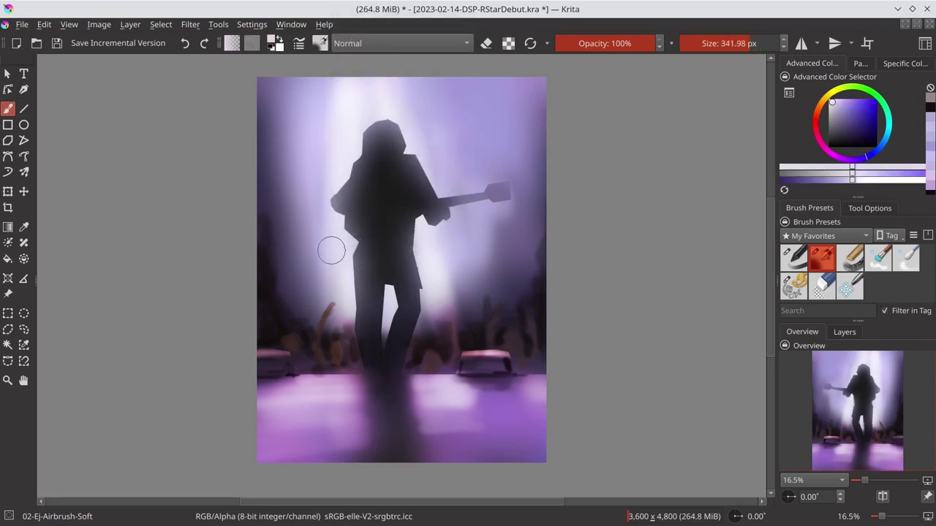
{"action": "key", "text": "bracketleft"}
{"action": "key", "text": "bracketleft"}
{"action": "key", "text": "bracketleft"}
{"action": "key", "text": "bracketleft"}
{"action": "key", "text": "bracketleft"}
{"action": "key", "text": "bracketleft"}
{"action": "key", "text": "bracketleft"}
{"action": "key", "text": "bracketleft"}
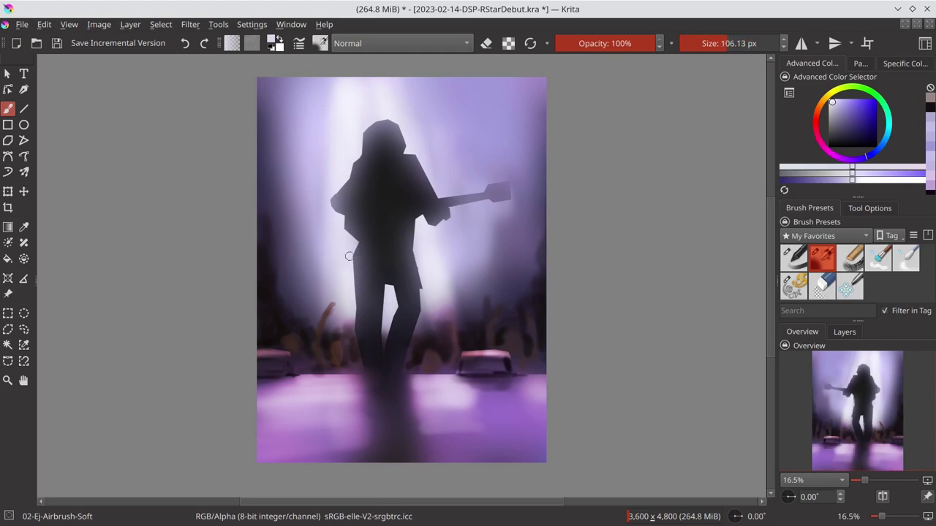
{"action": "key", "text": "bracketleft"}
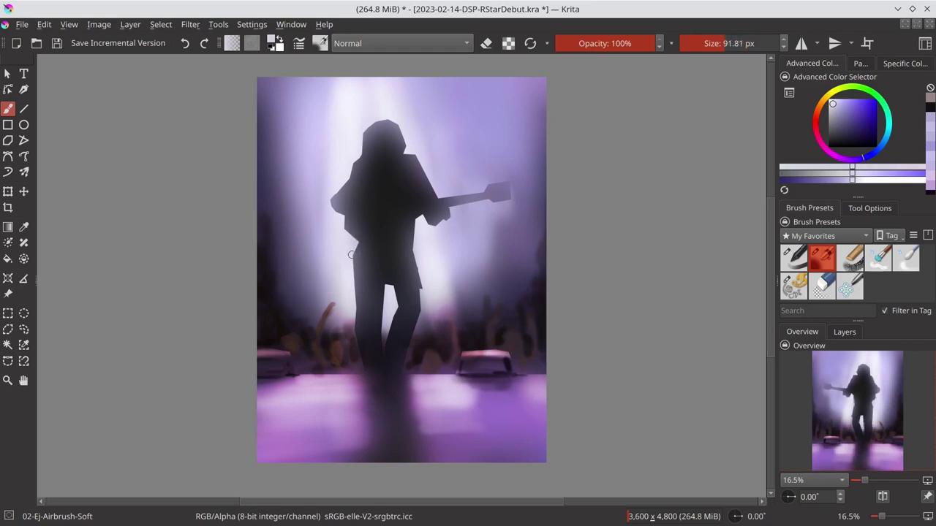
Sample purples from the canvas and paint a pale lavender highlight down the inner leg
{"action": "key", "text": "ctrl"}
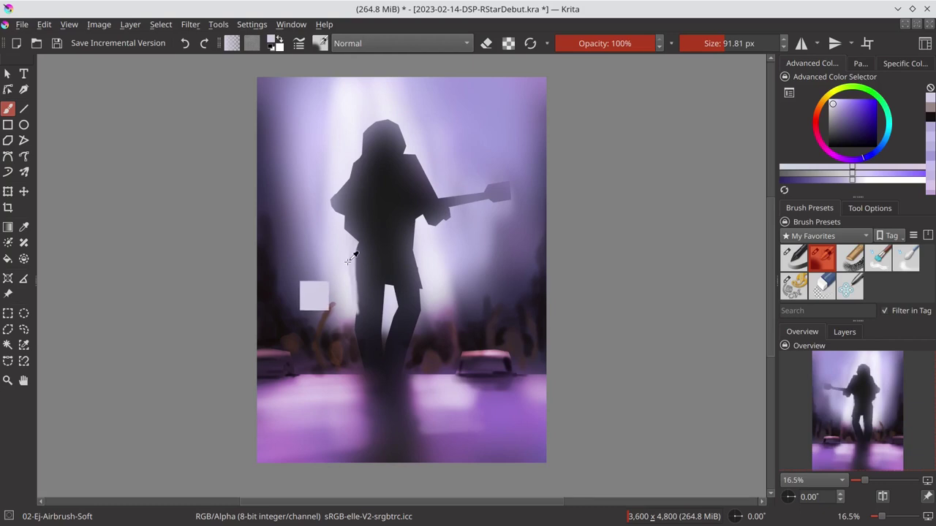
{"action": "left_click", "coordinate": [348, 261], "text": "ctrl"}
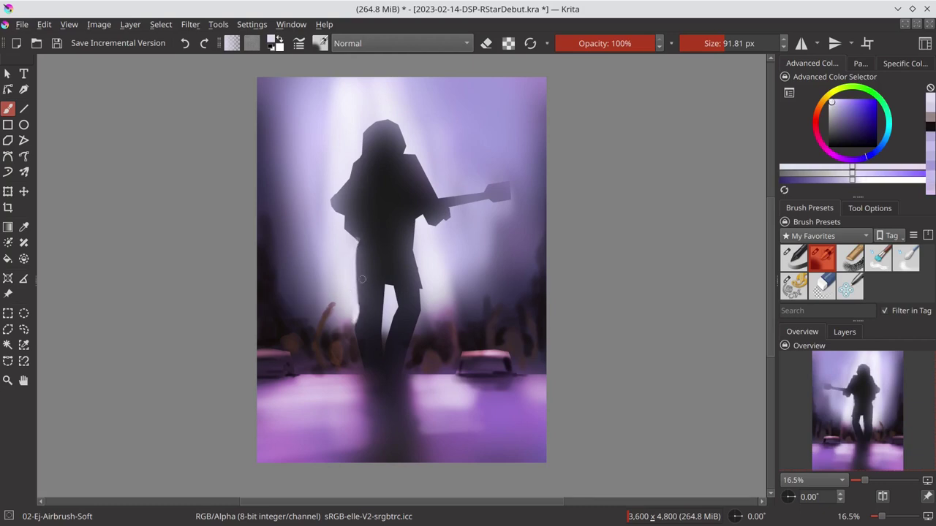
{"action": "left_click", "coordinate": [354, 316], "text": "ctrl"}
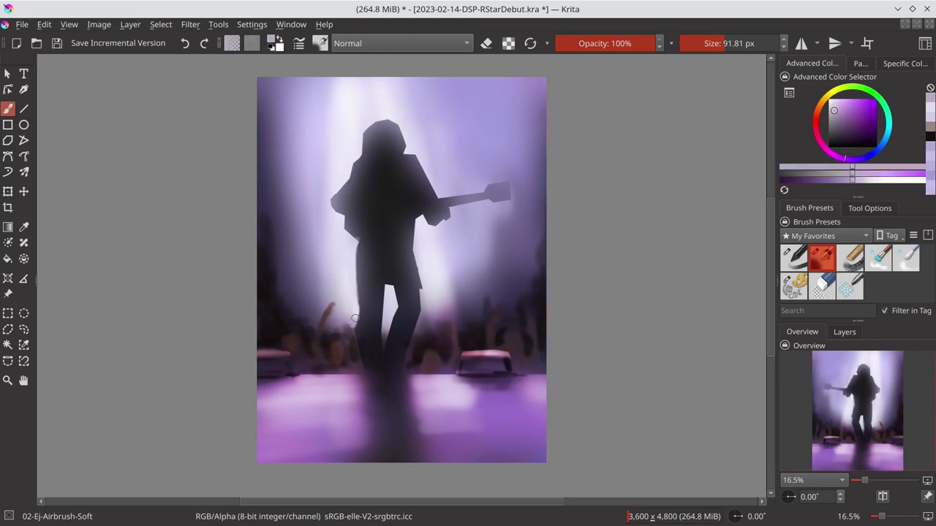
{"action": "left_click", "coordinate": [354, 308], "text": "ctrl"}
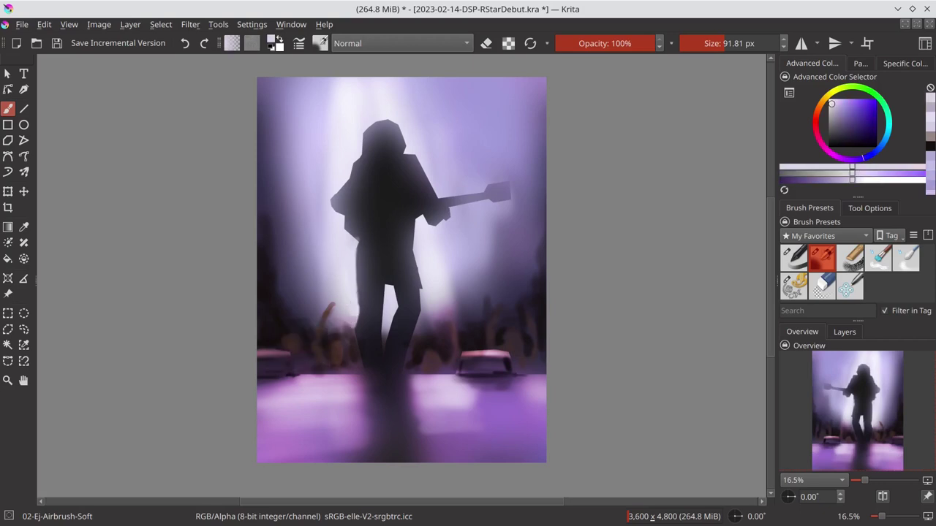
{"action": "left_click", "coordinate": [356, 327], "text": "ctrl"}
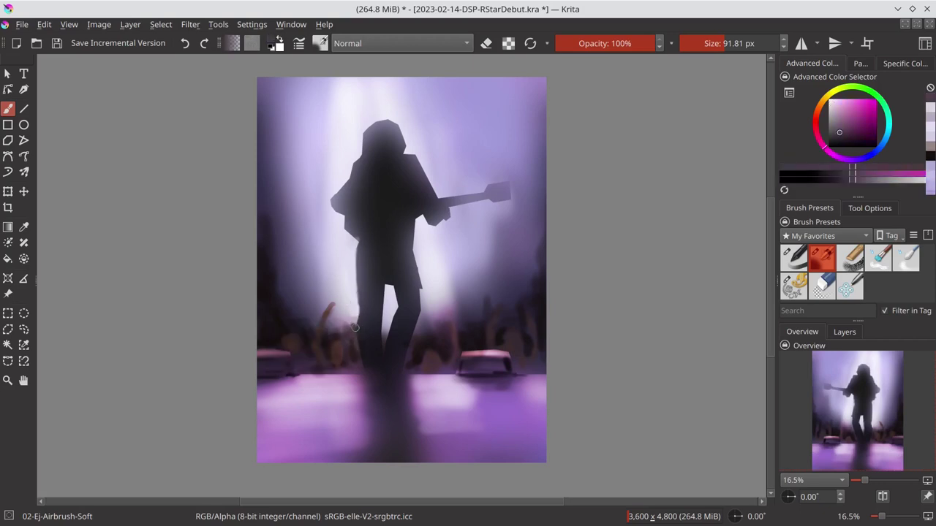
{"action": "left_click", "coordinate": [358, 365], "text": "ctrl"}
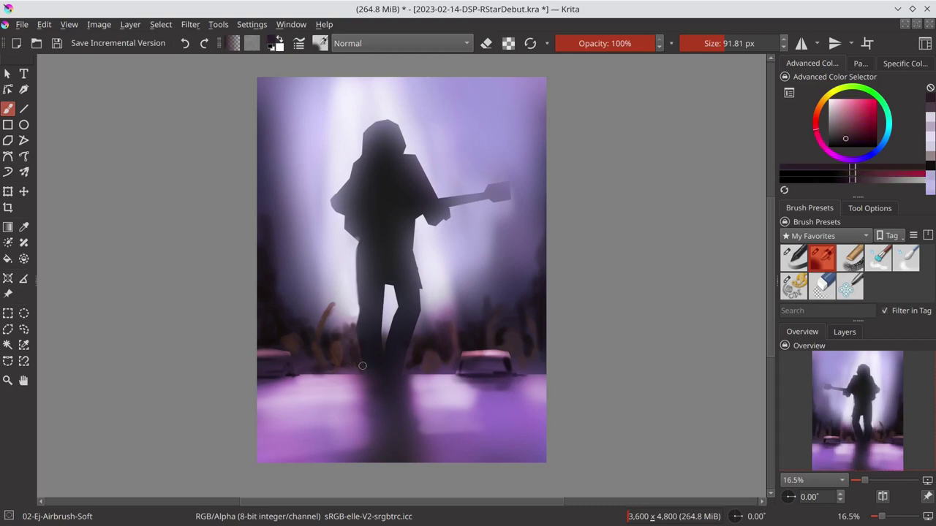
{"action": "left_click", "coordinate": [362, 365], "text": "ctrl"}
{"action": "left_click", "coordinate": [367, 352], "text": "ctrl"}
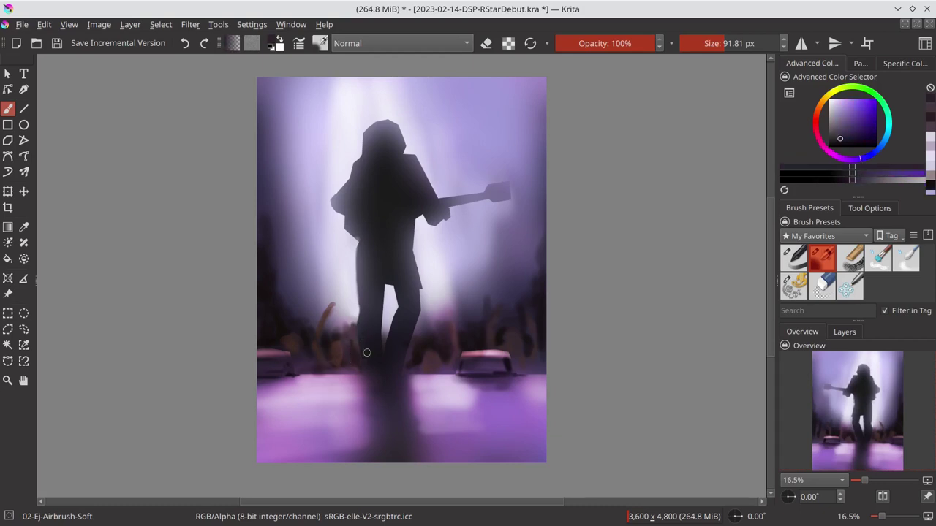
{"action": "left_click", "coordinate": [416, 279], "text": "ctrl"}
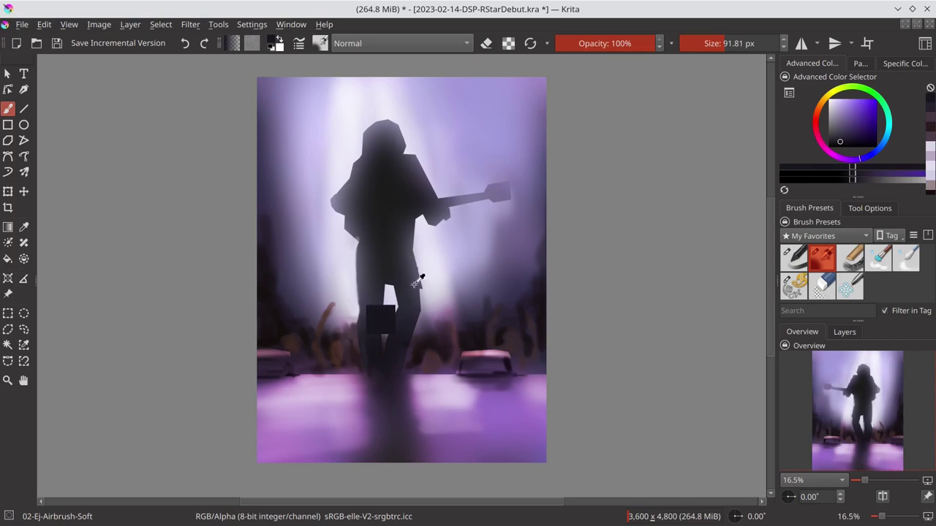
{"action": "left_click", "coordinate": [386, 319], "text": "ctrl"}
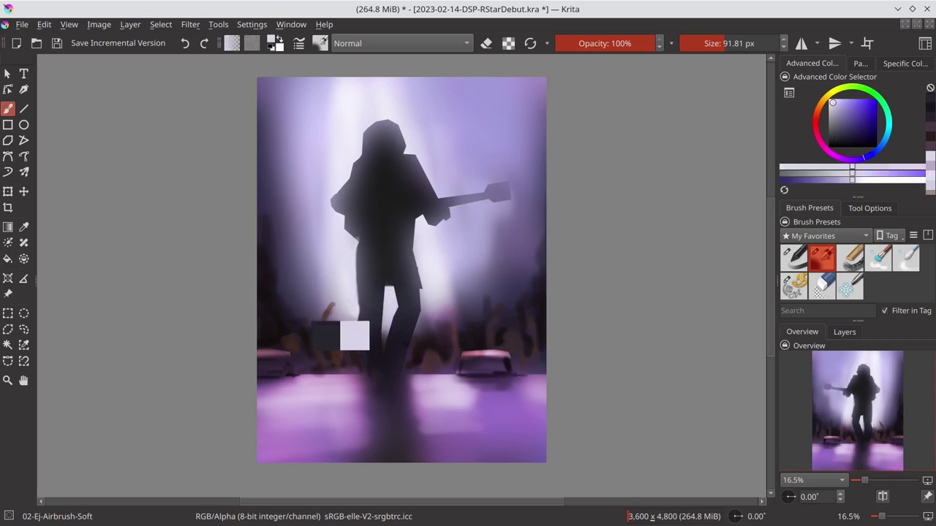
{"action": "left_click_drag", "start_coordinate": [386, 288], "coordinate": [385, 337]}
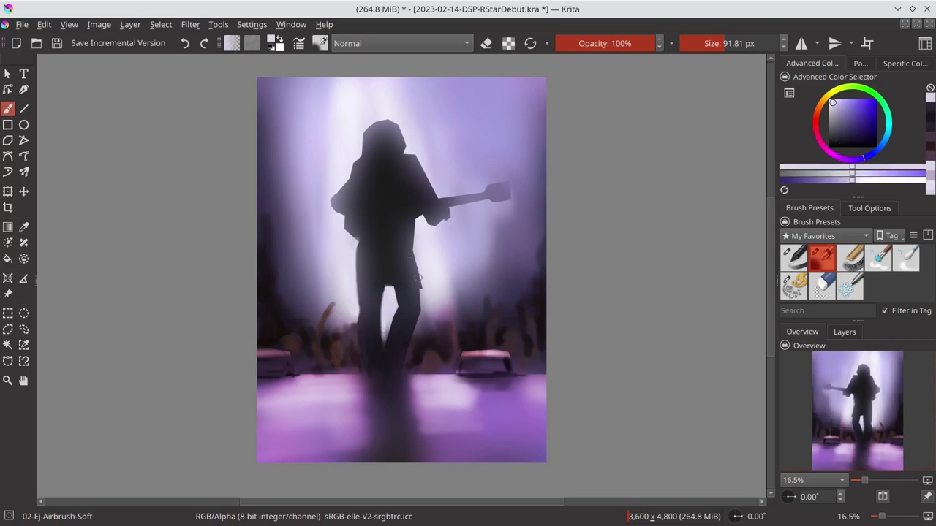
Shade the leg's right edge near-black and paint a dark belt line across the waist
{"action": "left_click", "coordinate": [413, 267], "text": "ctrl"}
{"action": "left_click", "coordinate": [387, 274], "text": "ctrl"}
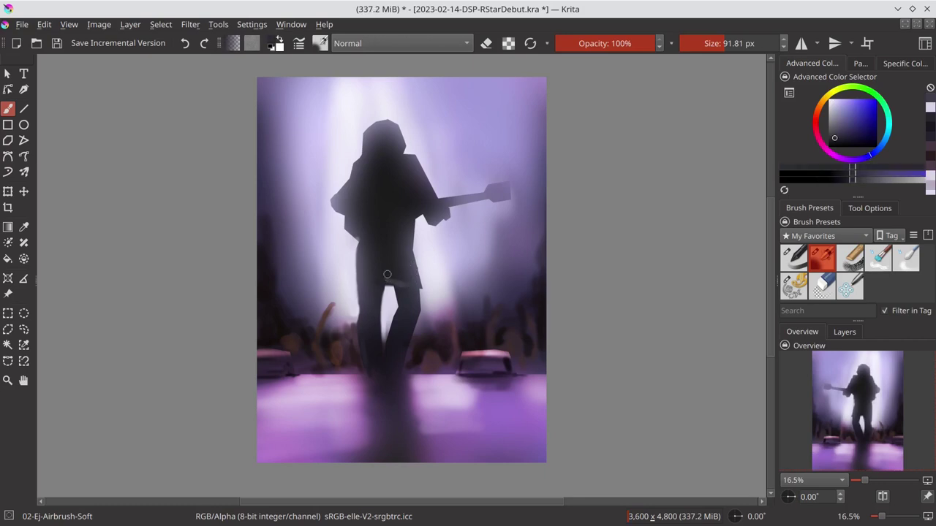
{"action": "left_click_drag", "start_coordinate": [406, 256], "coordinate": [419, 286]}
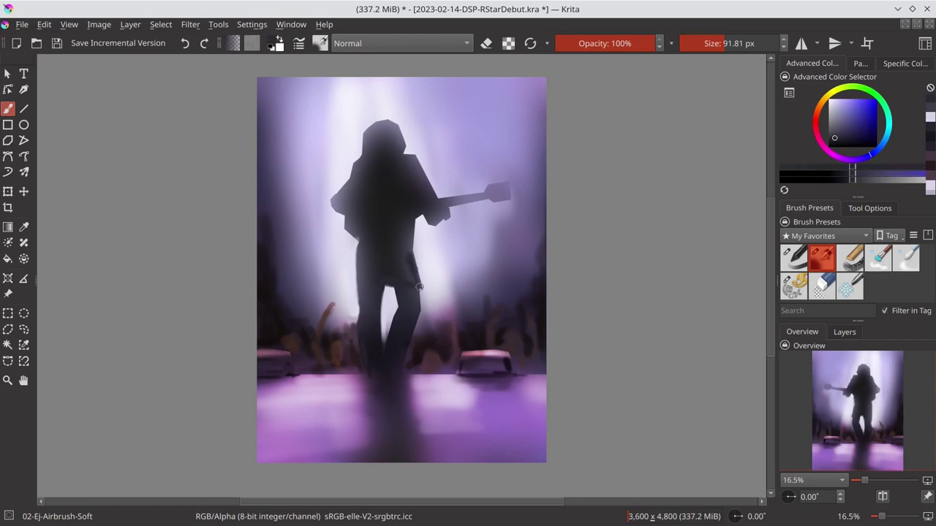
{"action": "left_click", "coordinate": [408, 258], "text": "ctrl"}
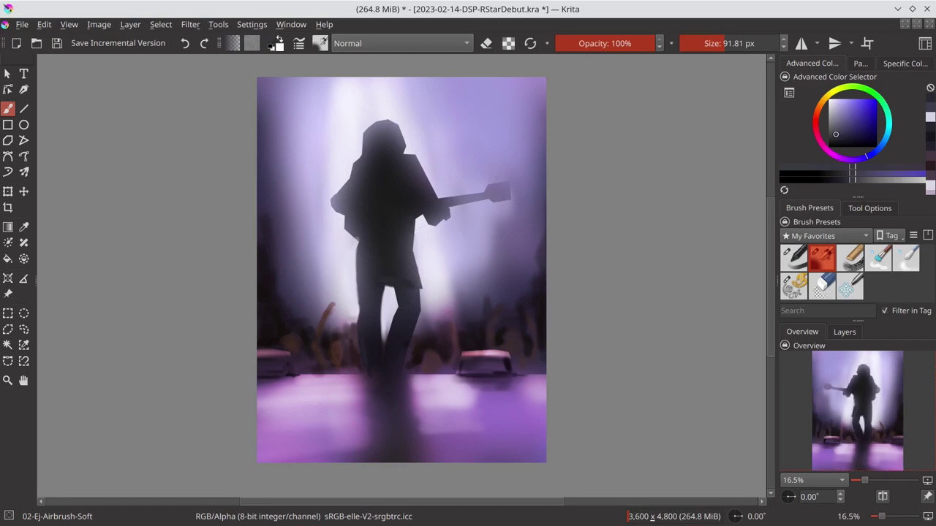
{"action": "left_click", "coordinate": [388, 260], "text": "ctrl"}
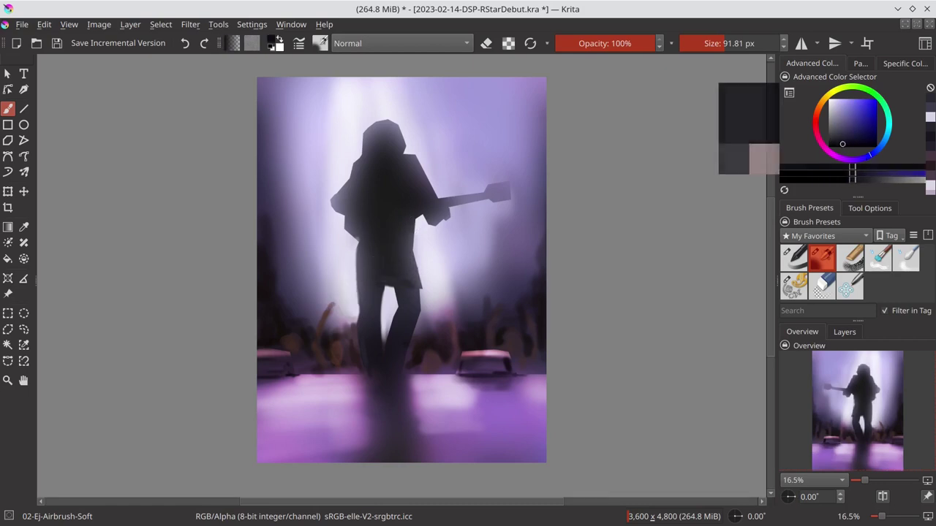
{"action": "left_click_drag", "start_coordinate": [368, 247], "coordinate": [399, 247]}
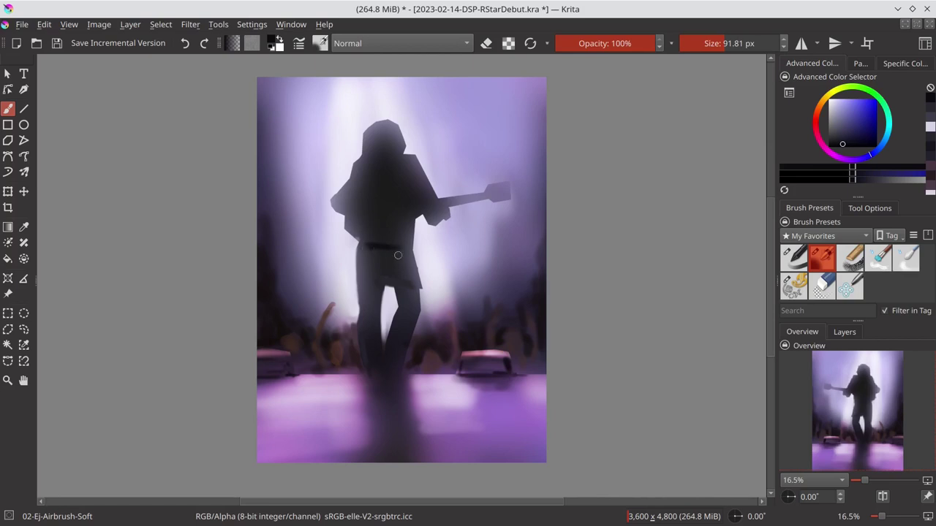
{"action": "mouse_move", "coordinate": [394, 264]}
{"action": "left_mouse_down", "text": "shift"}
{"action": "mouse_move", "coordinate": [372, 263]}
{"action": "mouse_move", "coordinate": [386, 272]}
{"action": "mouse_move", "coordinate": [367, 277]}
{"action": "mouse_move", "coordinate": [408, 279]}
{"action": "mouse_move", "coordinate": [397, 261]}
{"action": "left_mouse_up", "text": "shift"}
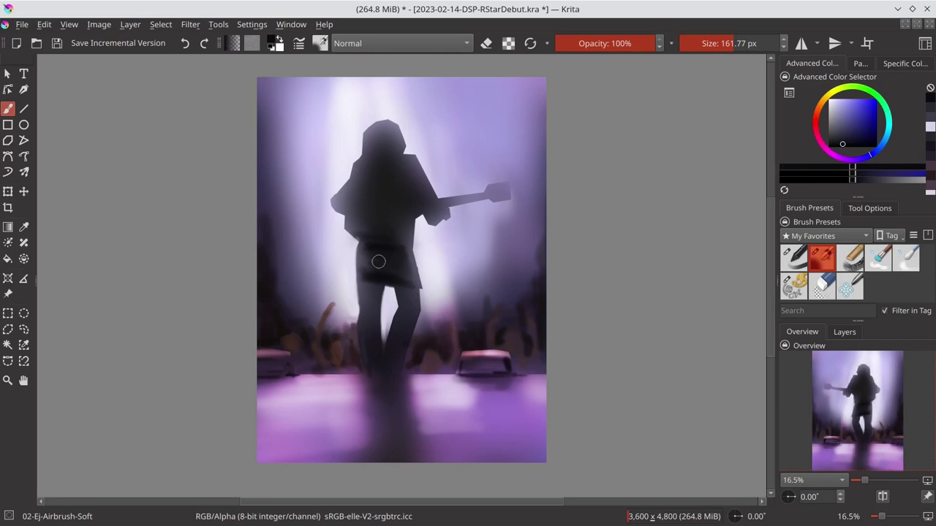
Resize the airbrush and darken the legs with soft strokes
{"action": "left_click_drag", "start_coordinate": [378, 259], "coordinate": [391, 274]}
{"action": "mouse_move", "coordinate": [376, 300]}
{"action": "left_mouse_down"}
{"action": "mouse_move", "coordinate": [369, 283]}
{"action": "mouse_move", "coordinate": [372, 343]}
{"action": "left_mouse_up"}
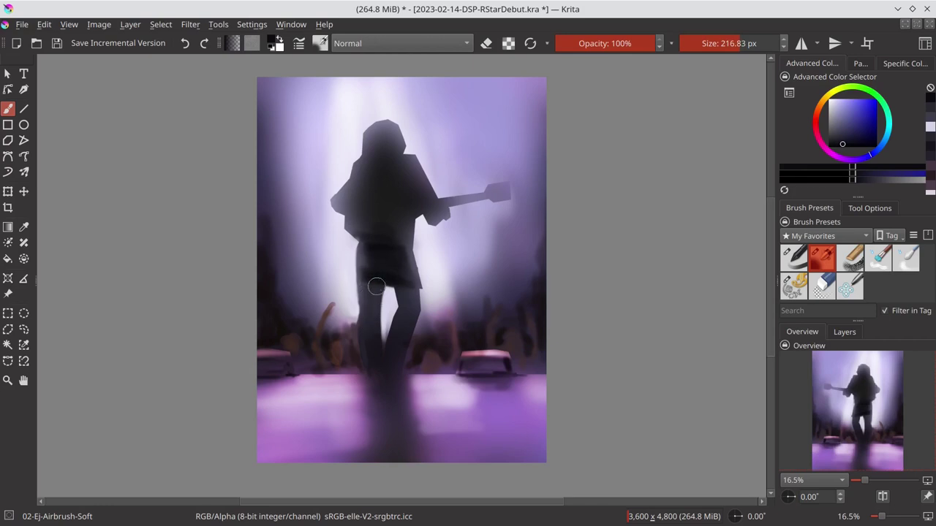
{"action": "left_click_drag", "start_coordinate": [408, 294], "coordinate": [398, 355]}
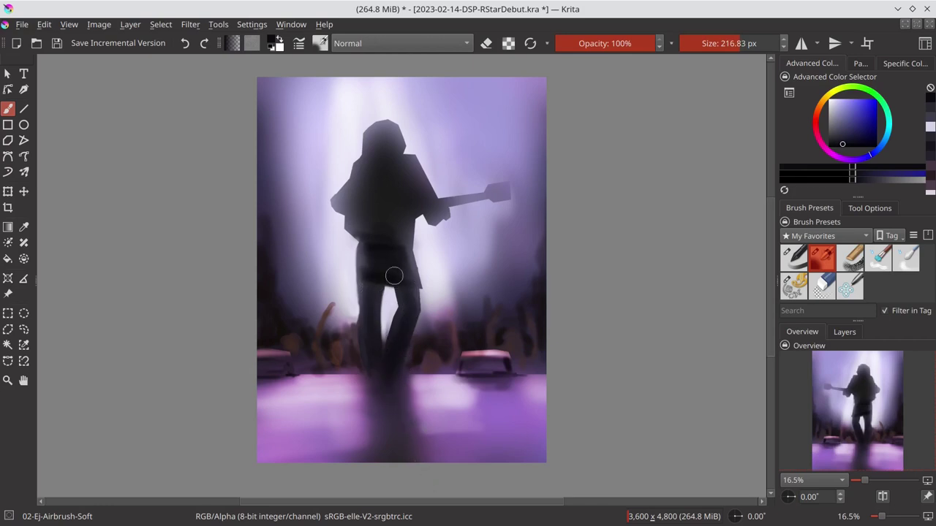
{"action": "key", "text": "bracketright"}
{"action": "key", "text": "bracketleft"}
{"action": "key", "text": "bracketleft"}
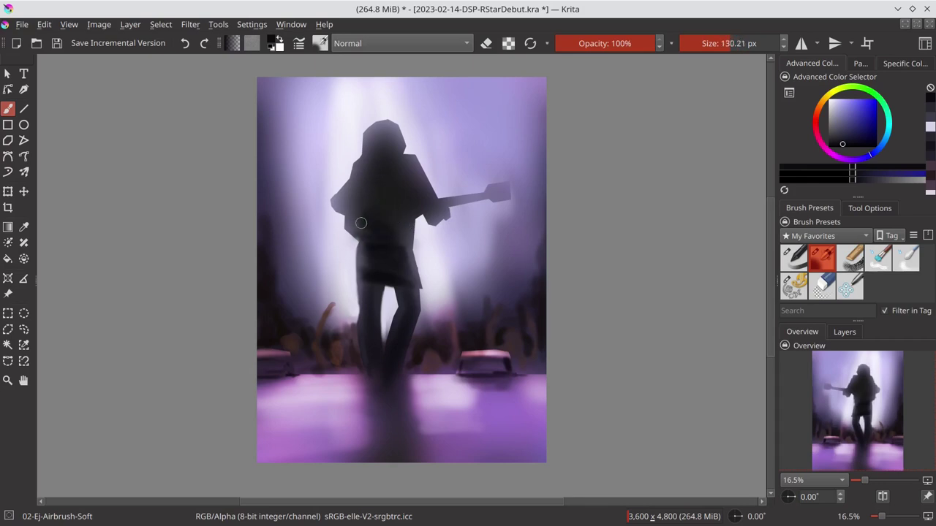
Sample grey-purple tones from the figure and softly shade the upper torso and shoulder
{"action": "key", "text": "bracketleft"}
{"action": "key", "text": "bracketleft"}
{"action": "key", "text": "bracketleft"}
{"action": "left_click", "coordinate": [365, 243], "text": "ctrl"}
{"action": "key", "text": "bracketleft"}
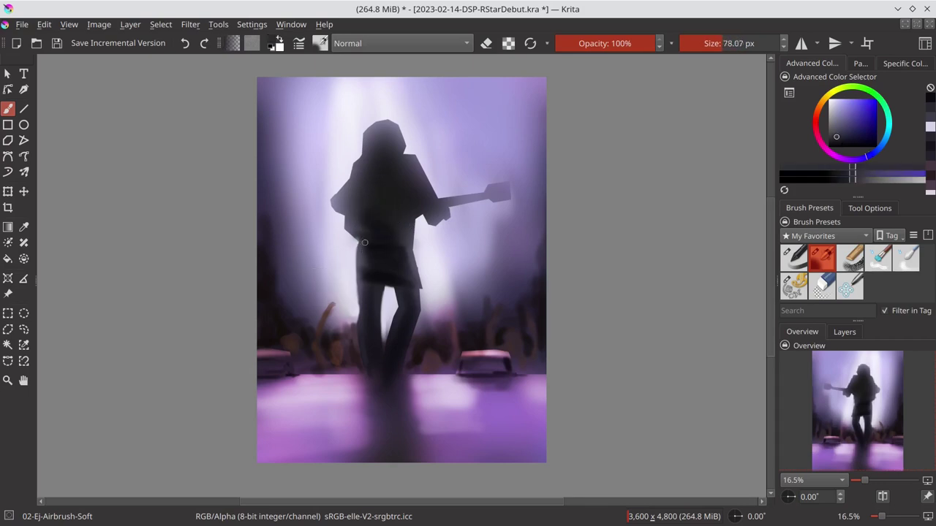
{"action": "left_click", "coordinate": [362, 242], "text": "ctrl"}
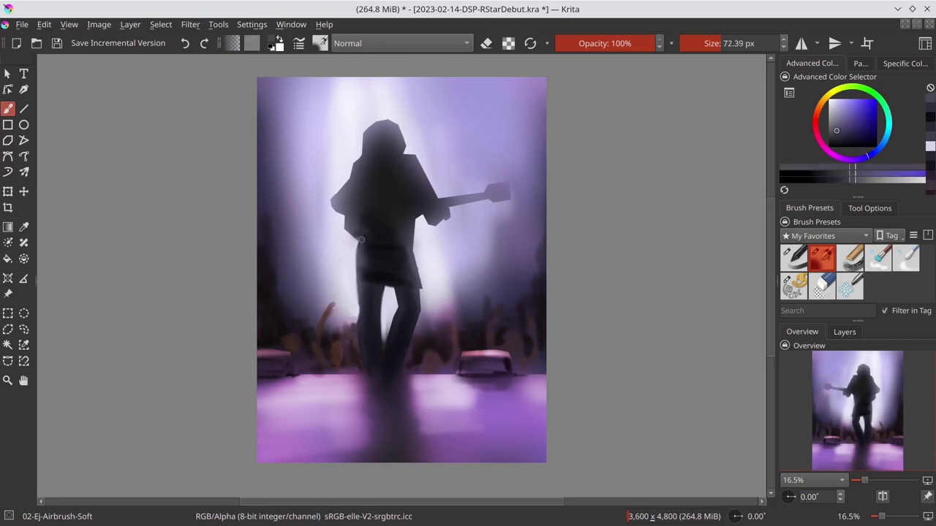
{"action": "left_click", "coordinate": [357, 234], "text": "ctrl"}
{"action": "key", "text": "bracketright"}
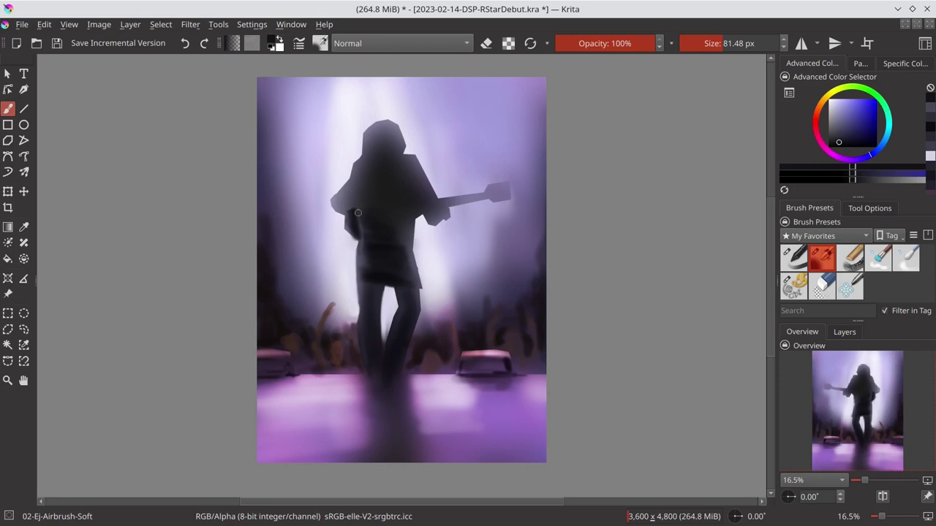
{"action": "left_click", "coordinate": [360, 242], "text": "ctrl"}
{"action": "left_click", "coordinate": [369, 241], "text": "ctrl"}
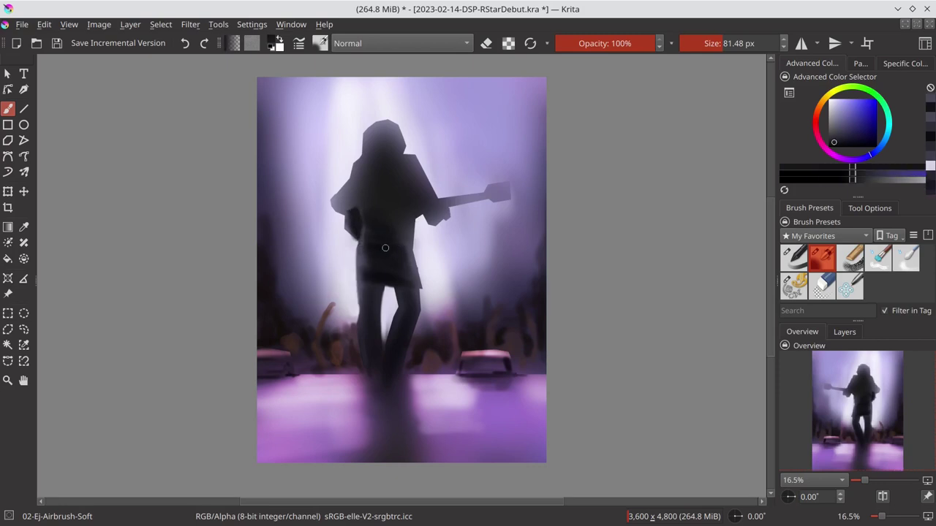
{"action": "left_click", "coordinate": [366, 217], "text": "ctrl"}
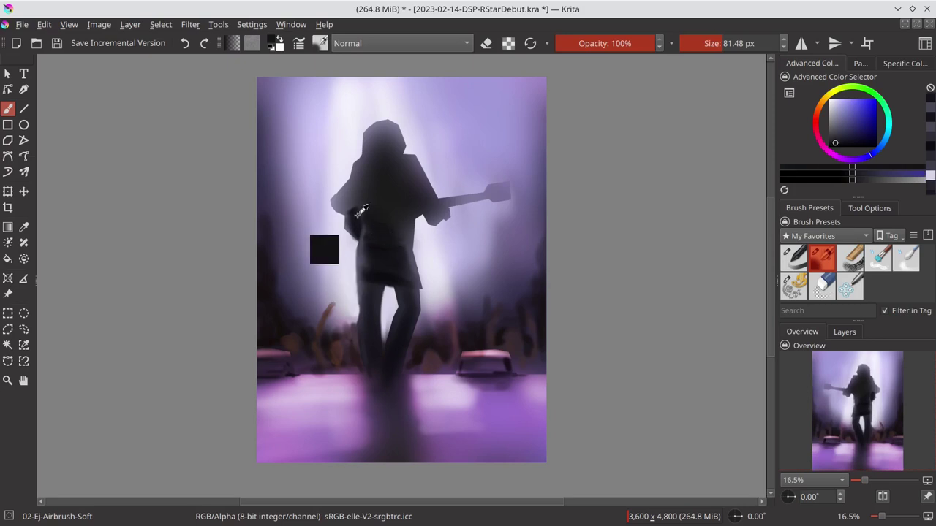
{"action": "mouse_move", "coordinate": [373, 193]}
{"action": "left_mouse_down"}
{"action": "mouse_move", "coordinate": [362, 183]}
{"action": "mouse_move", "coordinate": [371, 162]}
{"action": "left_mouse_up"}
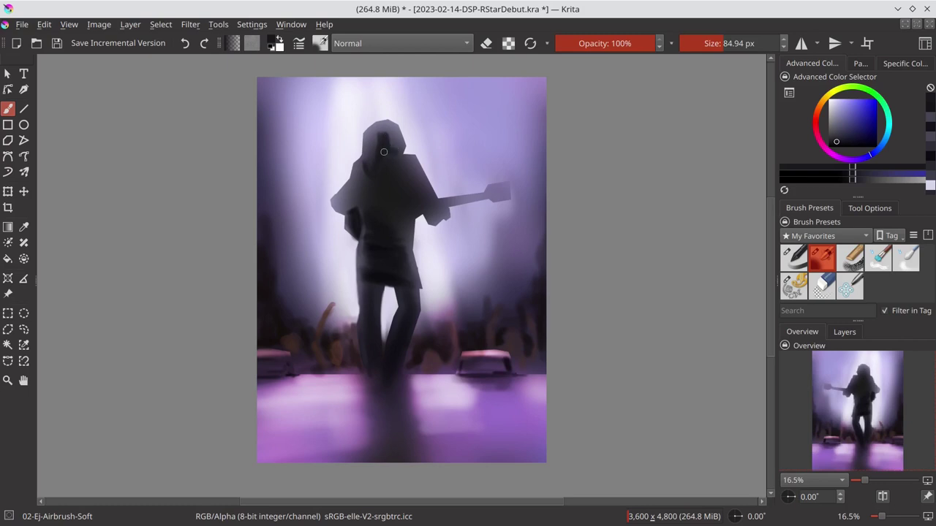
Resize the soft airbrush, trying sizes between about 66 and 101 px
{"action": "key", "text": "bracketright"}
{"action": "left_click_drag", "start_coordinate": [367, 199], "coordinate": [354, 205]}
{"action": "mouse_move", "coordinate": [400, 130]}
{"action": "left_mouse_down"}
{"action": "mouse_move", "coordinate": [395, 144]}
{"action": "mouse_move", "coordinate": [392, 133]}
{"action": "left_mouse_up"}
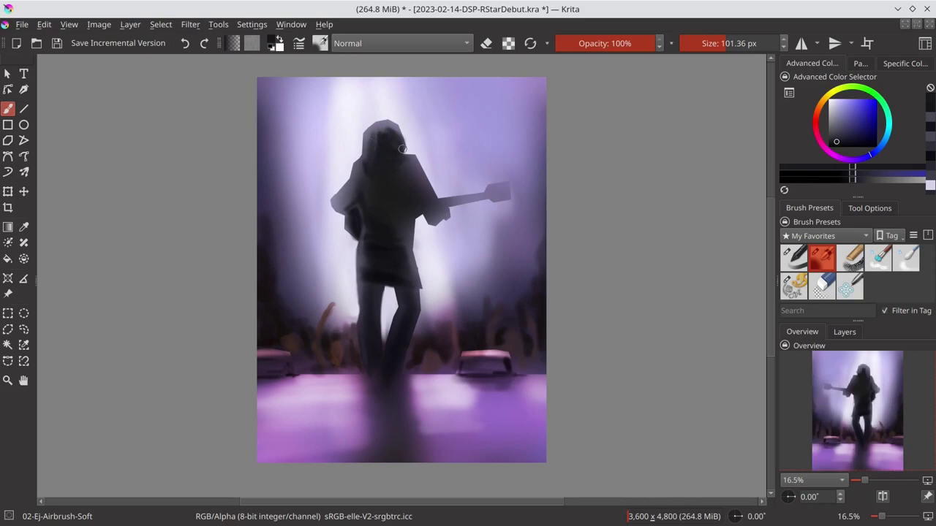
{"action": "left_click_drag", "start_coordinate": [385, 153], "coordinate": [358, 153]}
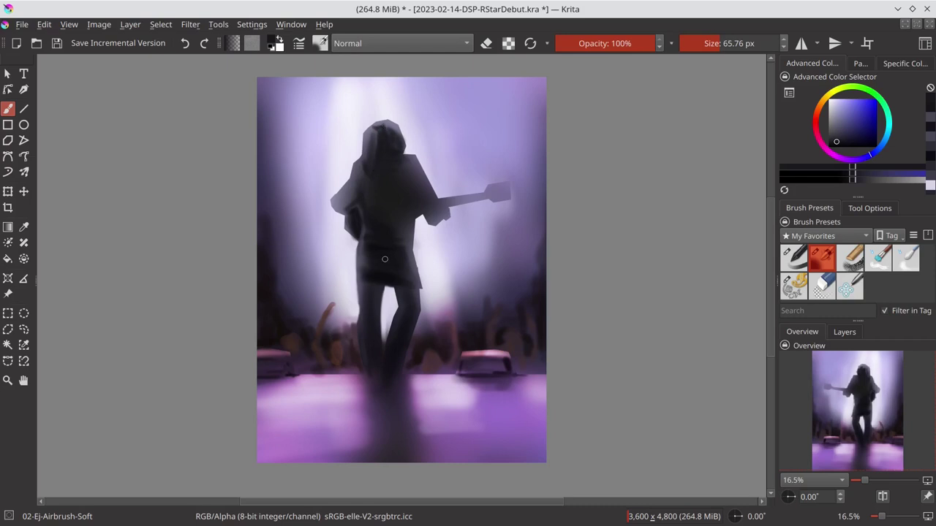
Pick lighter and darker purple-grey shading tones and set the airbrush to about 100 px
{"action": "left_click", "coordinate": [419, 158], "text": "ctrl"}
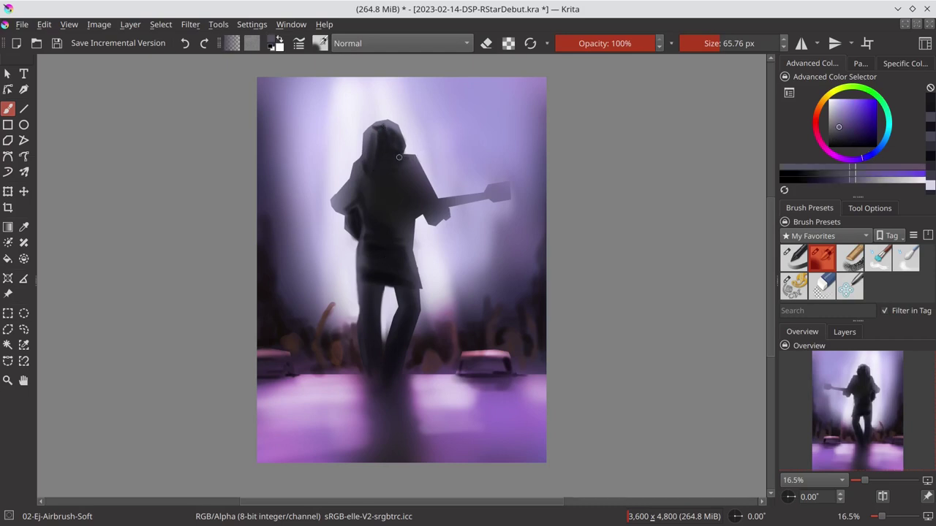
{"action": "left_click", "coordinate": [398, 162], "text": "ctrl"}
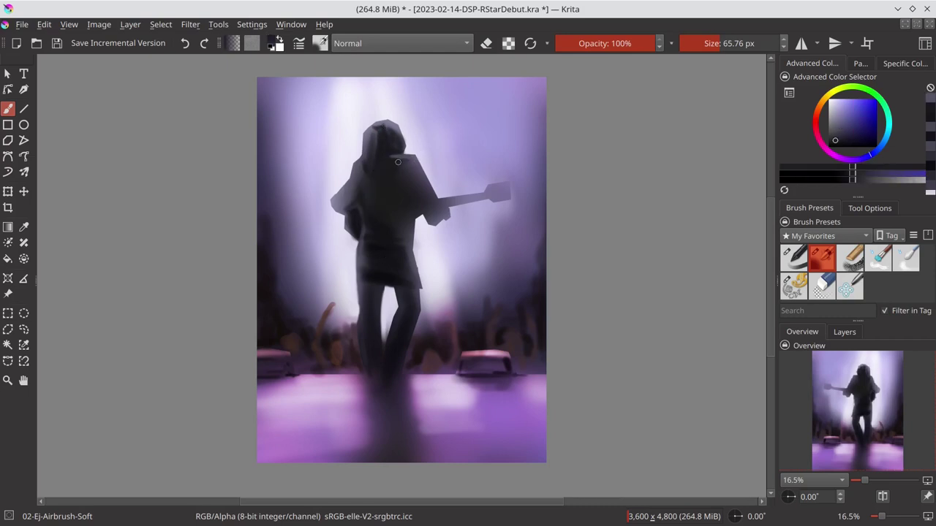
{"action": "left_click_drag", "start_coordinate": [391, 165], "coordinate": [413, 165]}
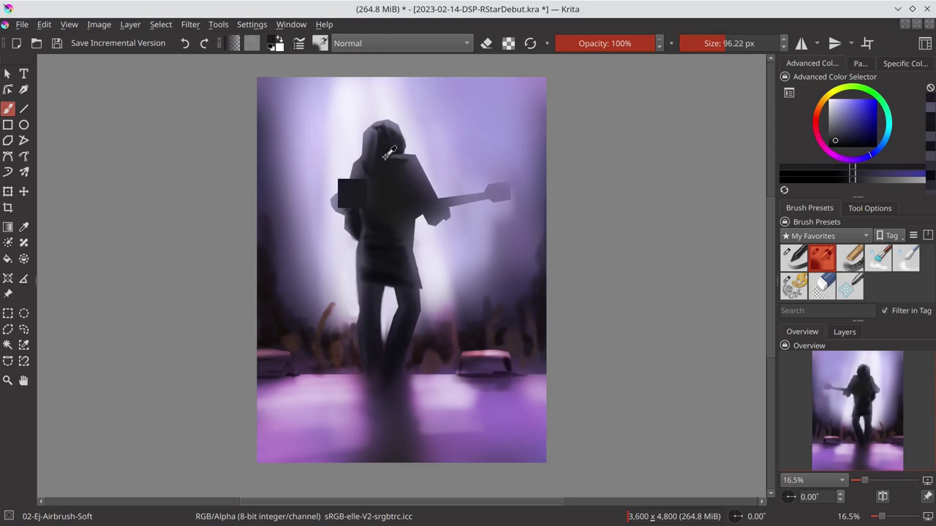
{"action": "left_click_drag", "start_coordinate": [423, 198], "coordinate": [414, 198]}
{"action": "left_click", "coordinate": [413, 222], "text": "ctrl"}
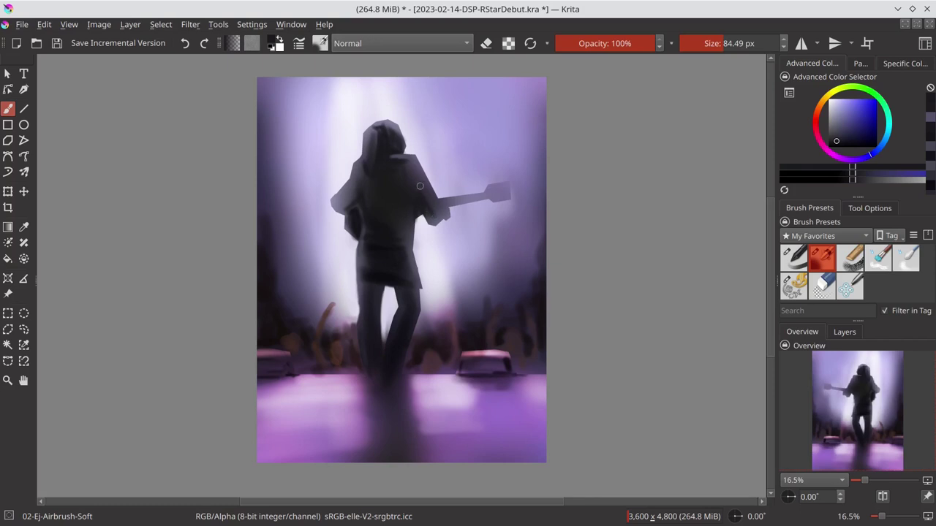
{"action": "left_click_drag", "start_coordinate": [411, 185], "coordinate": [491, 195]}
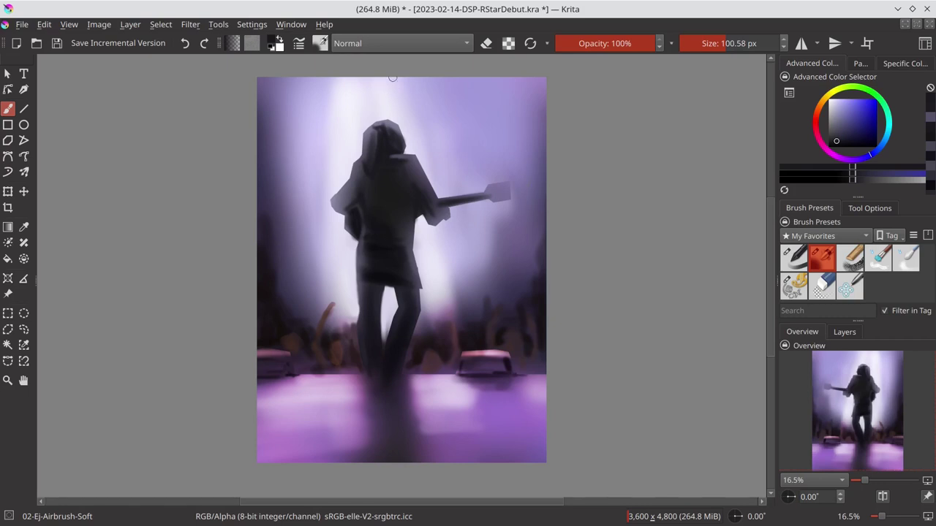
Switch the brush to Color blend mode and tint the legs a warm brown
{"action": "left_click", "coordinate": [400, 43]}
{"action": "left_click", "coordinate": [395, 22]}
{"action": "left_click", "coordinate": [820, 109]}
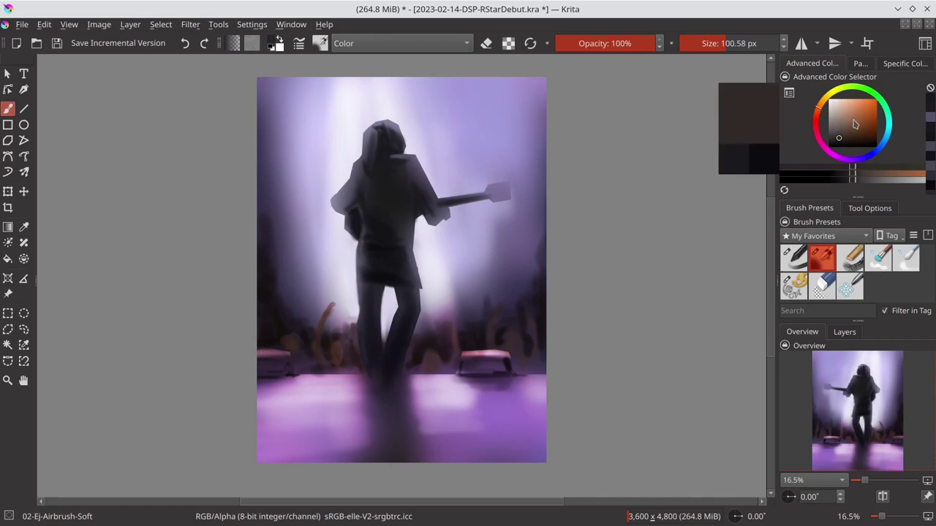
{"action": "mouse_move", "coordinate": [854, 125]}
{"action": "left_mouse_down"}
{"action": "mouse_move", "coordinate": [859, 132]}
{"action": "mouse_move", "coordinate": [853, 124]}
{"action": "left_mouse_up"}
{"action": "key", "text": "bracketright"}
{"action": "key", "text": "bracketright"}
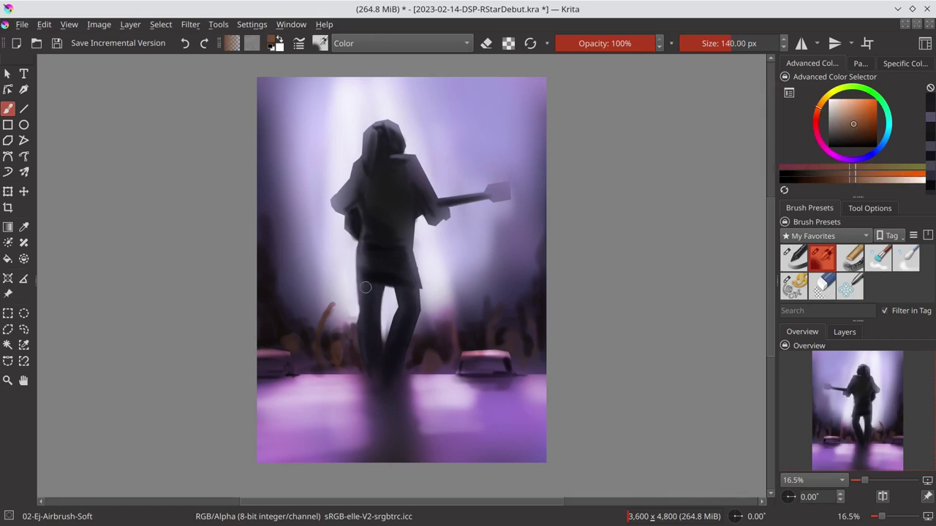
{"action": "mouse_move", "coordinate": [371, 291]}
{"action": "left_mouse_down"}
{"action": "mouse_move", "coordinate": [365, 326]}
{"action": "mouse_move", "coordinate": [379, 367]}
{"action": "mouse_move", "coordinate": [376, 296]}
{"action": "mouse_move", "coordinate": [368, 304]}
{"action": "left_mouse_up"}
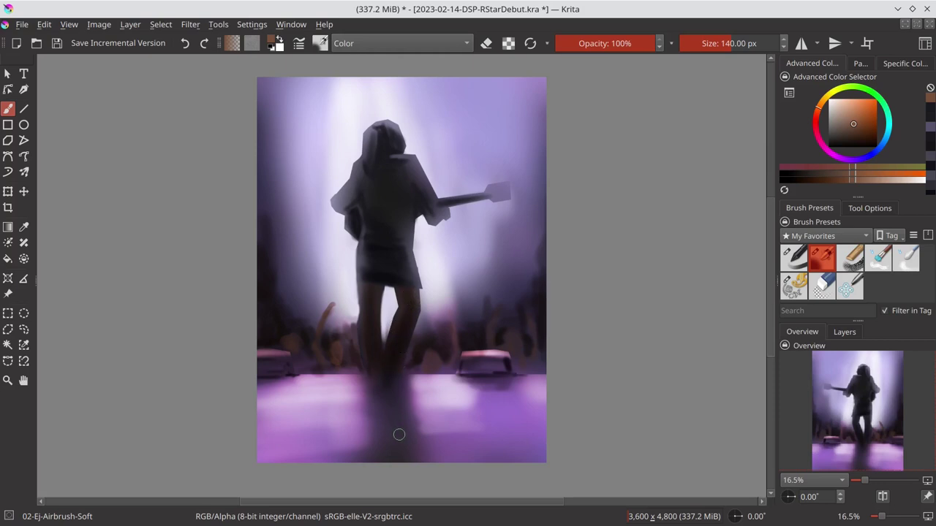
Airbrush a light peach skin tone over both of the guitarist's legs
{"action": "left_click", "coordinate": [852, 114]}
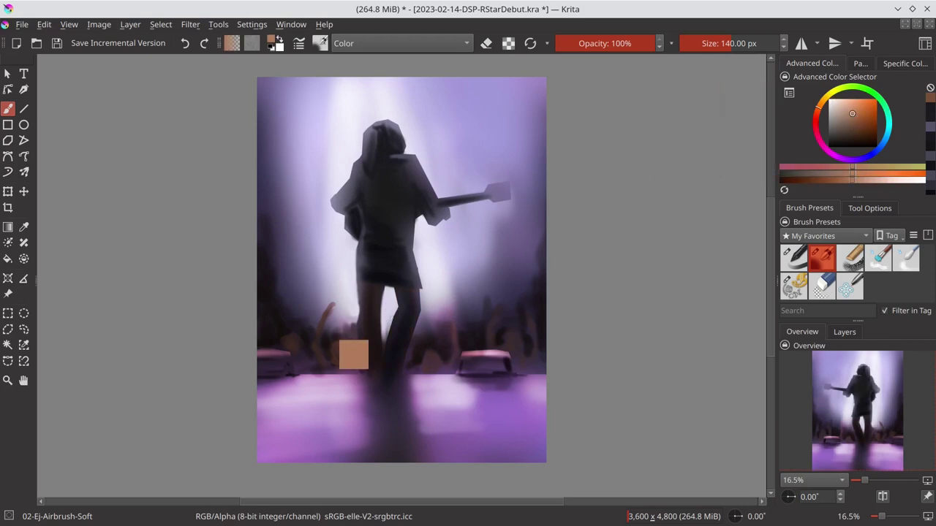
{"action": "left_click_drag", "start_coordinate": [361, 284], "coordinate": [381, 341]}
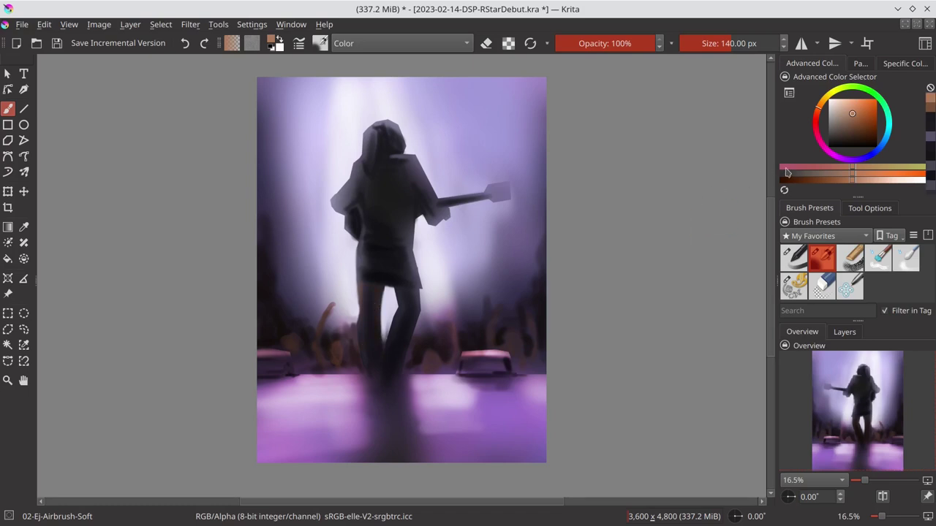
{"action": "left_click", "coordinate": [850, 109]}
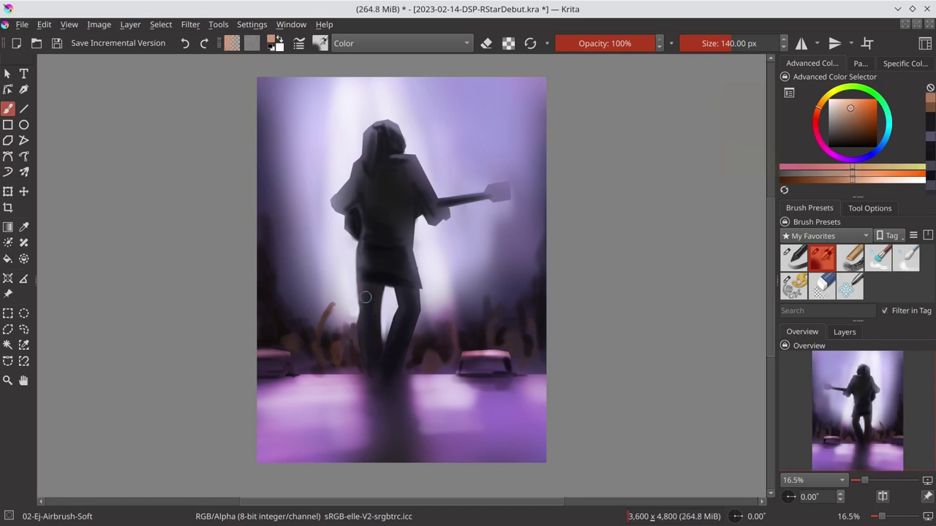
{"action": "left_click_drag", "start_coordinate": [368, 285], "coordinate": [380, 364]}
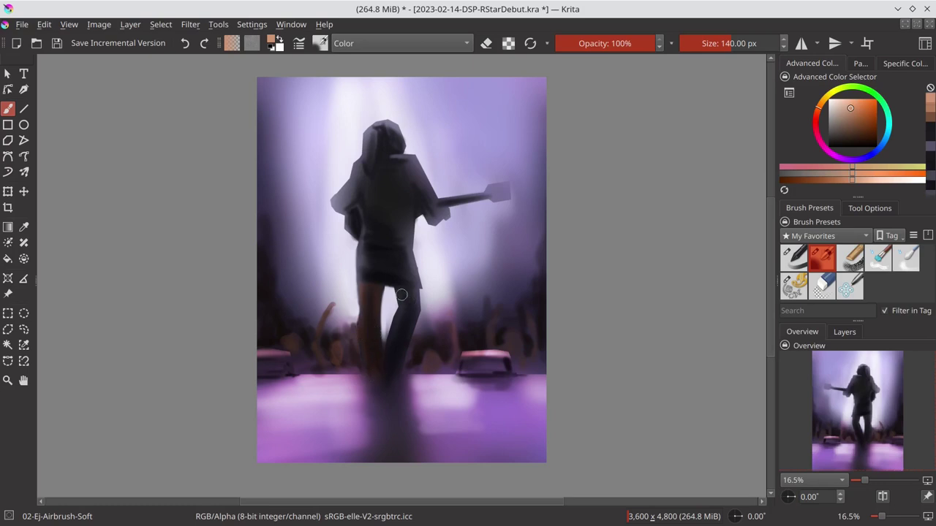
{"action": "mouse_move", "coordinate": [406, 311]}
{"action": "left_mouse_down"}
{"action": "mouse_move", "coordinate": [413, 293]}
{"action": "mouse_move", "coordinate": [388, 364]}
{"action": "left_mouse_up"}
Airbrush the shirt dark red across the shoulder and side, then save the painting
{"action": "left_click", "coordinate": [817, 121]}
{"action": "left_click", "coordinate": [856, 127]}
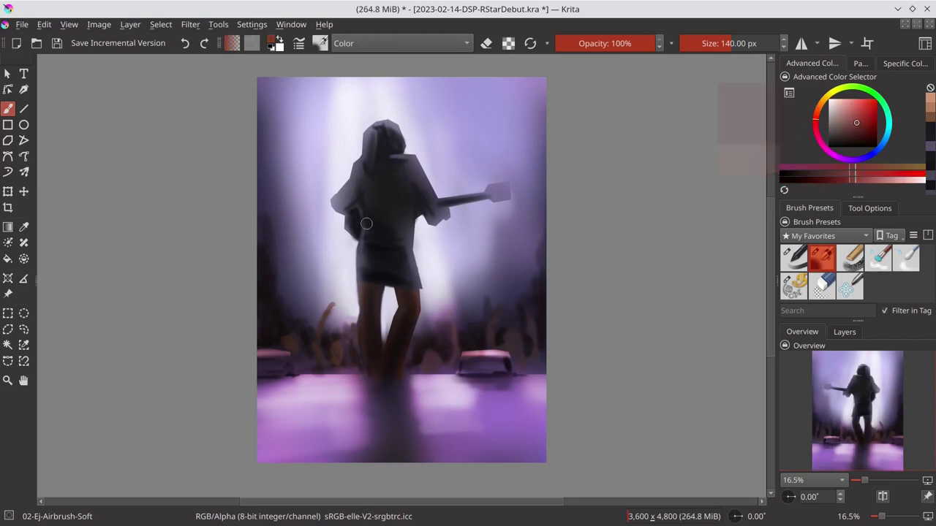
{"action": "mouse_move", "coordinate": [347, 204]}
{"action": "left_mouse_down"}
{"action": "mouse_move", "coordinate": [382, 200]}
{"action": "mouse_move", "coordinate": [404, 176]}
{"action": "mouse_move", "coordinate": [423, 208]}
{"action": "mouse_move", "coordinate": [419, 170]}
{"action": "mouse_move", "coordinate": [448, 217]}
{"action": "left_mouse_up"}
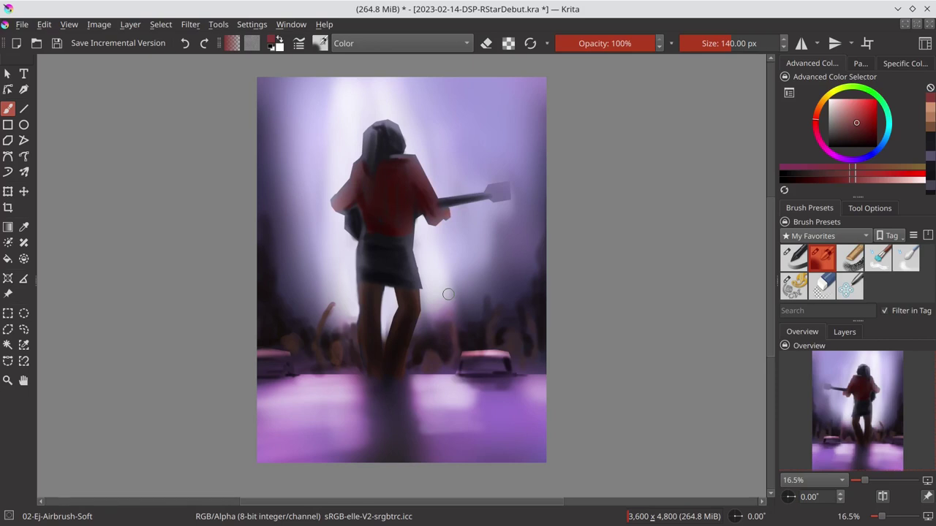
{"action": "key", "text": "ctrl+s"}
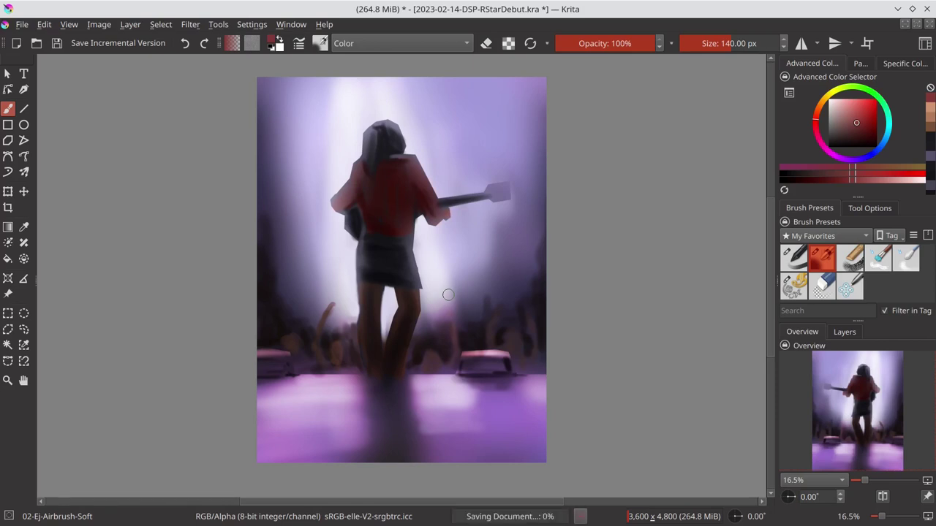
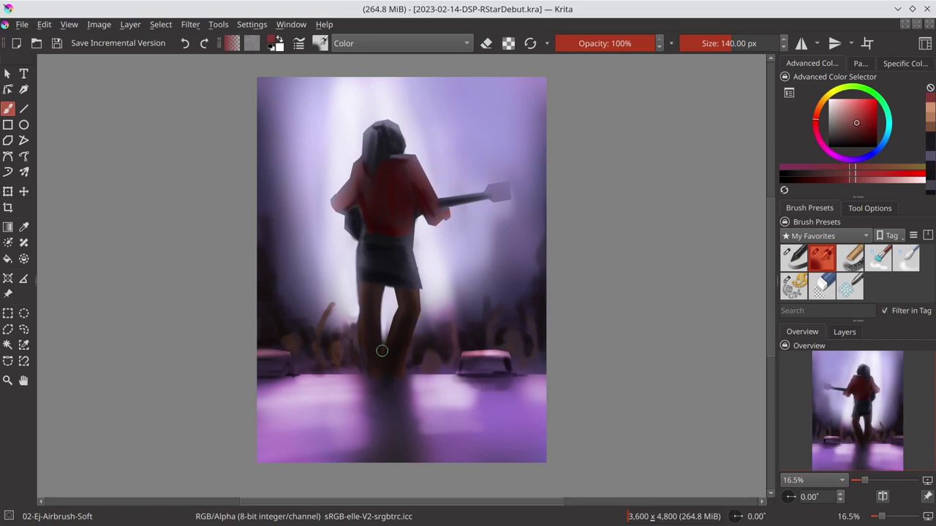
Reset the brush to Normal blending and show the line sketch layer for reference
{"action": "left_click", "coordinate": [390, 43]}
{"action": "left_click", "coordinate": [381, 95]}
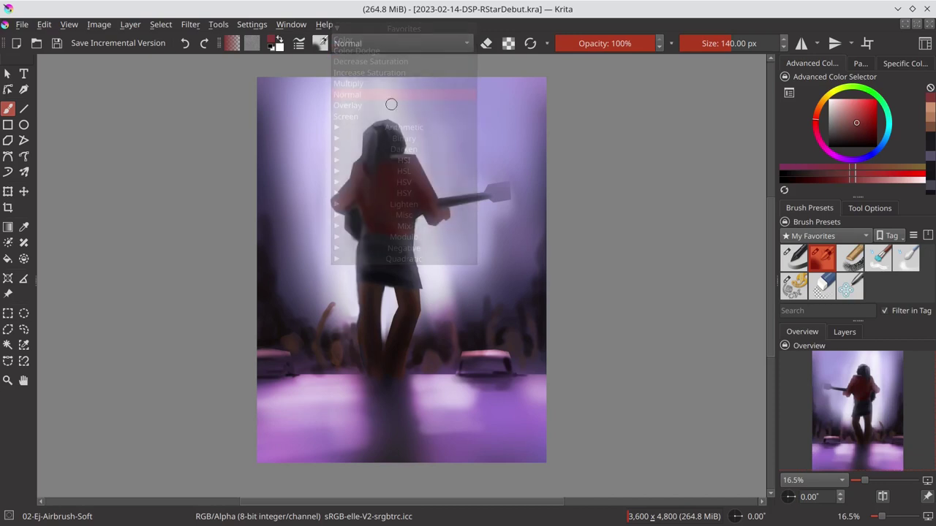
{"action": "left_click", "coordinate": [844, 332]}
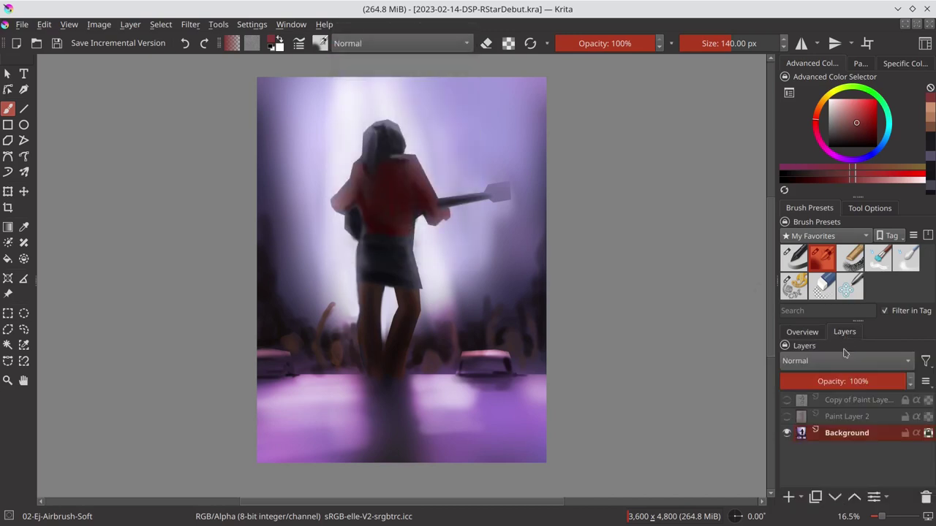
{"action": "left_click", "coordinate": [787, 401]}
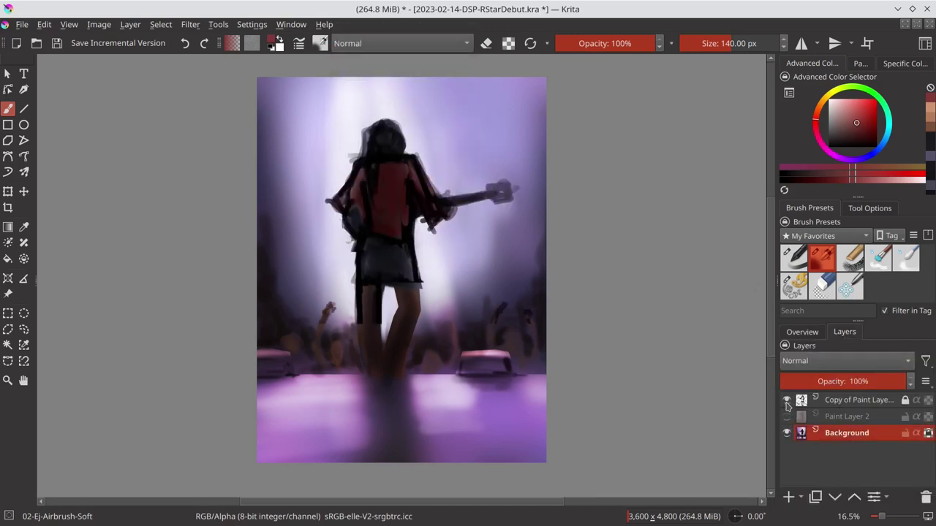
Paint dark orange-brown shoes at the guitarist's feet with a smaller brush, then hide the sketch
{"action": "left_click", "coordinate": [400, 355], "text": "ctrl"}
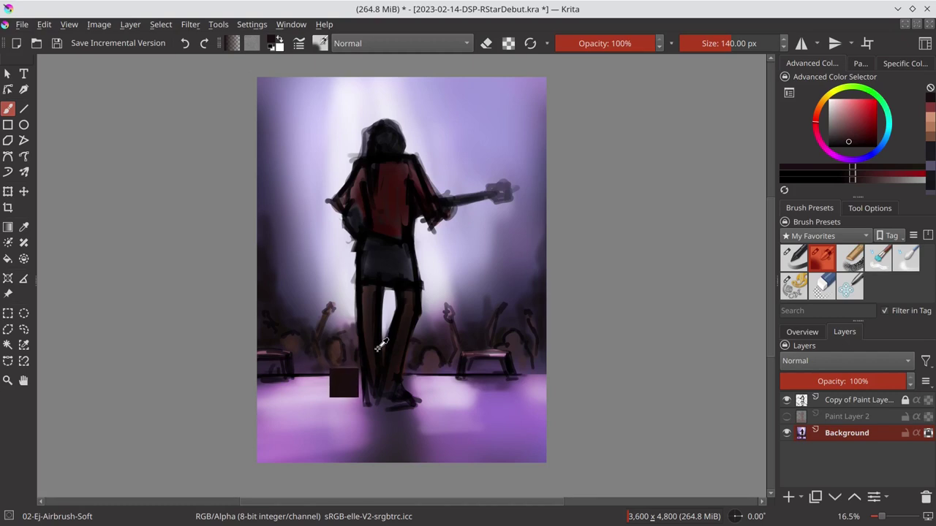
{"action": "left_click", "coordinate": [838, 172]}
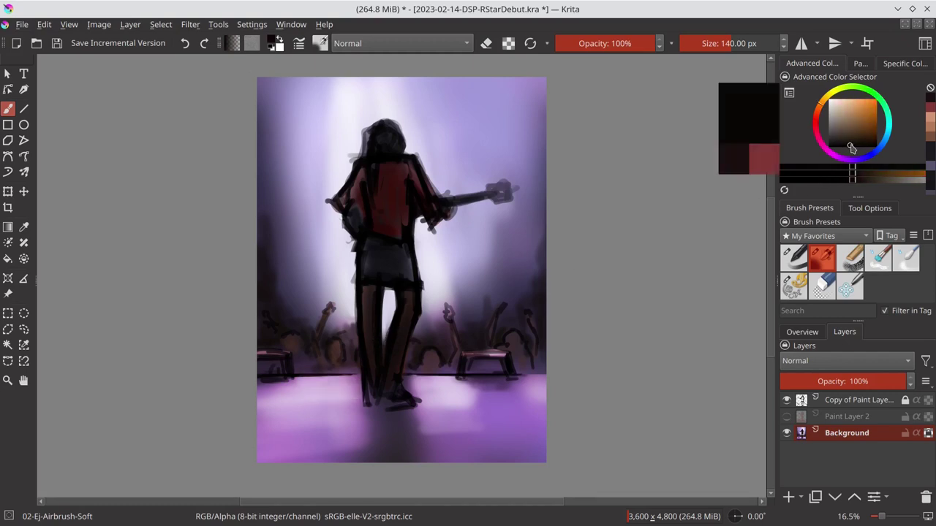
{"action": "left_click_drag", "start_coordinate": [395, 409], "coordinate": [379, 408]}
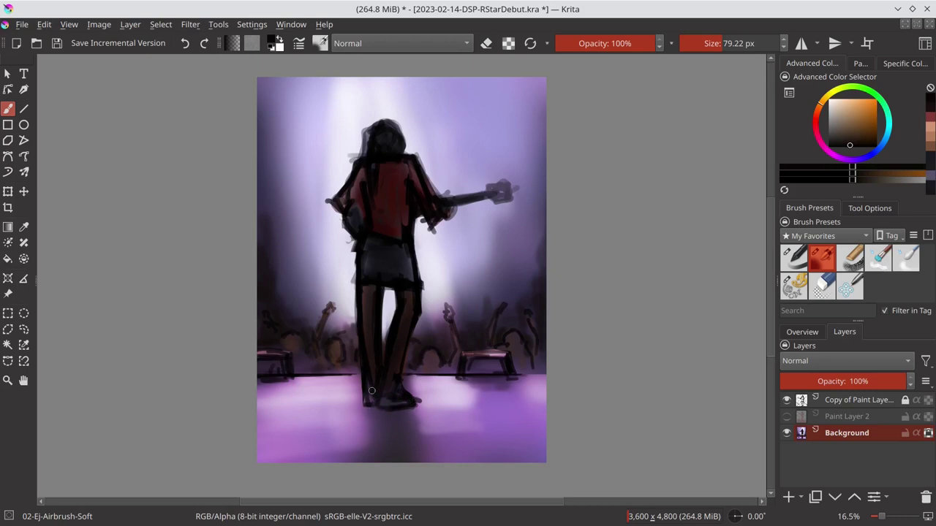
{"action": "left_click", "coordinate": [787, 400]}
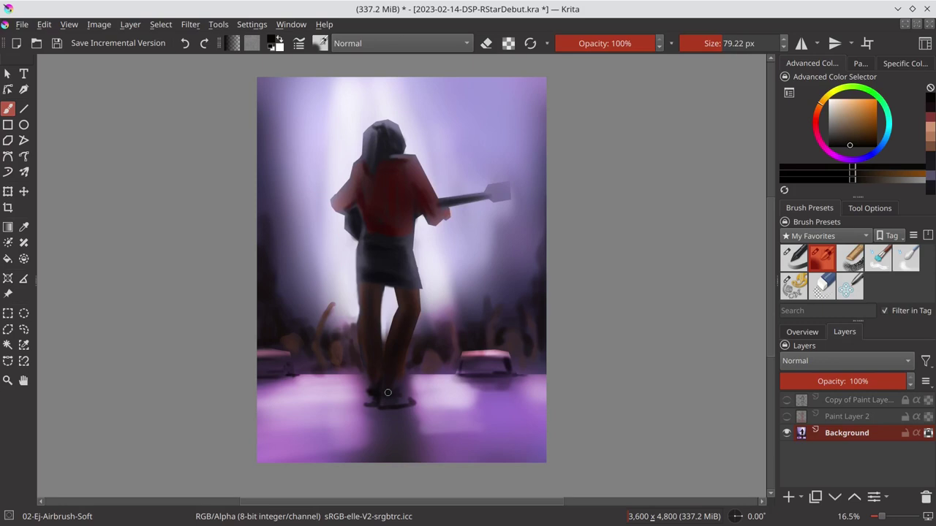
Sample dark and light purple tones from the painting around the feet
{"action": "left_click", "coordinate": [366, 402], "text": "ctrl"}
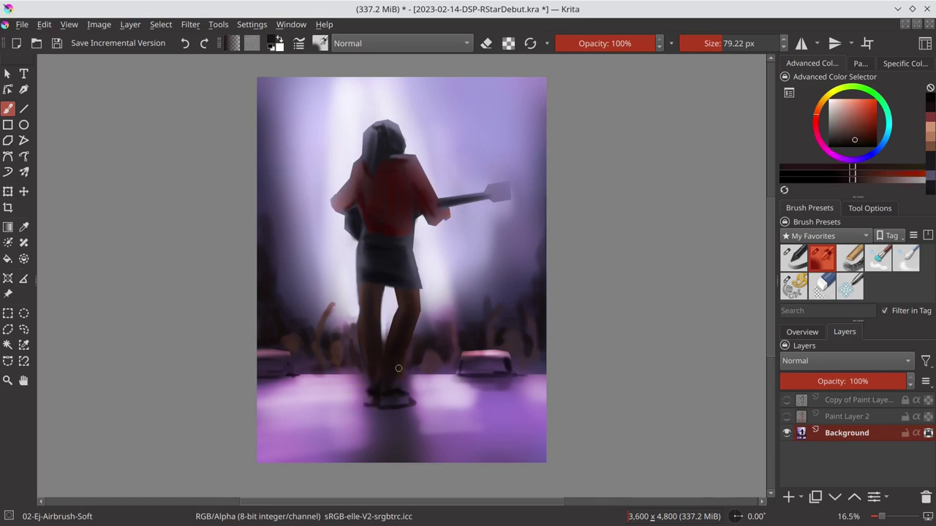
{"action": "left_click", "coordinate": [380, 409], "text": "ctrl"}
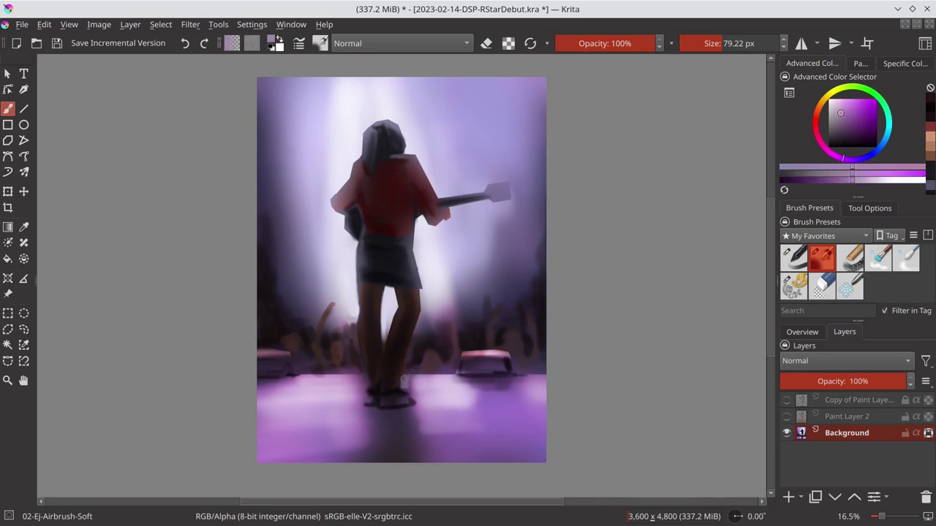
{"action": "left_click", "coordinate": [402, 396], "text": "ctrl"}
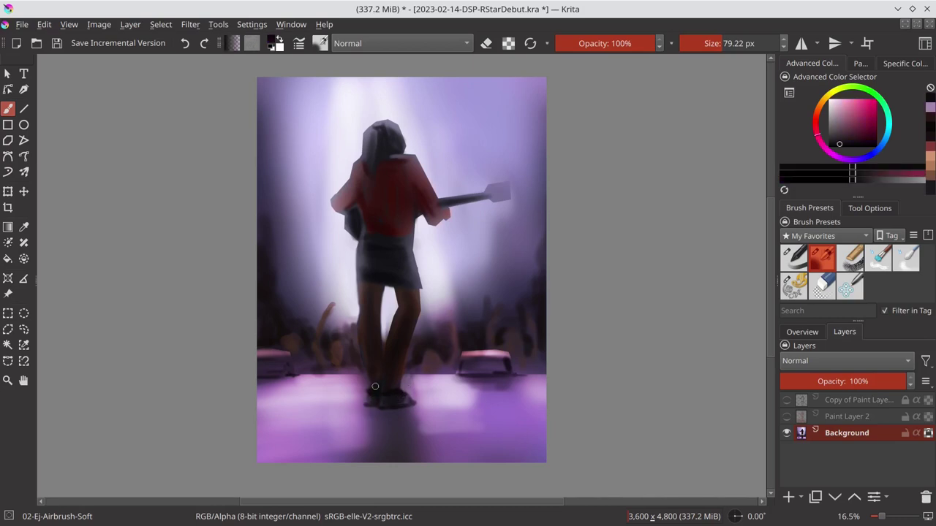
{"action": "left_click", "coordinate": [361, 358], "text": "ctrl"}
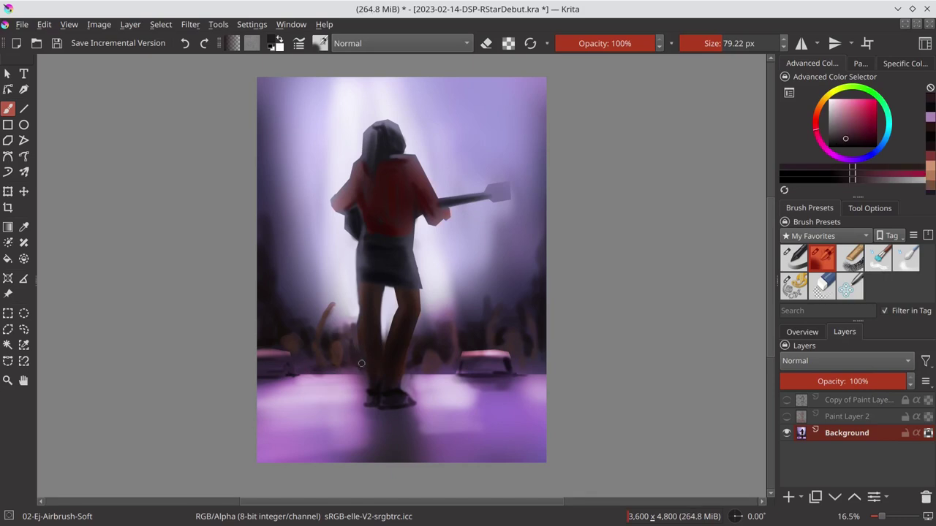
{"action": "left_click", "coordinate": [368, 339], "text": "ctrl"}
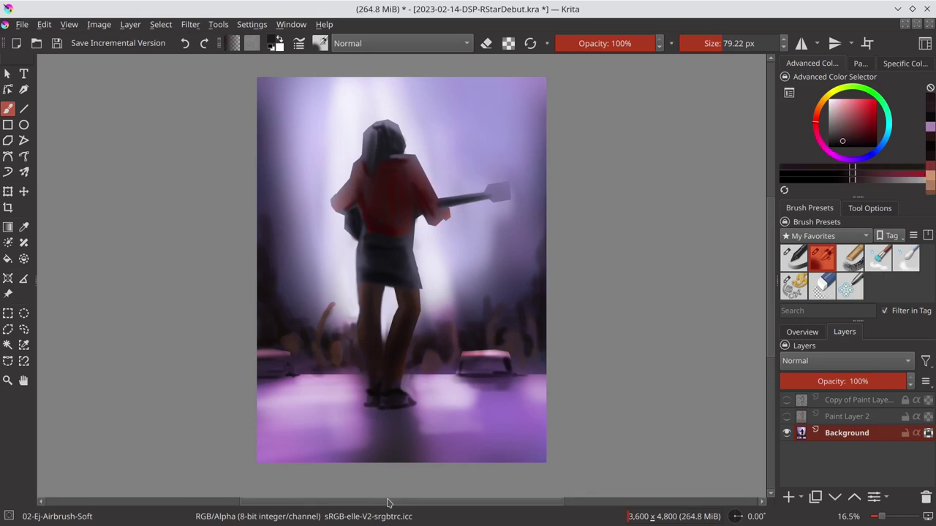
{"action": "left_click", "coordinate": [422, 251], "text": "ctrl"}
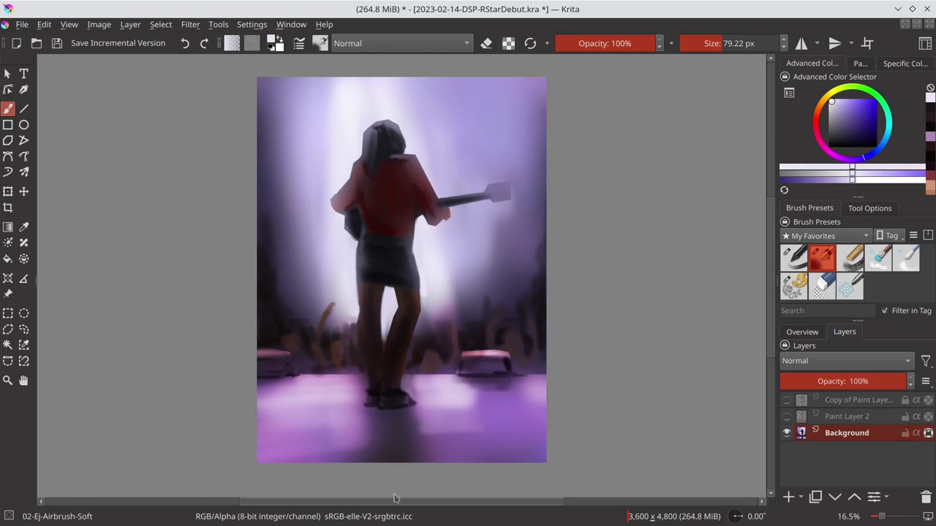
{"action": "left_click", "coordinate": [370, 395], "text": "ctrl"}
{"action": "left_click", "coordinate": [370, 399], "text": "ctrl"}
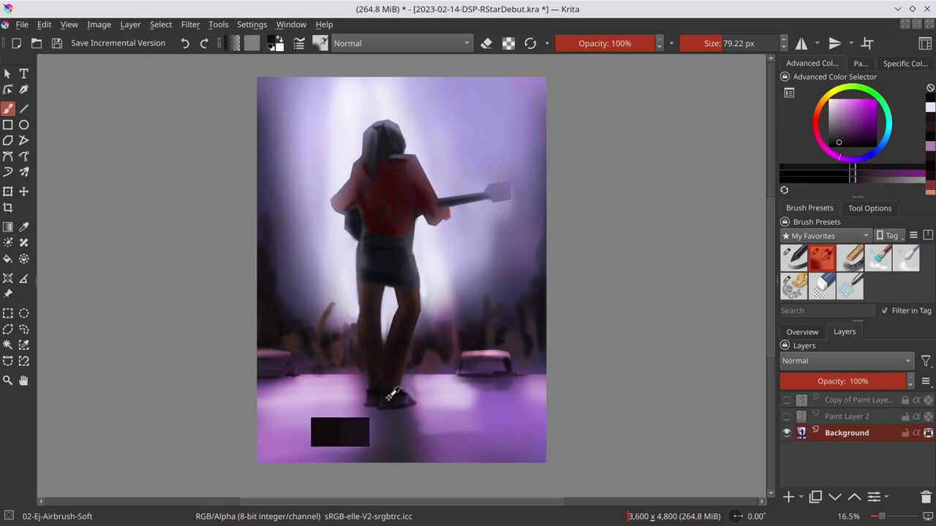
Enlarge the brush and paint dark shadow strokes around and below the feet
{"action": "key", "text": "bracketright"}
{"action": "key", "text": "bracketright"}
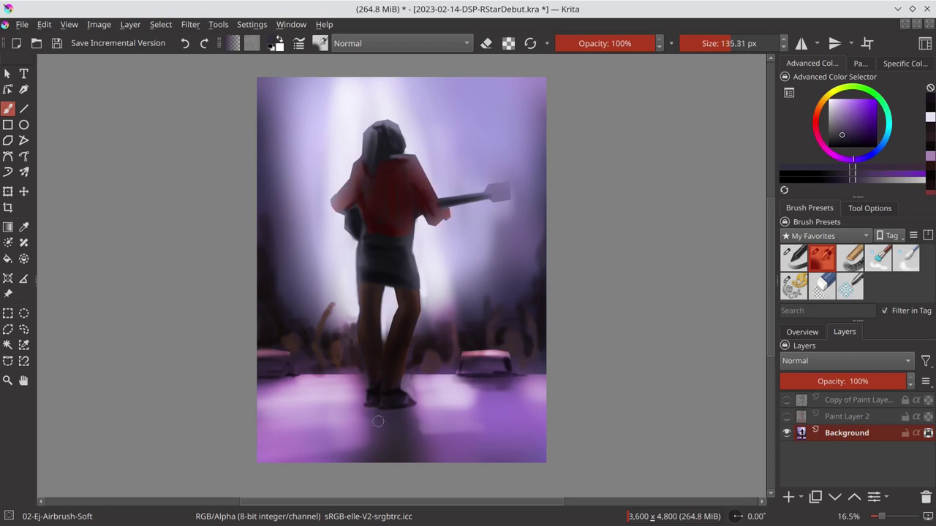
{"action": "left_click", "coordinate": [384, 416], "text": "ctrl"}
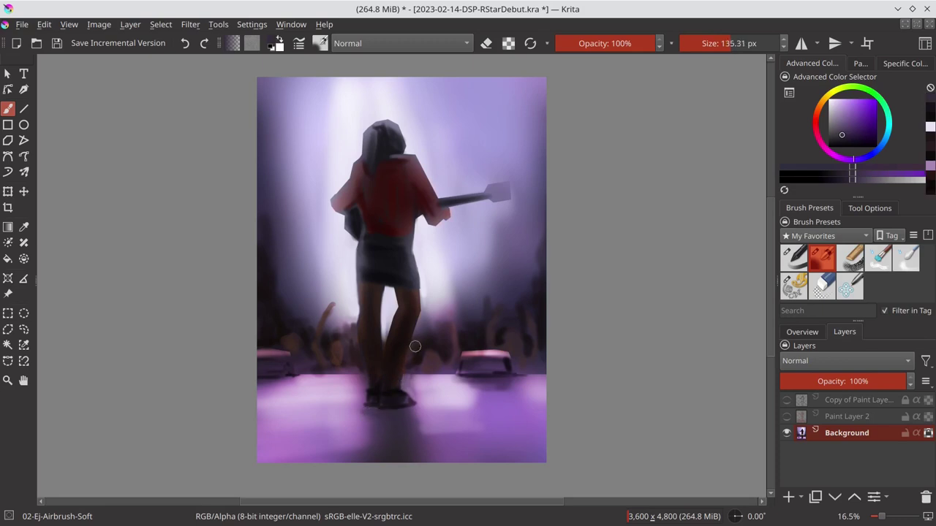
{"action": "left_click", "coordinate": [395, 415], "text": "ctrl"}
{"action": "key", "text": "bracketright"}
{"action": "key", "text": "bracketright"}
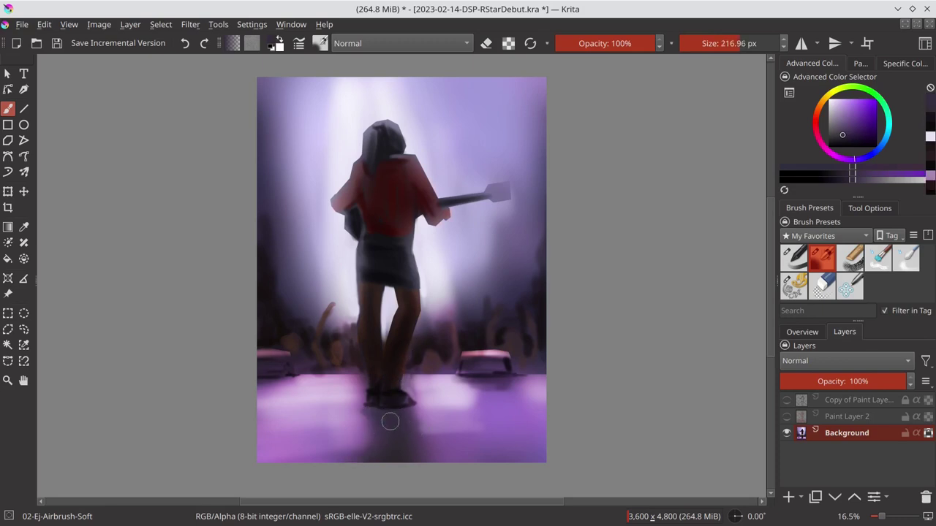
{"action": "mouse_move", "coordinate": [386, 418]}
{"action": "left_mouse_down"}
{"action": "mouse_move", "coordinate": [369, 422]}
{"action": "mouse_move", "coordinate": [417, 447]}
{"action": "left_mouse_up"}
{"action": "left_click", "coordinate": [402, 426], "text": "ctrl"}
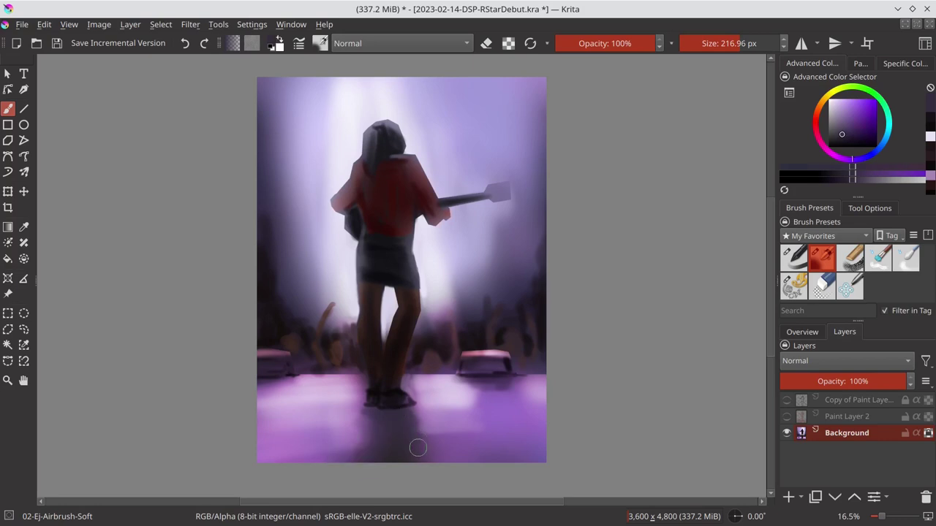
{"action": "left_click", "coordinate": [375, 415], "text": "ctrl"}
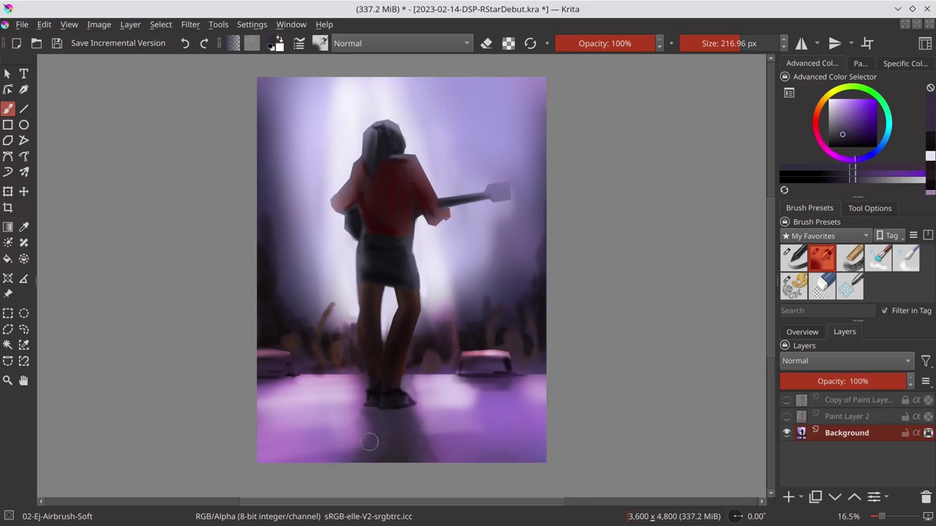
Lighten the left leg with a light pink-violet stroke and save the painting
{"action": "left_click", "coordinate": [359, 403], "text": "ctrl"}
{"action": "left_click", "coordinate": [357, 381], "text": "ctrl"}
{"action": "left_click_drag", "start_coordinate": [358, 379], "coordinate": [360, 400]}
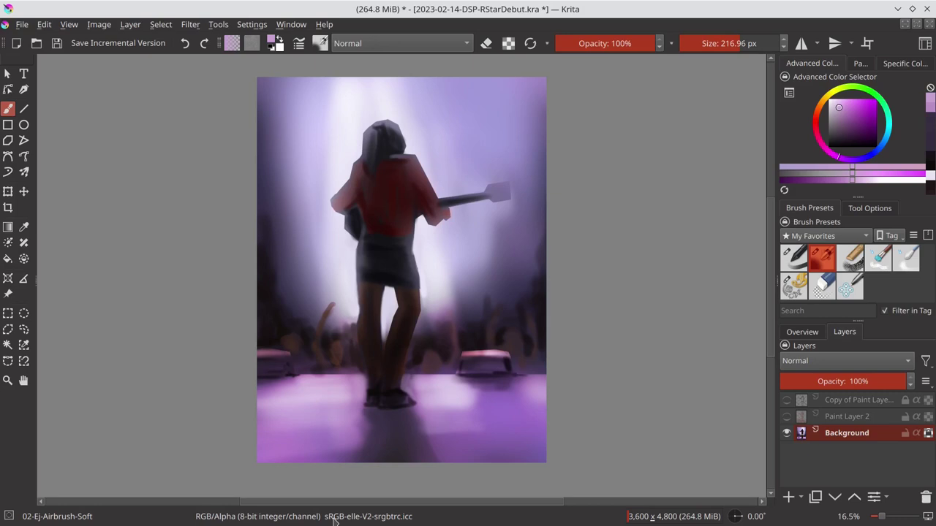
{"action": "key", "text": "ctrl+s"}
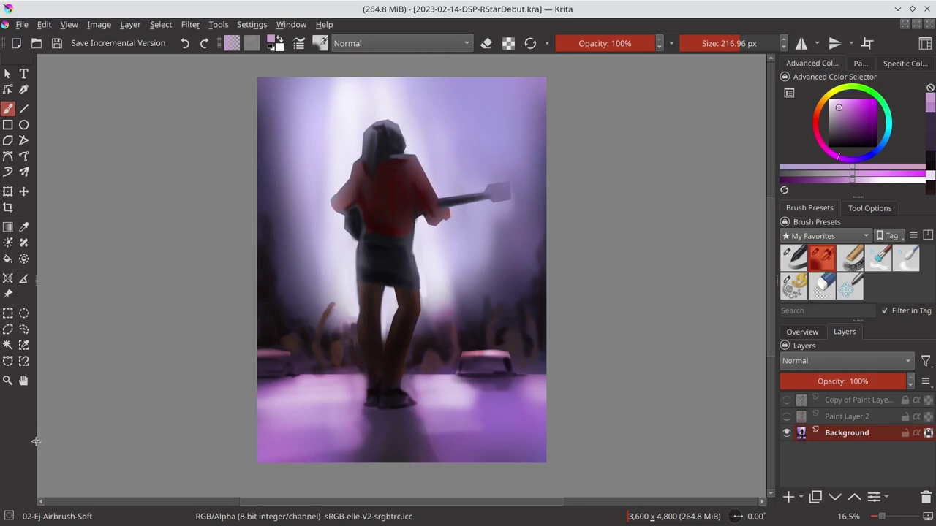
{"action": "left_click", "coordinate": [799, 331]}
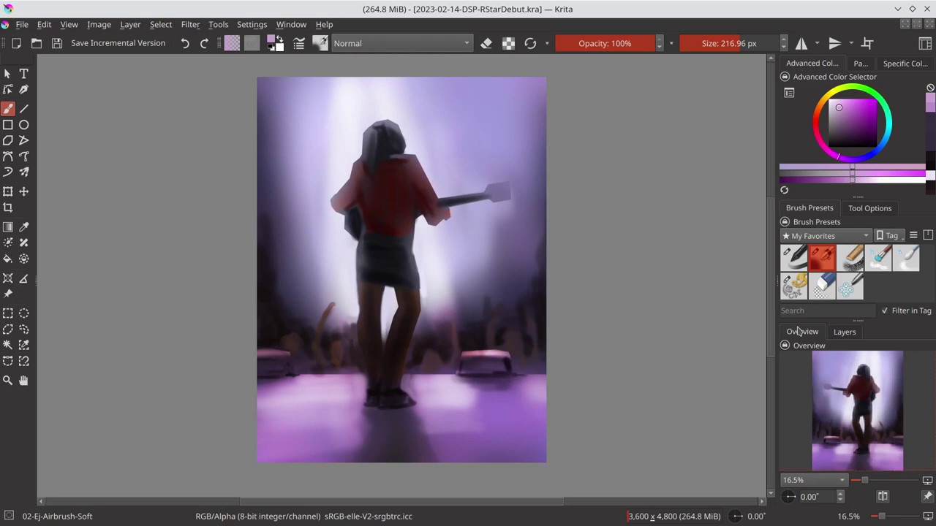
Reselect the earlier selection around the guitarist and invert it
{"action": "left_click", "coordinate": [161, 24]}
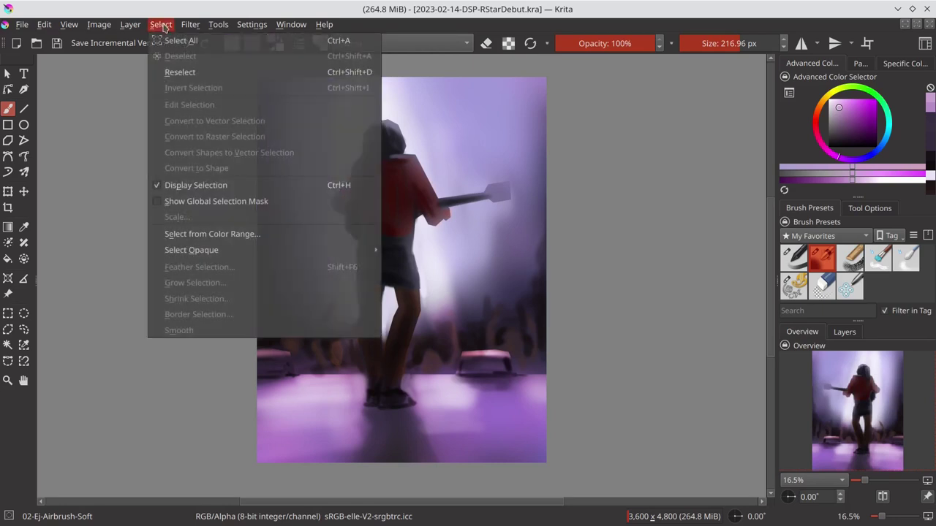
{"action": "left_click", "coordinate": [184, 72]}
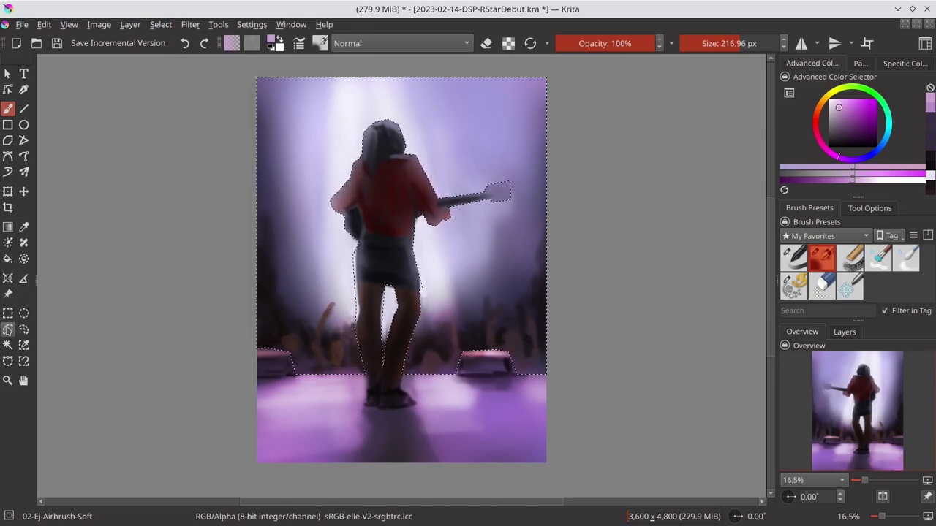
{"action": "left_click", "coordinate": [162, 24]}
{"action": "left_click", "coordinate": [169, 87]}
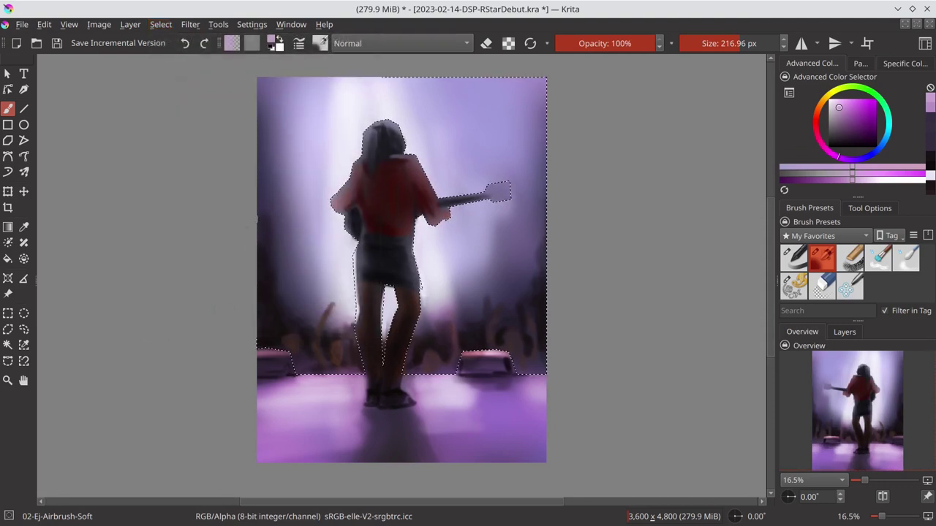
Pick the Freehand Selection tool from the toolbox
{"action": "left_click", "coordinate": [873, 214]}
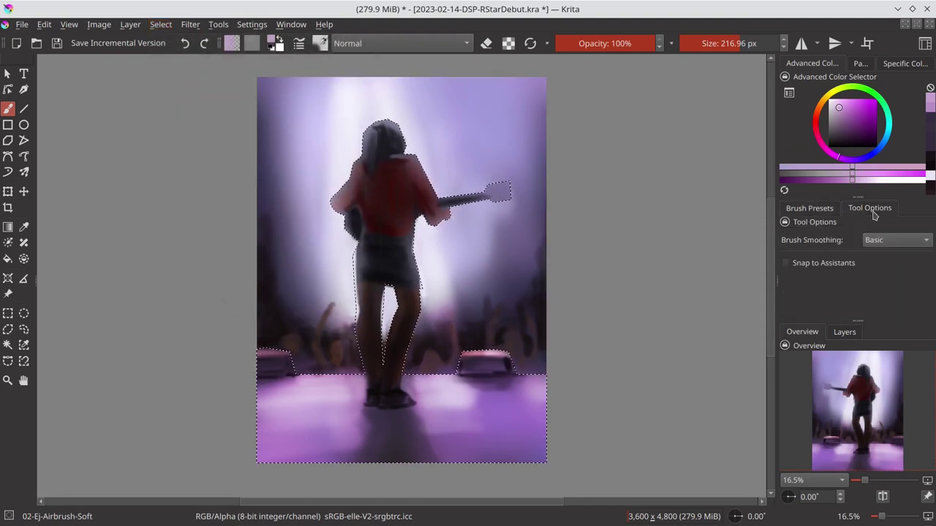
{"action": "left_click", "coordinate": [831, 213]}
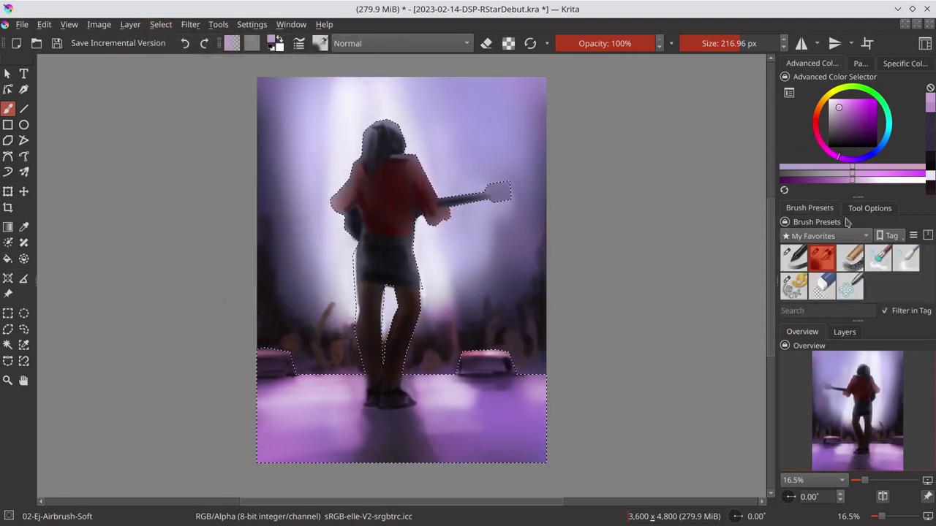
{"action": "left_click", "coordinate": [7, 328]}
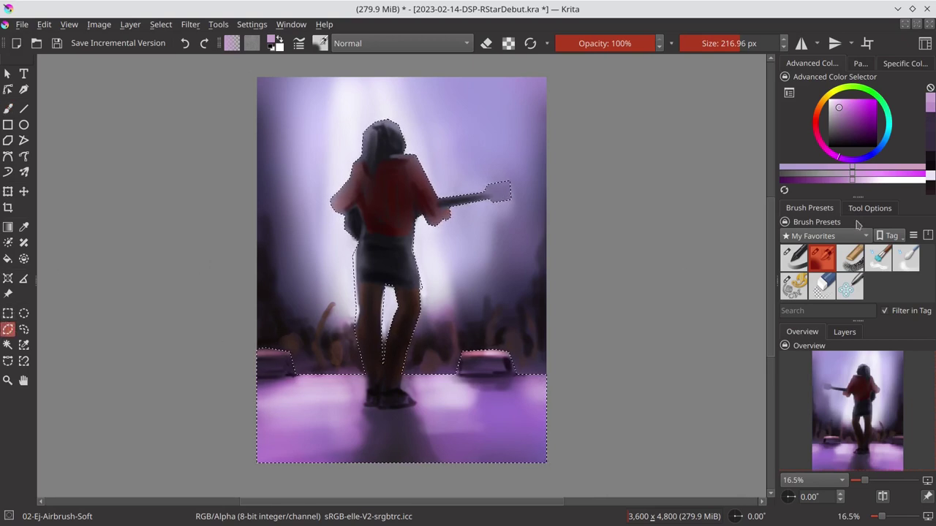
Set freehand selection to subtract mode and trace along the leg edge
{"action": "left_click", "coordinate": [870, 209]}
{"action": "left_click", "coordinate": [875, 268]}
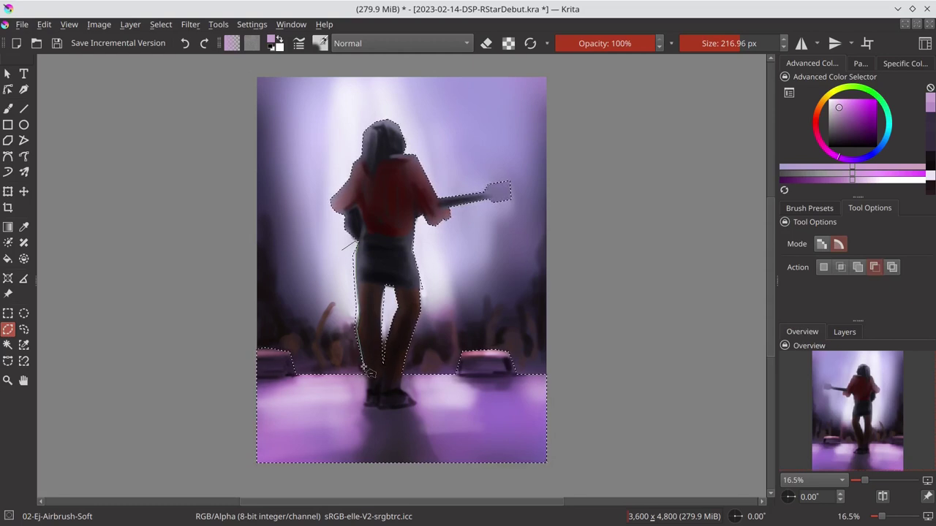
{"action": "mouse_move", "coordinate": [366, 373]}
{"action": "left_mouse_down"}
{"action": "mouse_move", "coordinate": [367, 406]}
{"action": "mouse_move", "coordinate": [417, 405]}
{"action": "mouse_move", "coordinate": [406, 393]}
{"action": "left_mouse_up"}
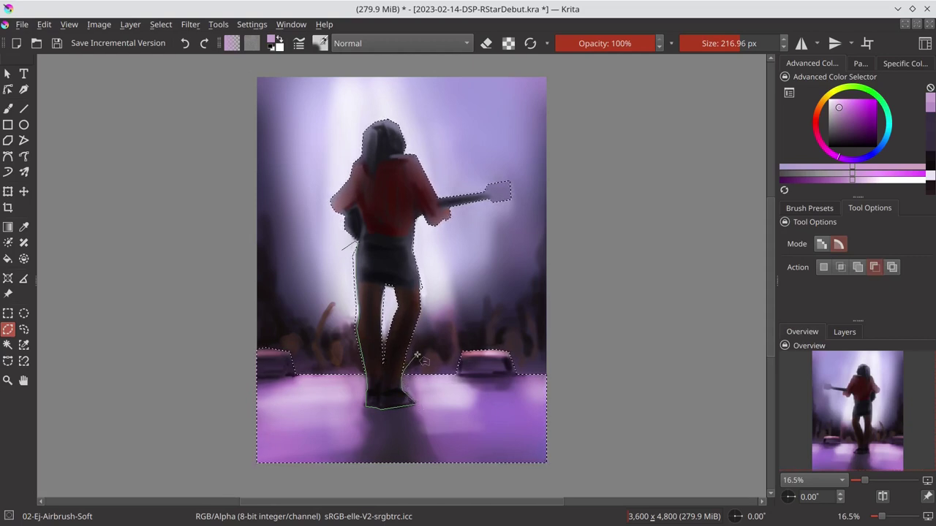
Cut the floor and background from the selection, refine the right hip edge, and save
{"action": "mouse_move", "coordinate": [416, 356]}
{"action": "left_mouse_down"}
{"action": "mouse_move", "coordinate": [479, 322]}
{"action": "mouse_move", "coordinate": [615, 394]}
{"action": "mouse_move", "coordinate": [552, 489]}
{"action": "mouse_move", "coordinate": [422, 488]}
{"action": "left_mouse_up"}
{"action": "mouse_move", "coordinate": [236, 487]}
{"action": "left_mouse_down"}
{"action": "mouse_move", "coordinate": [201, 372]}
{"action": "mouse_move", "coordinate": [300, 266]}
{"action": "mouse_move", "coordinate": [339, 275]}
{"action": "left_mouse_up"}
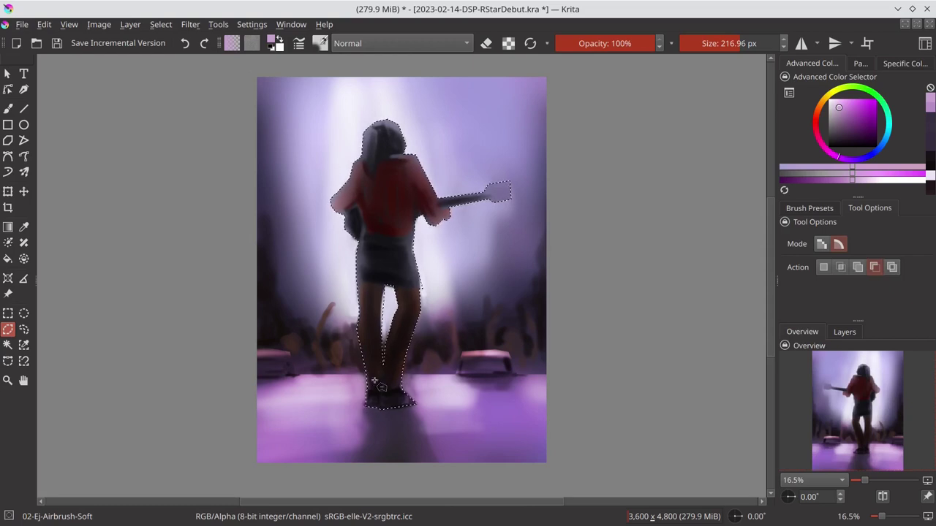
{"action": "mouse_move", "coordinate": [422, 253]}
{"action": "left_mouse_down"}
{"action": "mouse_move", "coordinate": [421, 290]}
{"action": "mouse_move", "coordinate": [424, 254]}
{"action": "left_mouse_up"}
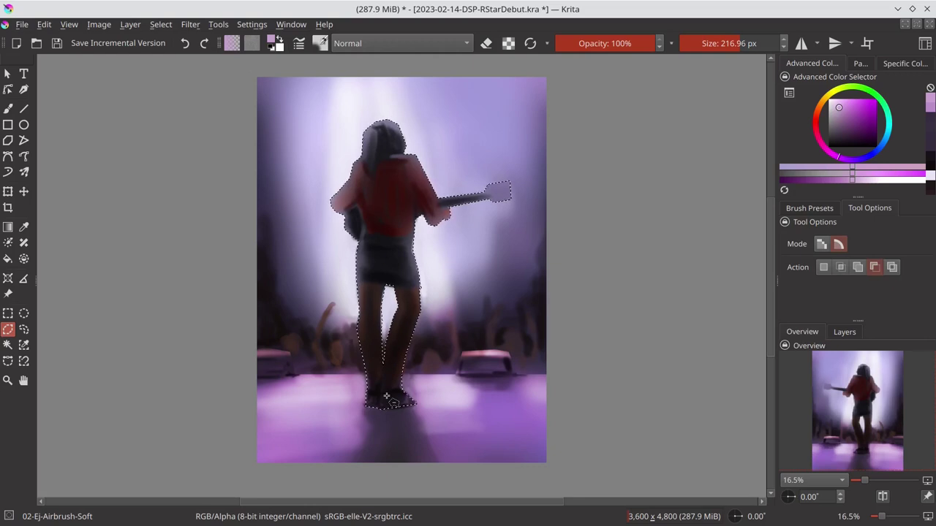
{"action": "key", "text": "ctrl+s"}
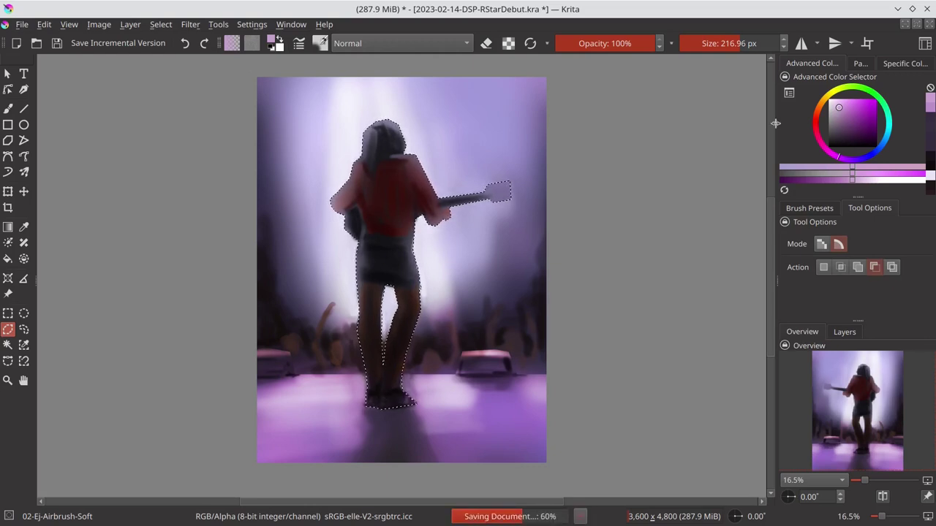
Switch to the brush with a warm orange colour and Color Dodge blending
{"action": "left_click", "coordinate": [10, 109]}
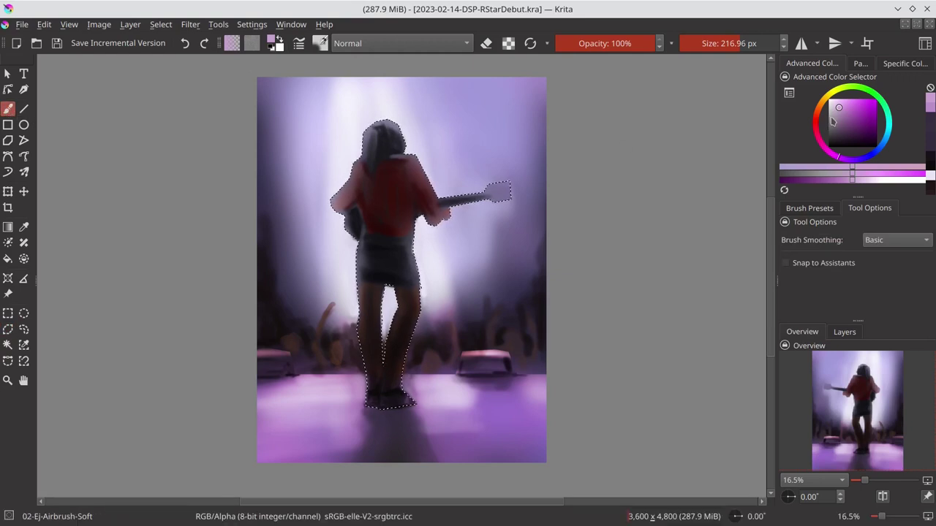
{"action": "left_click_drag", "start_coordinate": [817, 130], "coordinate": [818, 112]}
{"action": "left_click", "coordinate": [833, 122]}
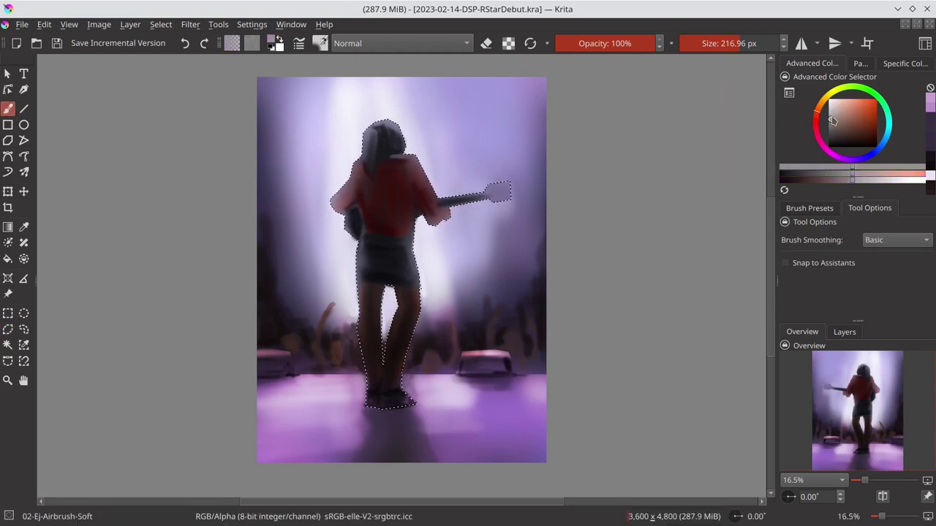
{"action": "left_click", "coordinate": [400, 43]}
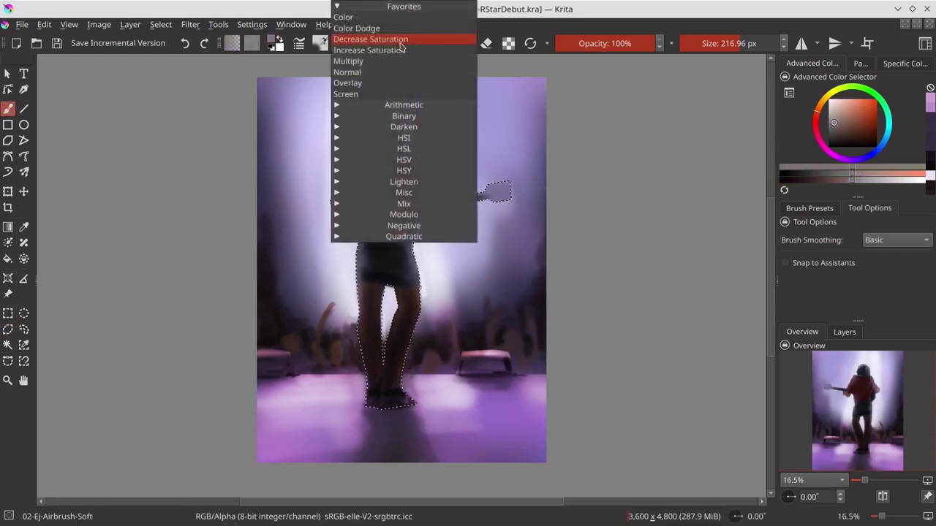
{"action": "left_click", "coordinate": [369, 27]}
Resize the brush, paint highlights on the head and right shoulder, and save
{"action": "key", "text": "bracketleft"}
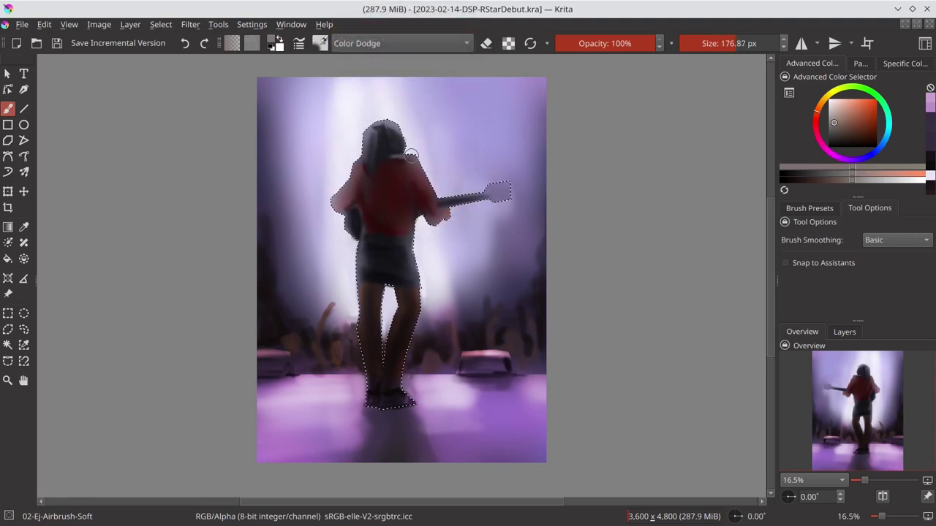
{"action": "key", "text": "bracketleft"}
{"action": "key", "text": "bracketleft"}
{"action": "key", "text": "bracketleft"}
{"action": "key", "text": "bracketleft"}
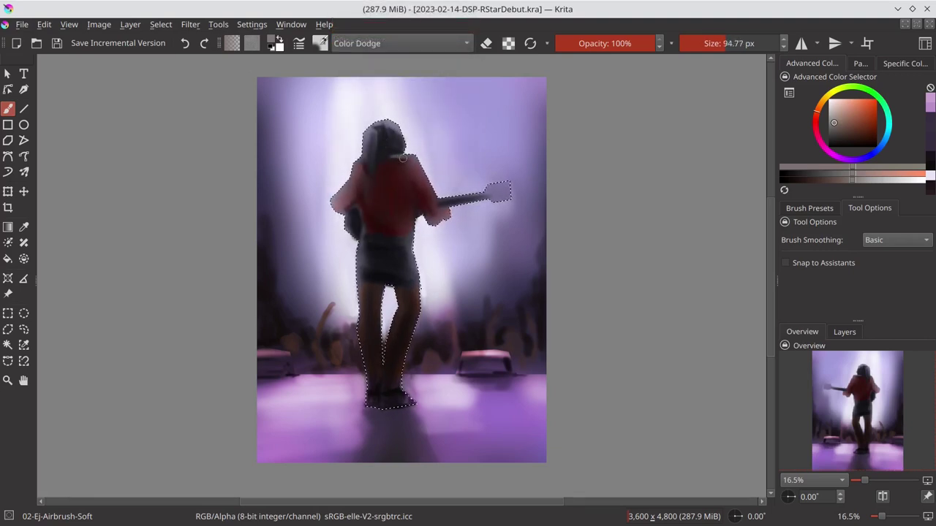
{"action": "key", "text": "bracketleft"}
{"action": "key", "text": "bracketright"}
{"action": "left_click_drag", "start_coordinate": [391, 157], "coordinate": [415, 157]}
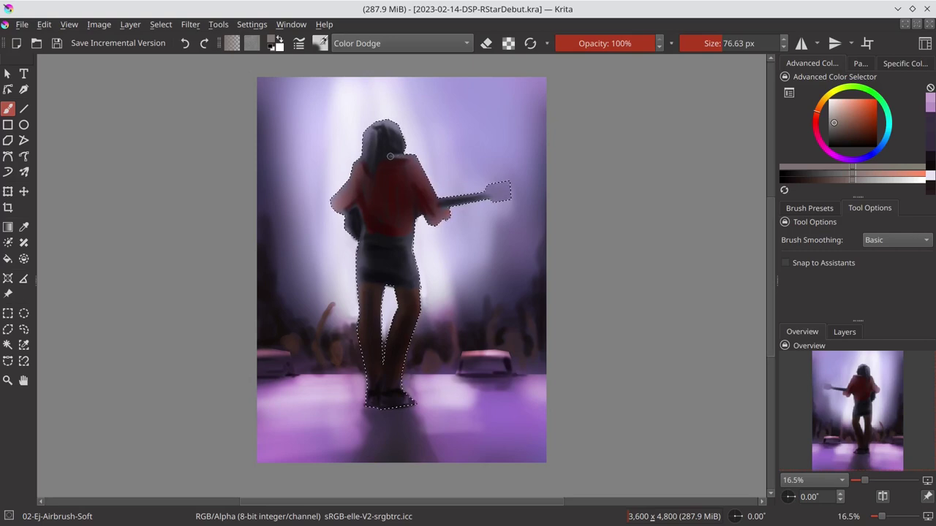
{"action": "key", "text": "bracketright"}
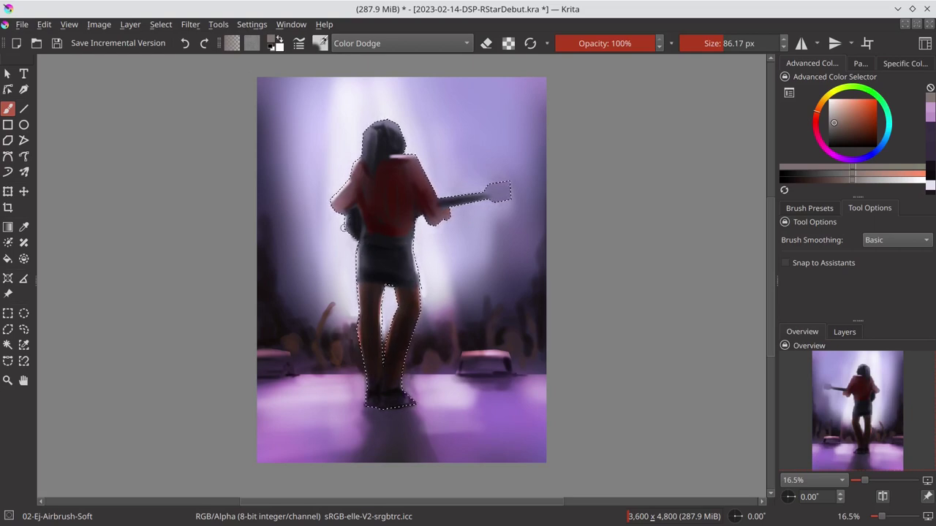
{"action": "left_click_drag", "start_coordinate": [436, 173], "coordinate": [418, 155]}
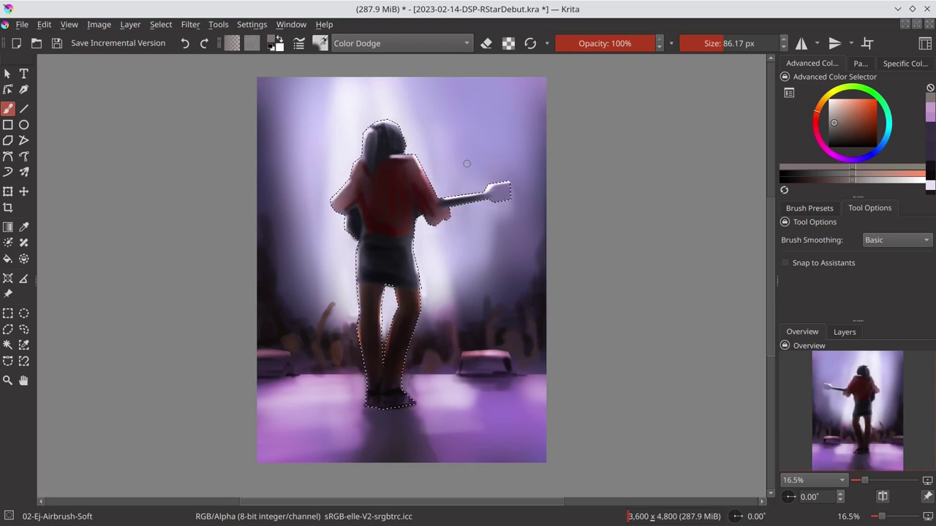
{"action": "key", "text": "ctrl+s"}
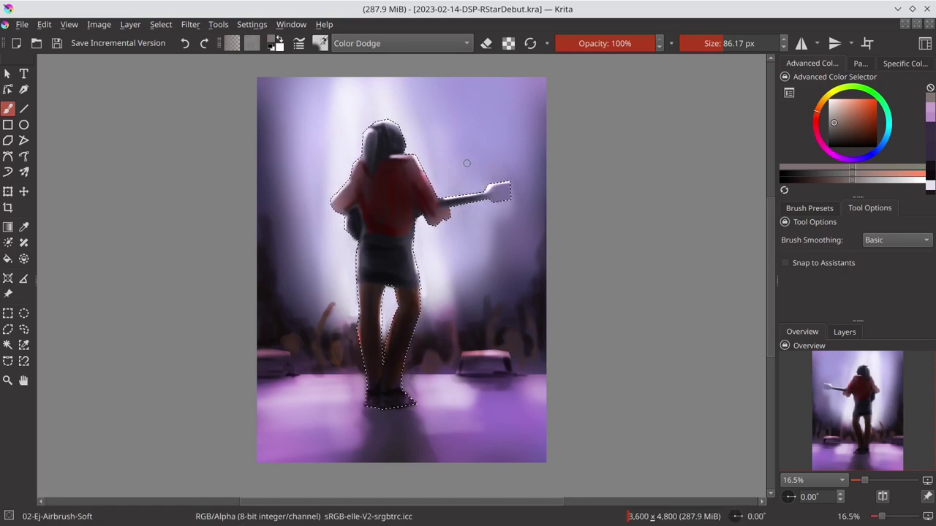
Deselect the guitarist selection and zoom out
{"action": "left_click", "coordinate": [161, 24]}
{"action": "left_click", "coordinate": [176, 56]}
{"action": "scroll", "coordinate": [701, 280], "scroll_direction": "down", "scroll_amount": 3}
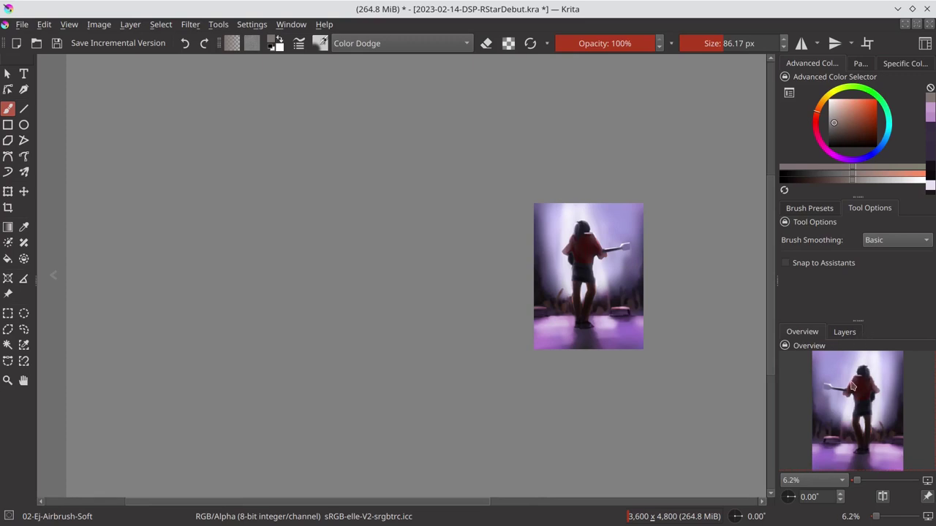
Mirror the canvas view horizontally and bring up the Add Layer choices
{"action": "left_click", "coordinate": [882, 496]}
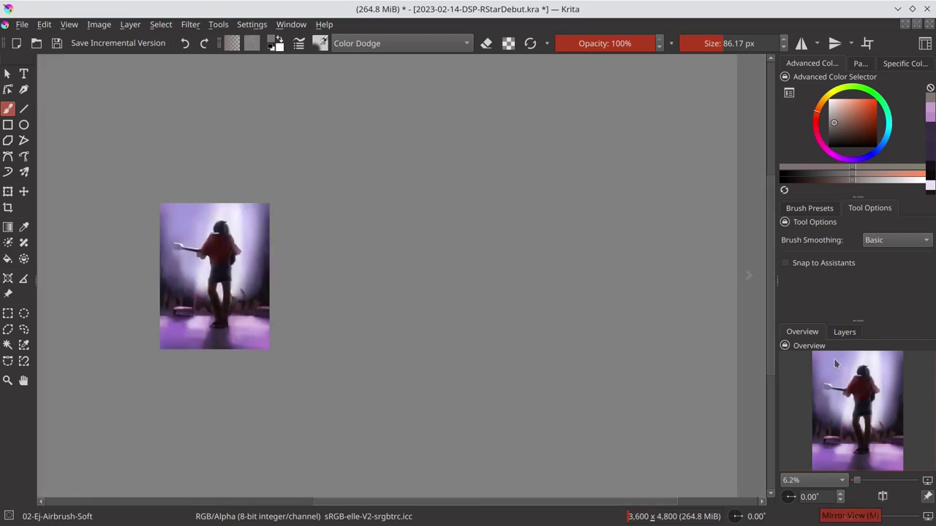
{"action": "left_click", "coordinate": [842, 332]}
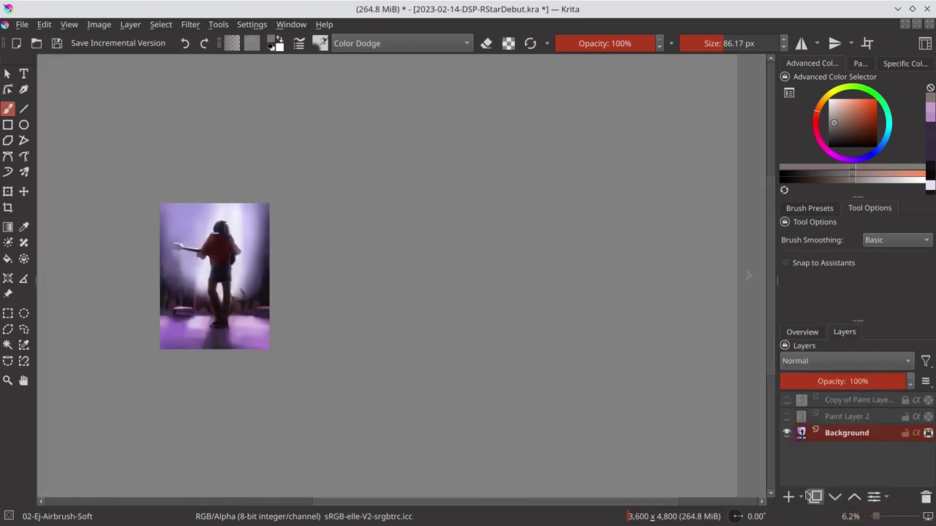
{"action": "left_click", "coordinate": [801, 497]}
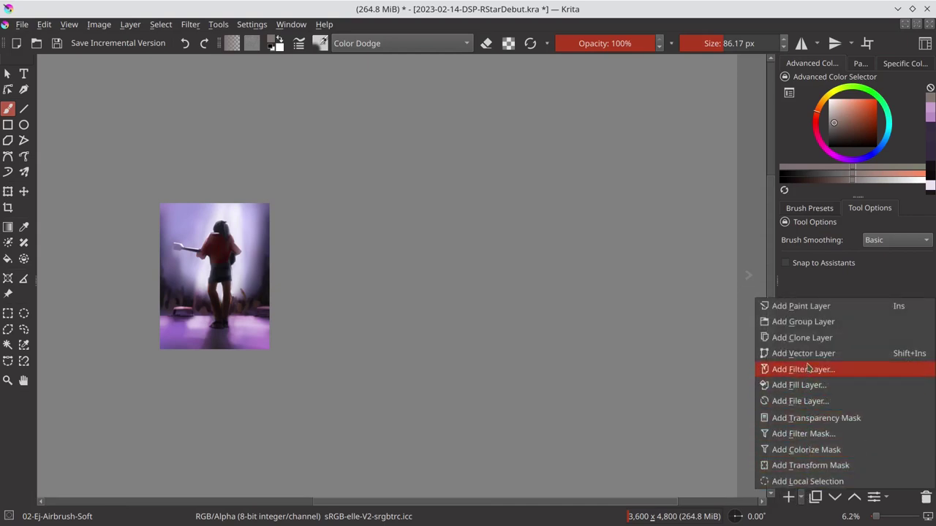
Add a Color Adjustment filter layer and bend the overall RGBA curve into an S-shape
{"action": "left_click", "coordinate": [808, 368]}
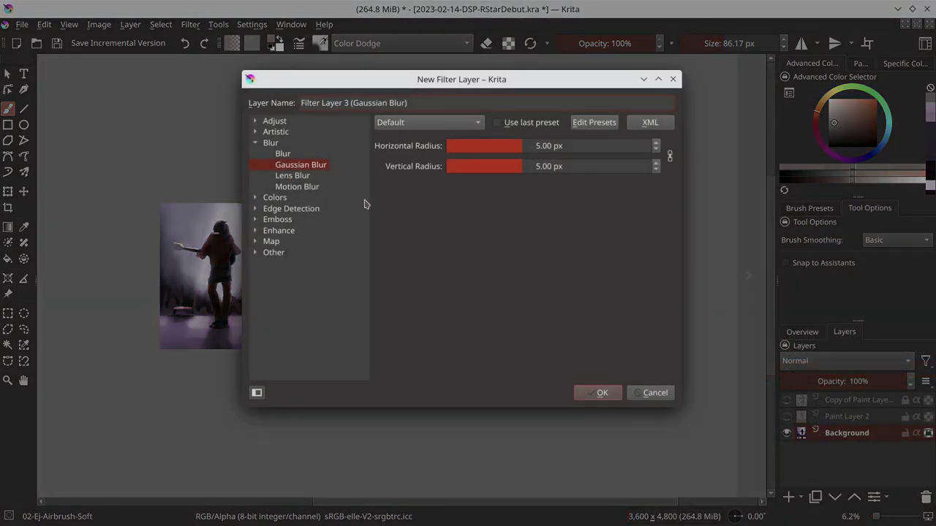
{"action": "left_click", "coordinate": [255, 121]}
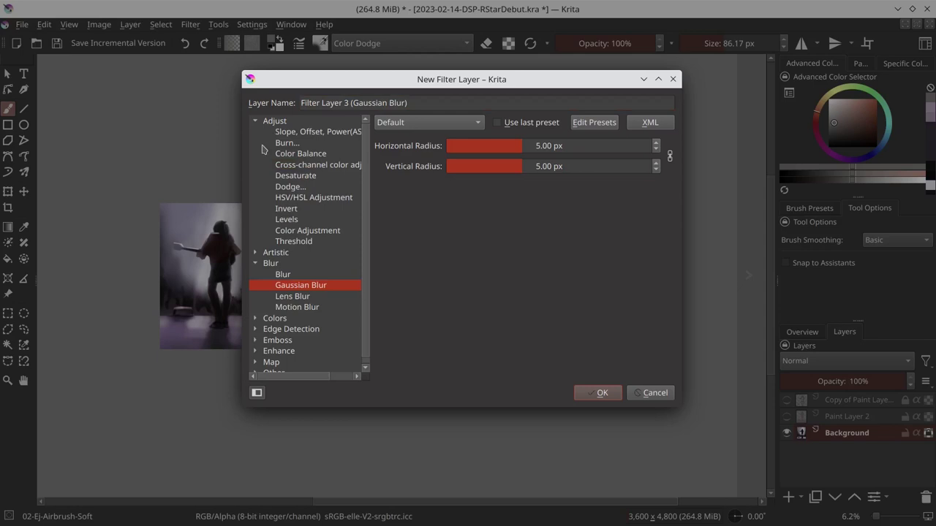
{"action": "left_click", "coordinate": [316, 231]}
{"action": "left_click_drag", "start_coordinate": [622, 193], "coordinate": [612, 179]}
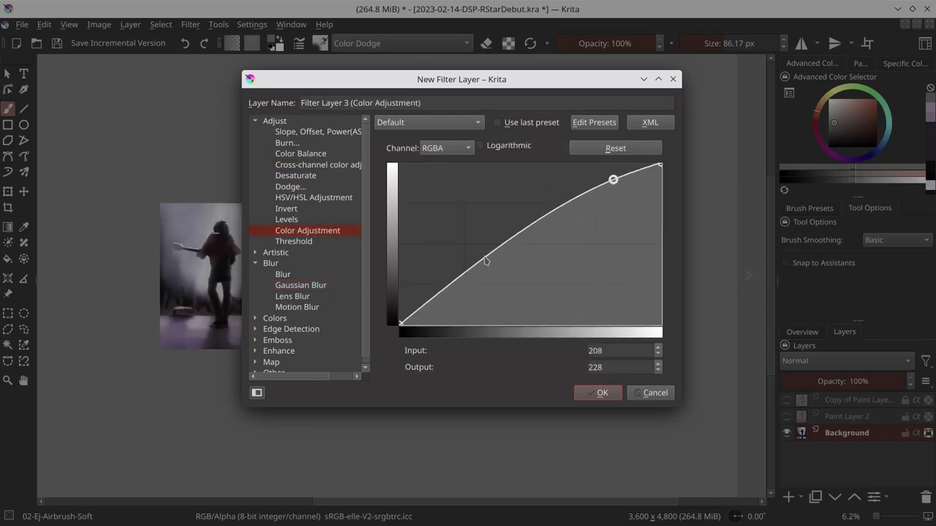
{"action": "left_click_drag", "start_coordinate": [485, 260], "coordinate": [486, 268]}
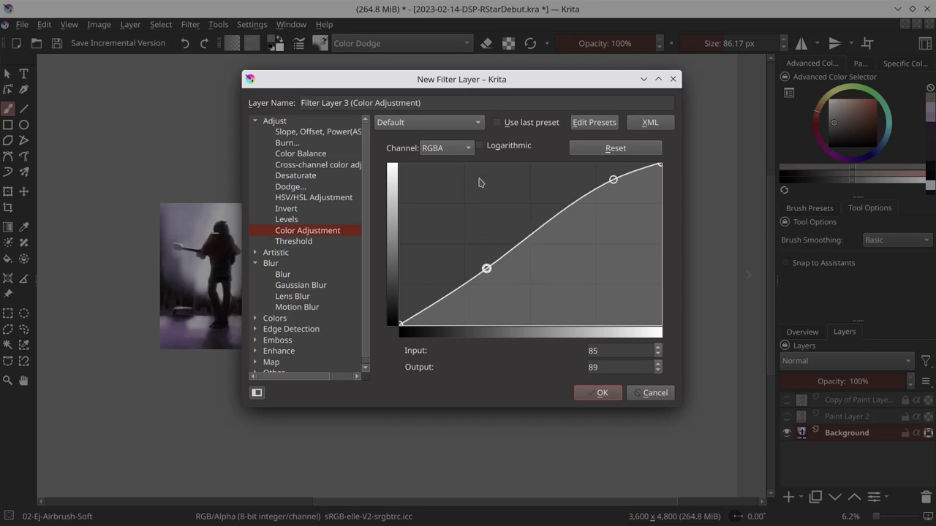
Shape the Red channel curve into a gentle S-curve
{"action": "left_click", "coordinate": [456, 149]}
{"action": "left_click", "coordinate": [448, 162]}
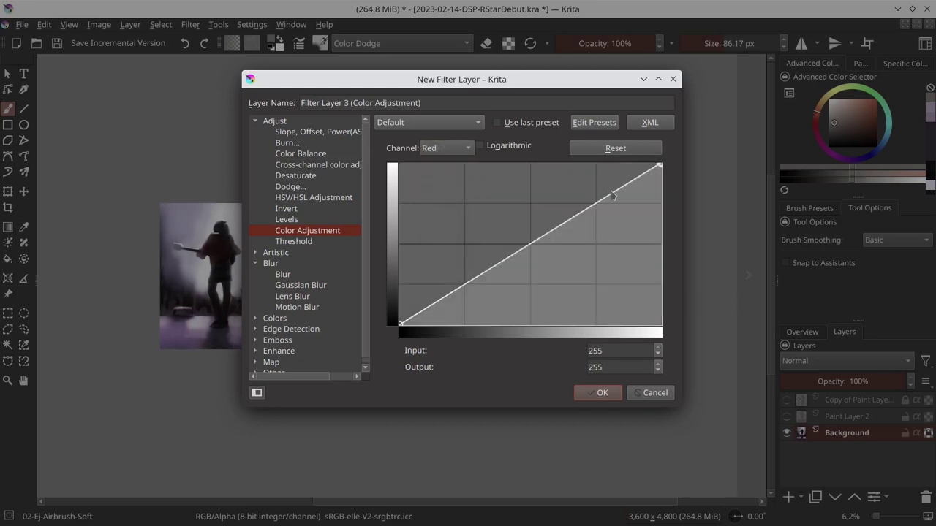
{"action": "left_click_drag", "start_coordinate": [612, 194], "coordinate": [607, 184]}
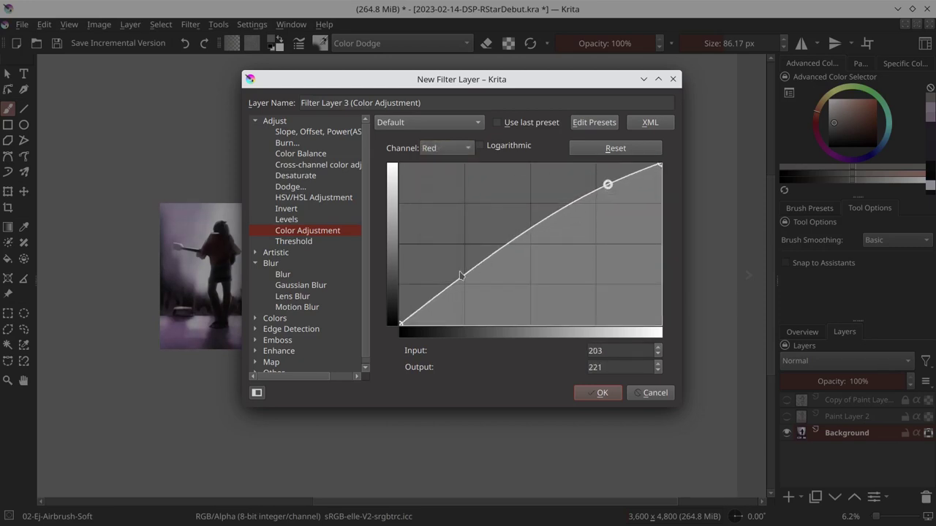
{"action": "left_click_drag", "start_coordinate": [488, 254], "coordinate": [494, 261]}
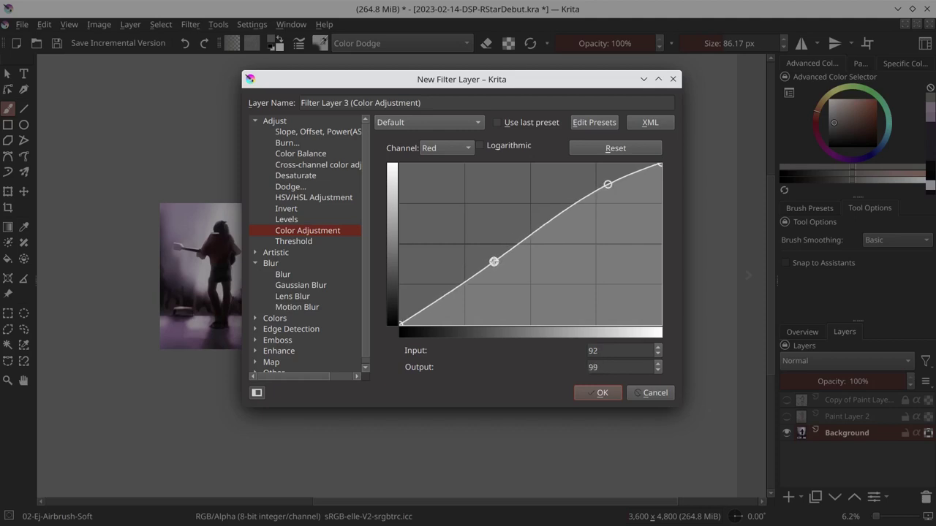
Lift the Blue channel curve, create the filter layer, and save the painting
{"action": "left_click", "coordinate": [454, 155]}
{"action": "left_click", "coordinate": [447, 181]}
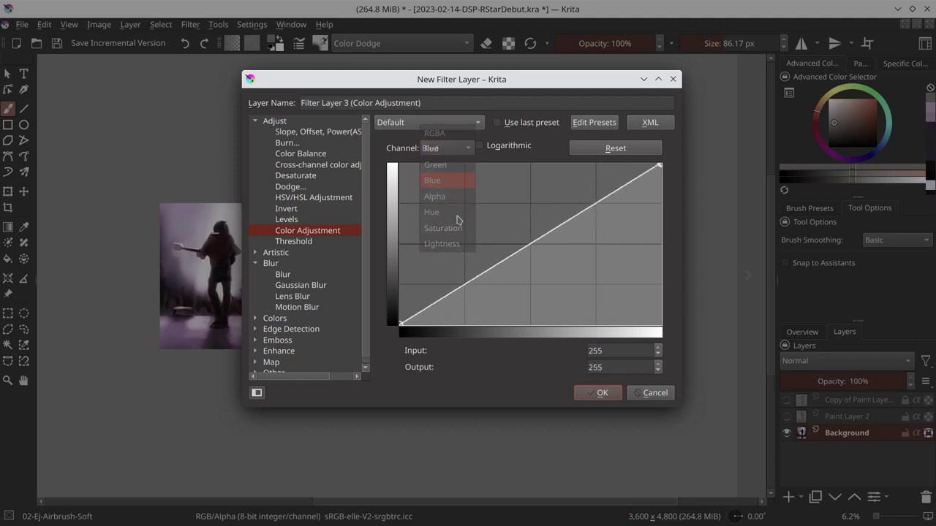
{"action": "left_click_drag", "start_coordinate": [481, 272], "coordinate": [478, 261]}
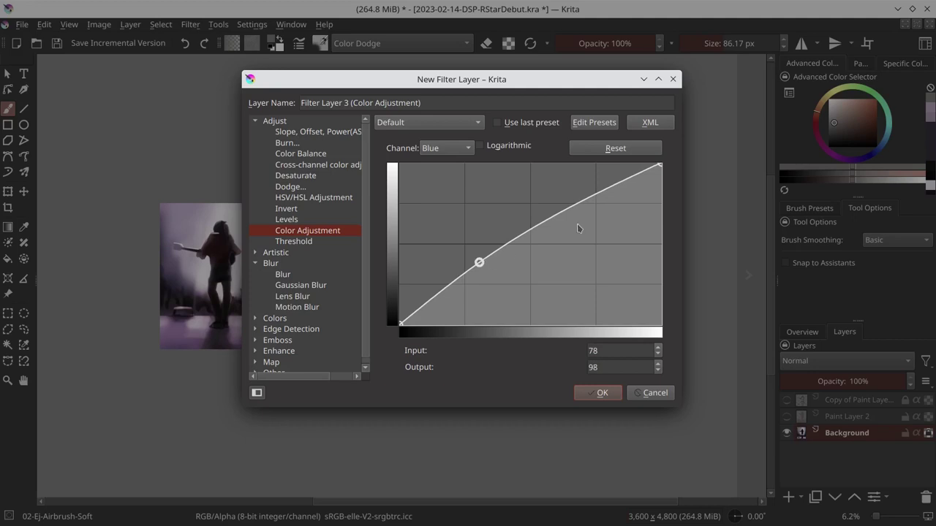
{"action": "left_click_drag", "start_coordinate": [609, 188], "coordinate": [606, 192]}
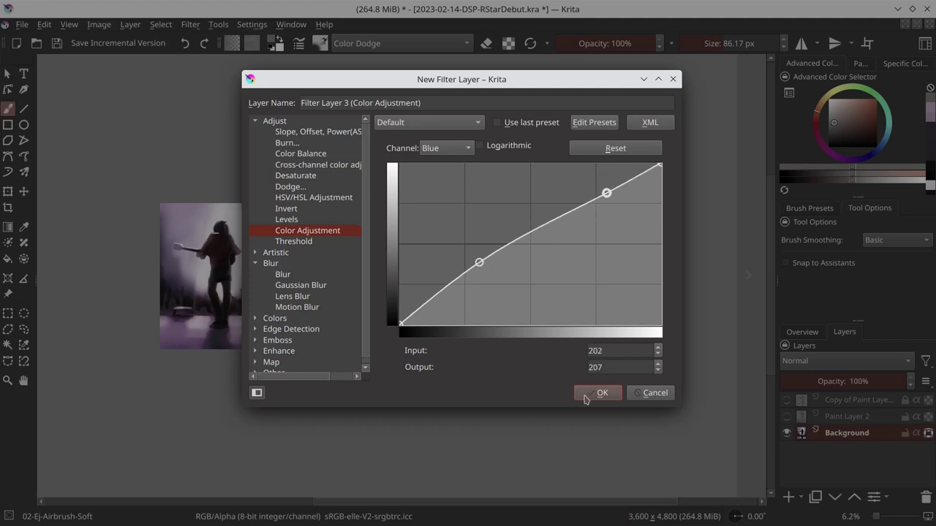
{"action": "left_click", "coordinate": [588, 395]}
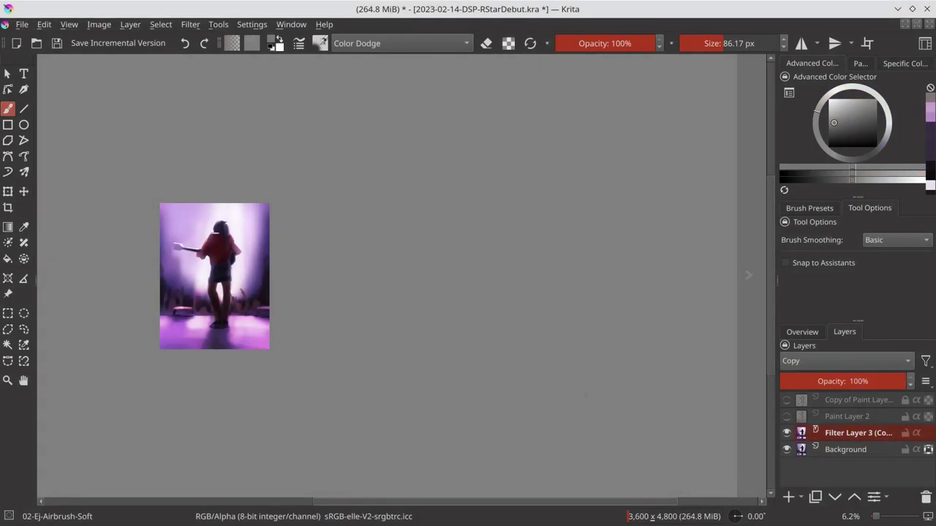
{"action": "key", "text": "ctrl+s"}
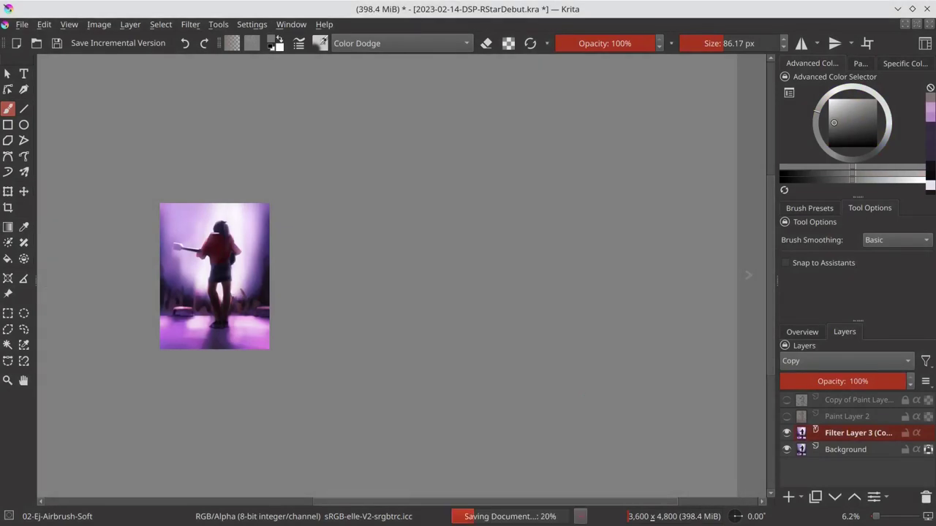